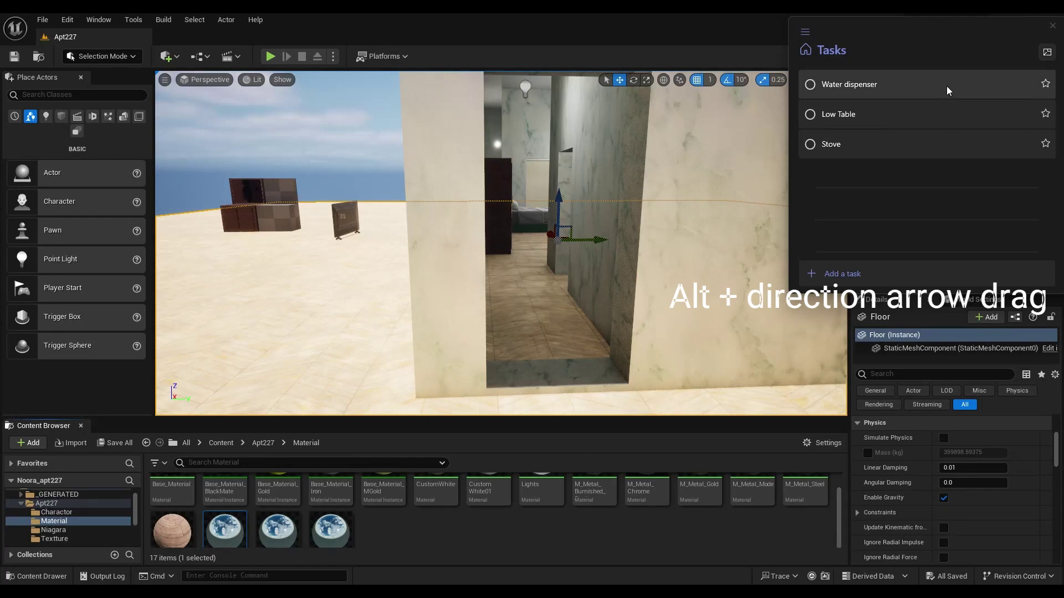
Start a 120-wide box in Modeling Mode and place it beside the tall block.
left_click(908, 146)
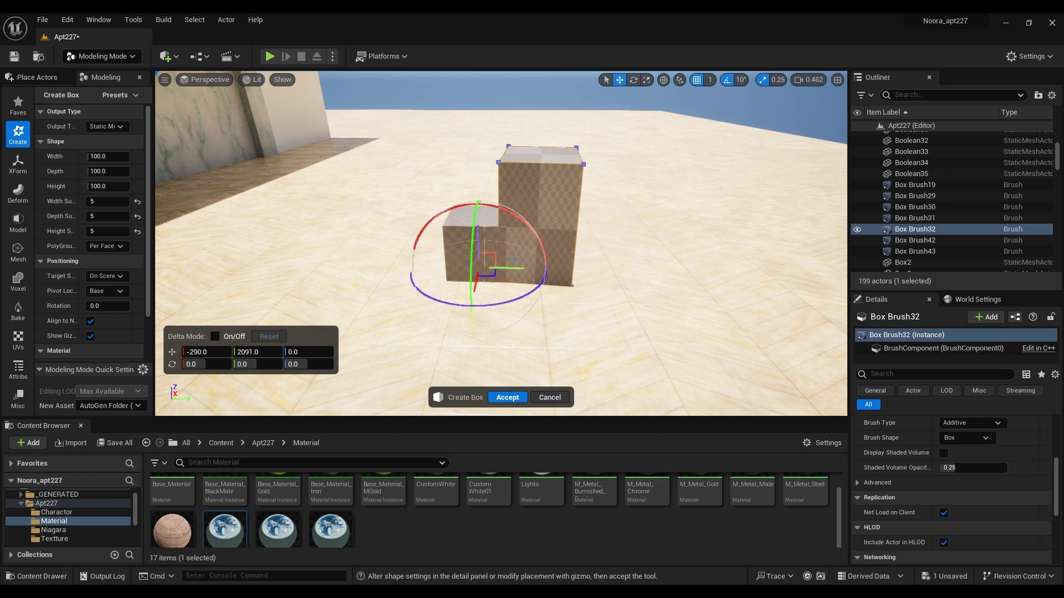
left_click(97, 156)
left_click_drag(513, 259, 545, 274)
right_click_drag(577, 272, 526, 263)
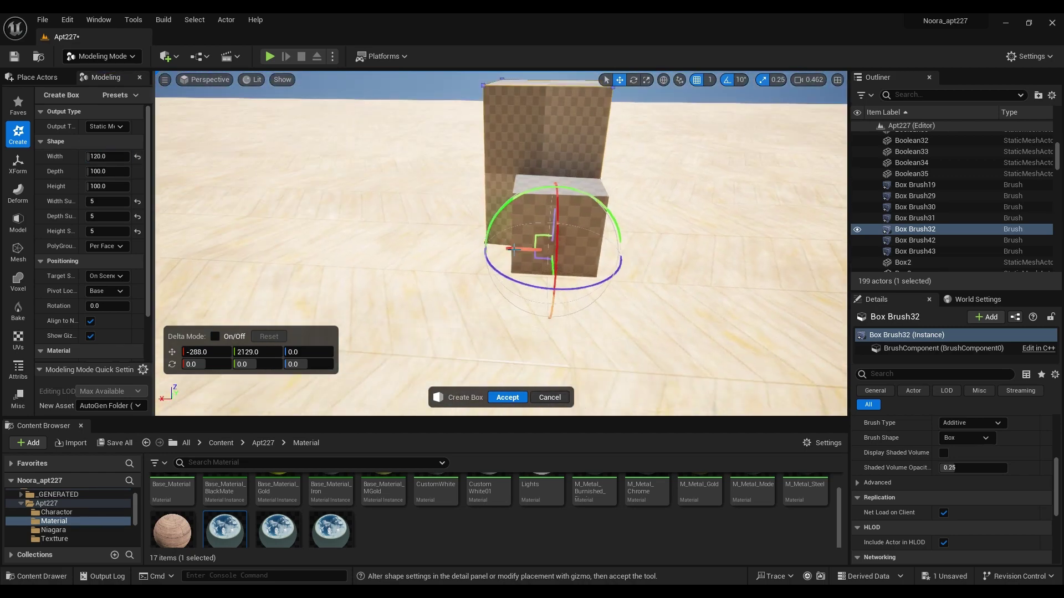
Set the box depth to 130 and height to 200, then accept the 120×130×200 box.
left_click_drag(108, 171, 128, 171)
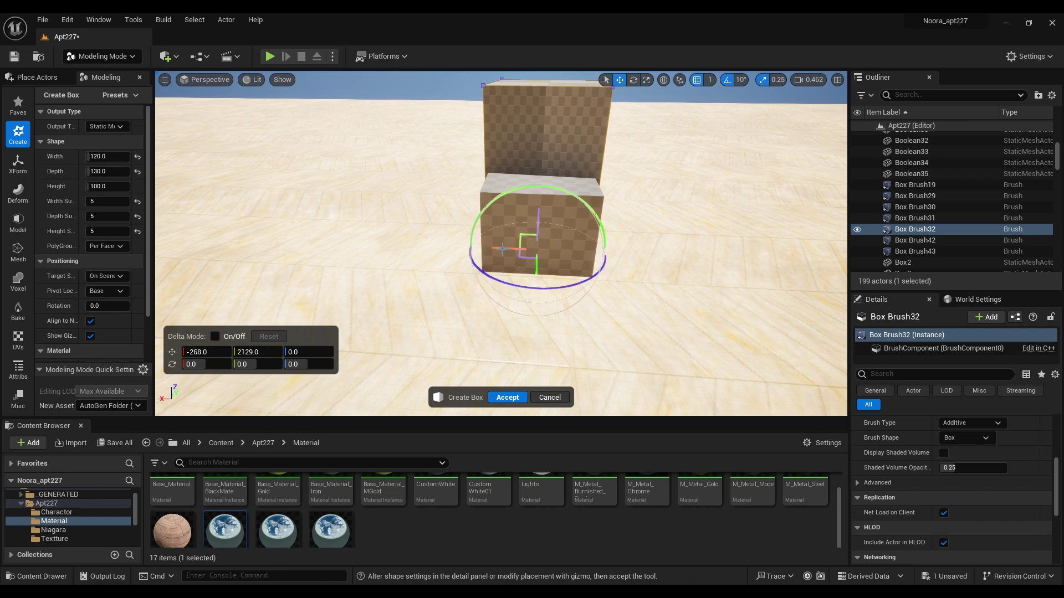
type("180")
key("Return")
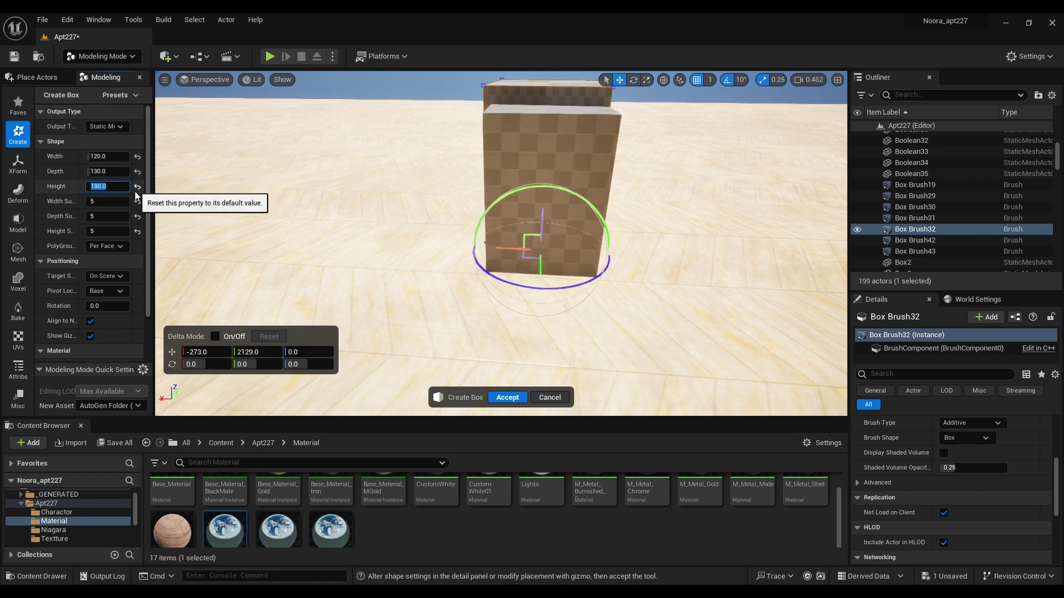
type("190")
key("Return")
type("20")
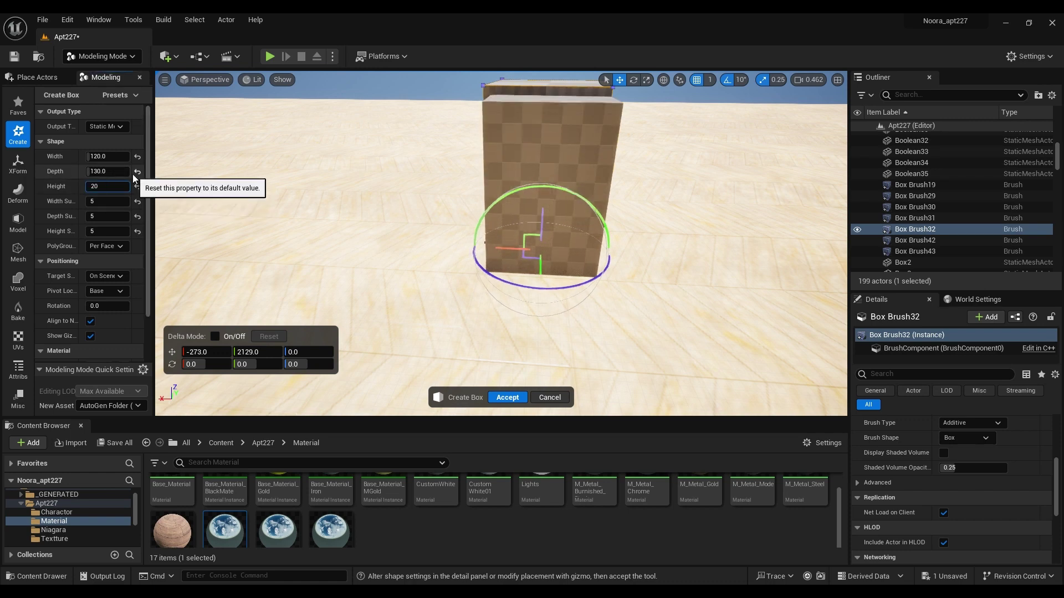
type("0")
key("Return")
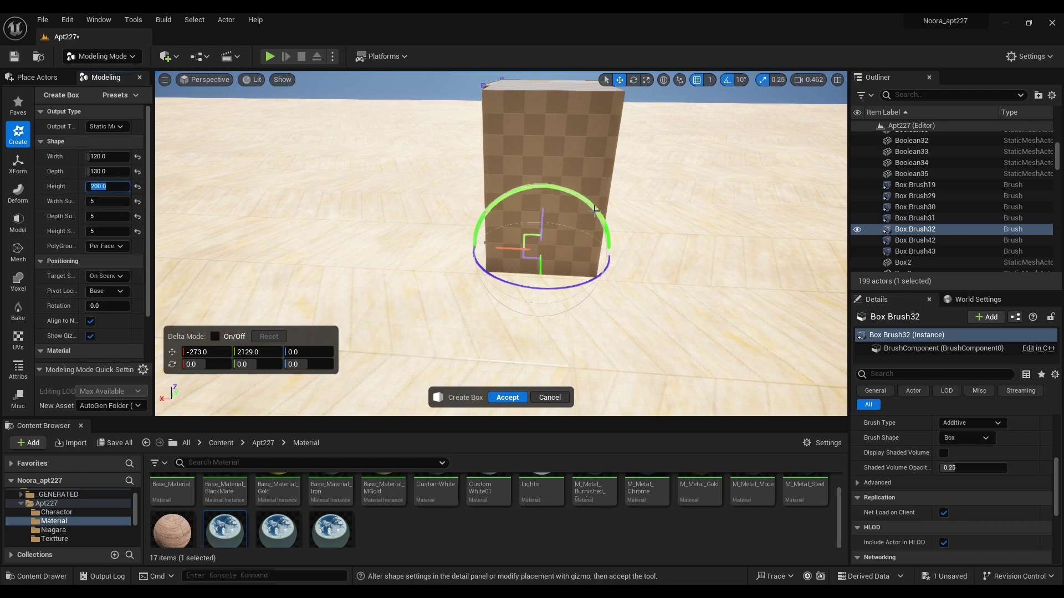
left_click(507, 397)
left_click_drag(507, 397, 288, 366)
Start a new disc and drop it onto the top of the box.
left_click(120, 154)
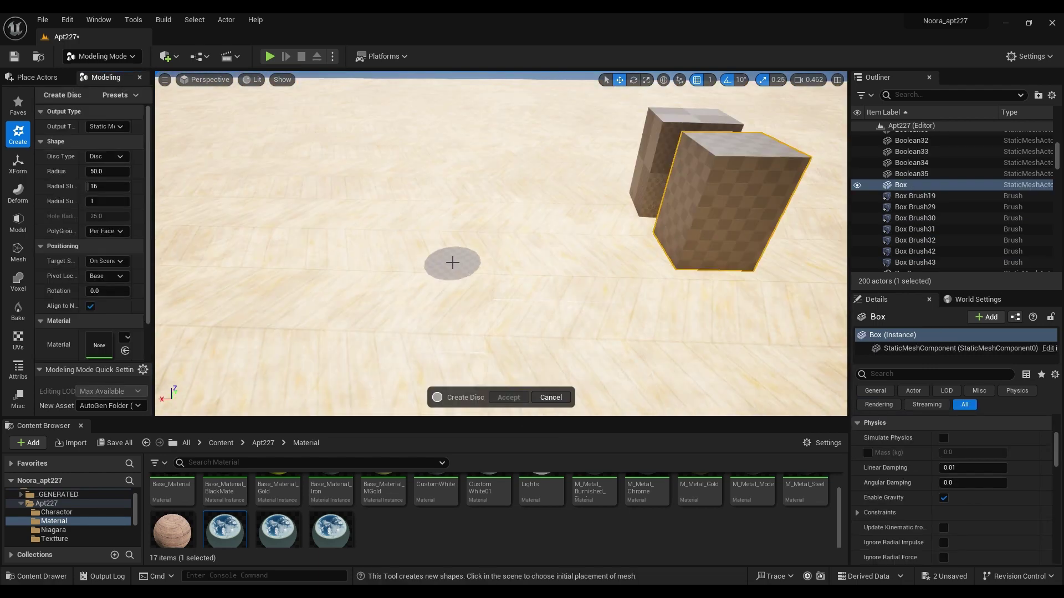
left_click(570, 268)
right_click_drag(570, 268, 654, 218)
left_click(677, 295)
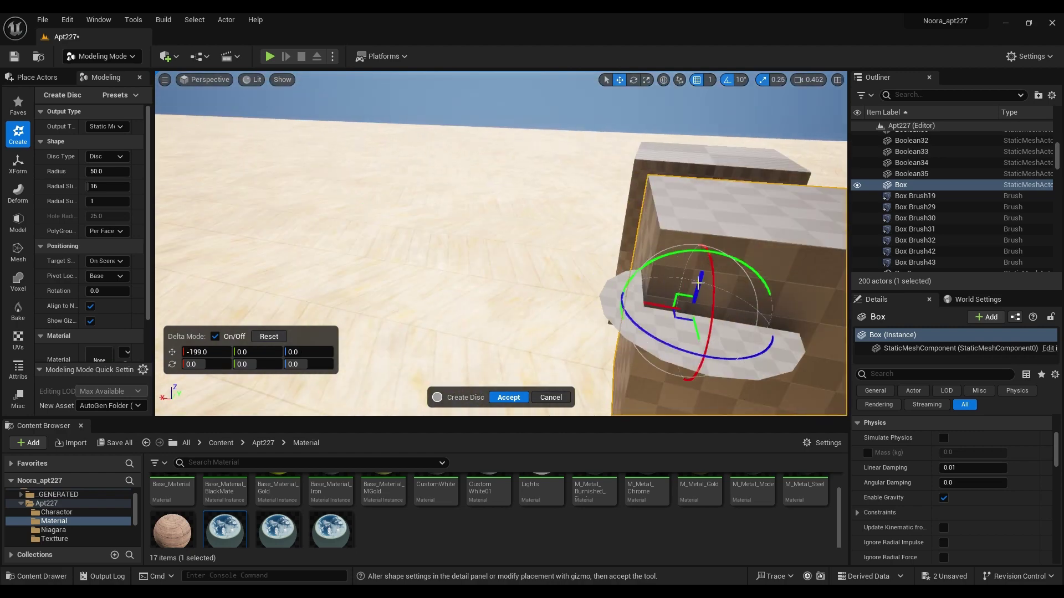
right_click_drag(677, 296, 459, 255)
left_click_drag(460, 255, 471, 242)
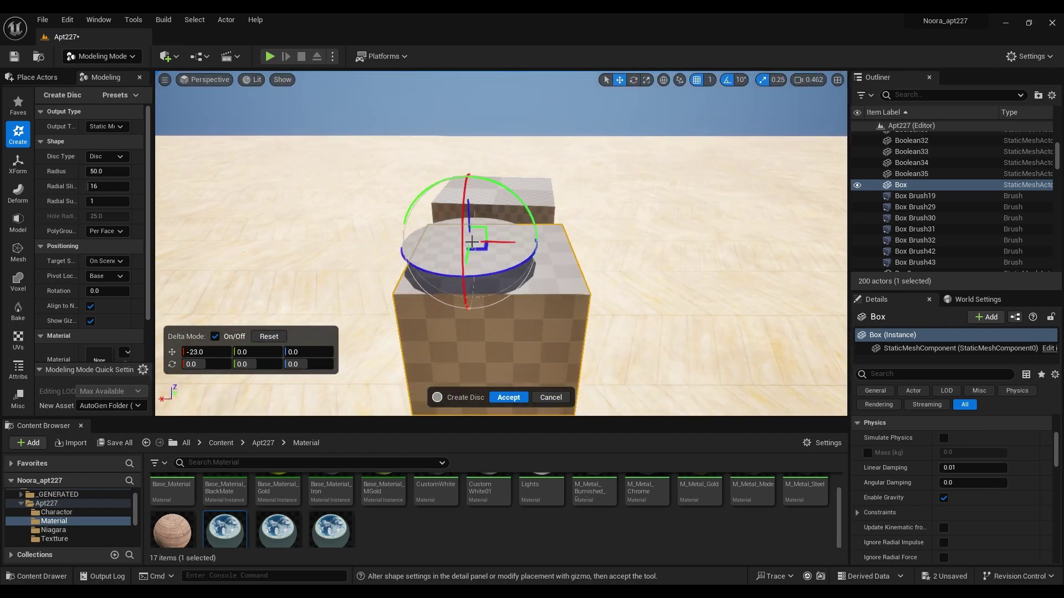
Set the disc to radius 20 with 50 slices, move it onto the floor, and accept.
left_click(108, 171)
type("10")
key("Return")
mouse_move(610, 243)
right_mouse_down()
mouse_move(587, 233)
mouse_move(610, 243)
right_mouse_up()
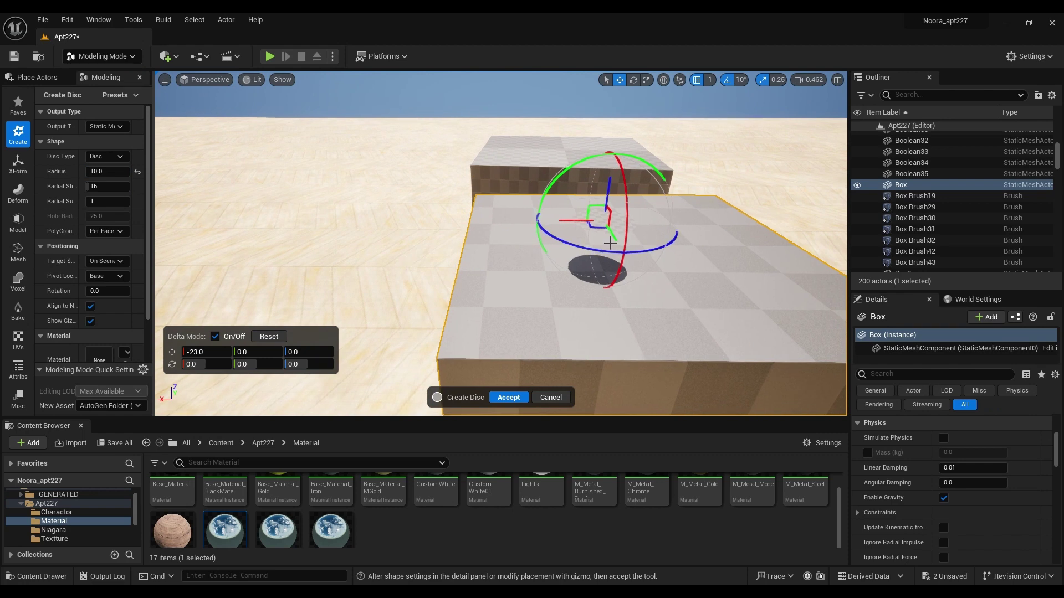
left_click_drag(610, 243, 517, 302)
left_click(108, 172)
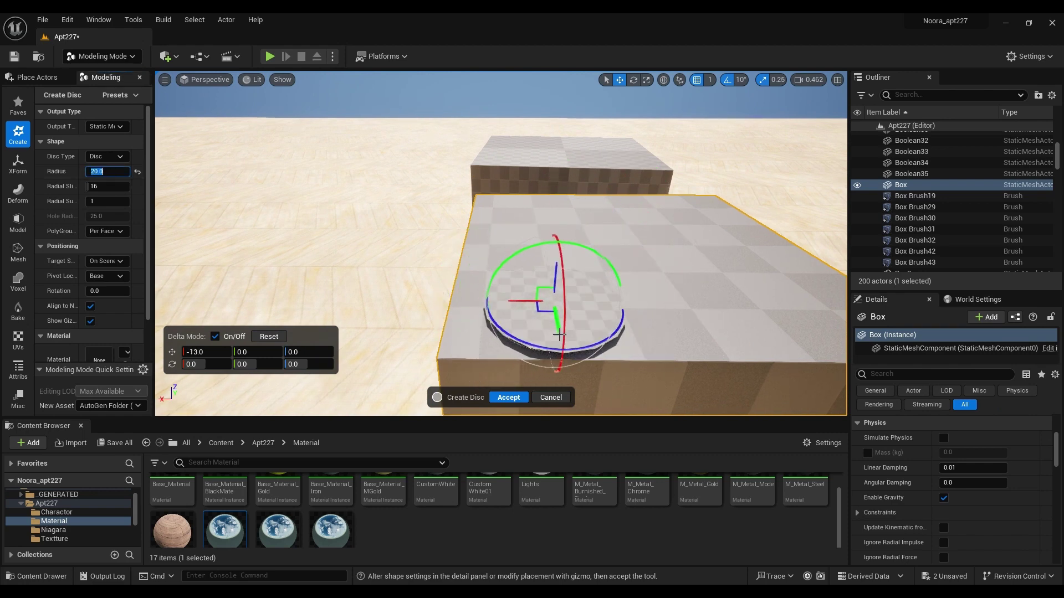
left_click_drag(558, 335, 550, 317)
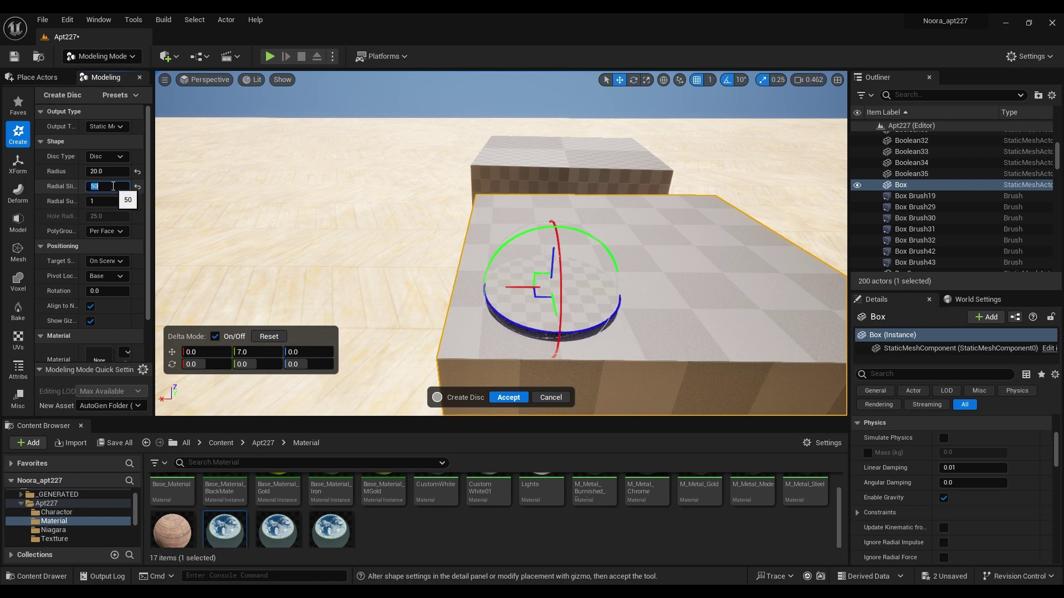
left_click_drag(550, 255, 549, 261)
scroll(111, 249, "down", 3)
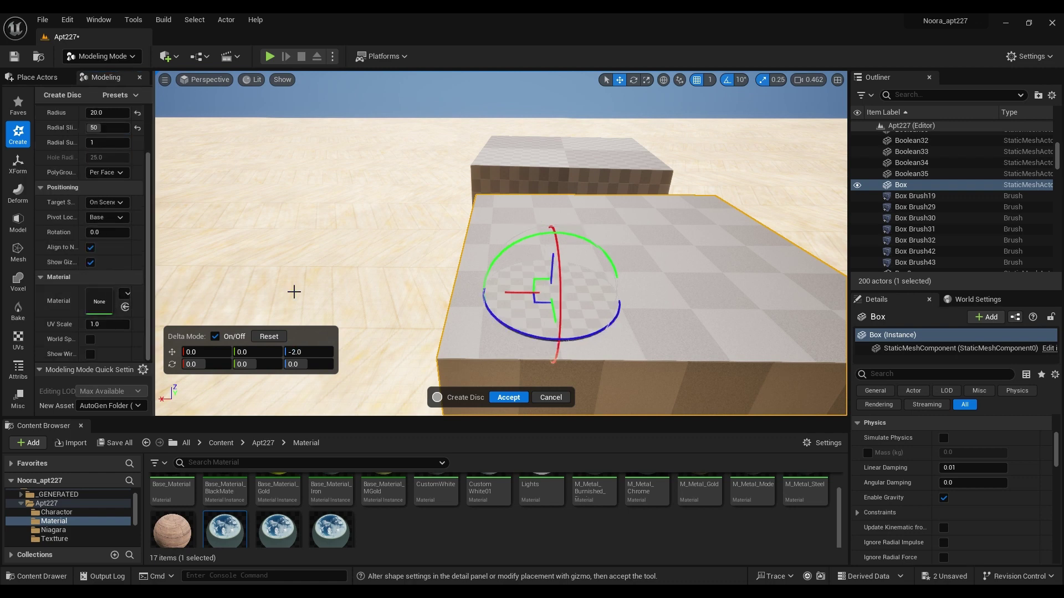
left_click_drag(512, 290, 238, 293)
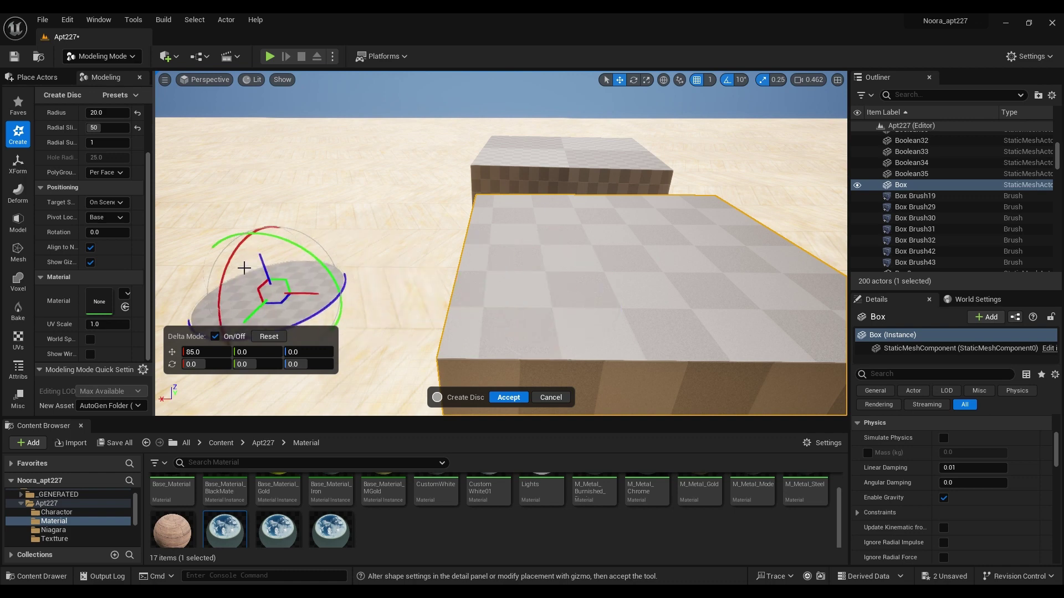
left_click(508, 397)
Stack a duplicate of the box on top and scale the copy down to 0.9075.
key("f")
left_click_drag(530, 313, 540, 178, "alt")
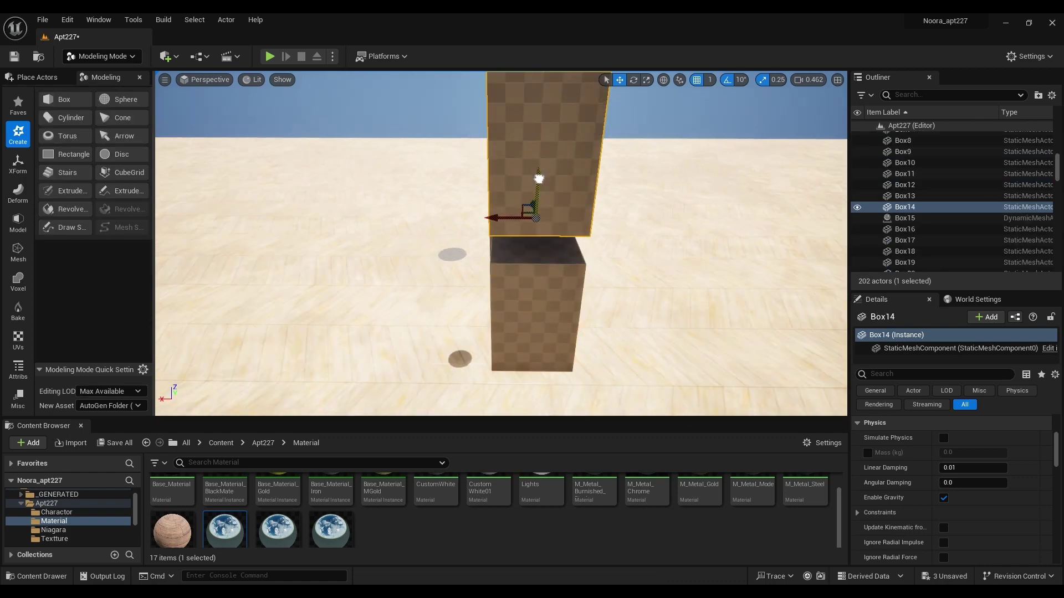
left_click_drag(954, 467, 942, 466)
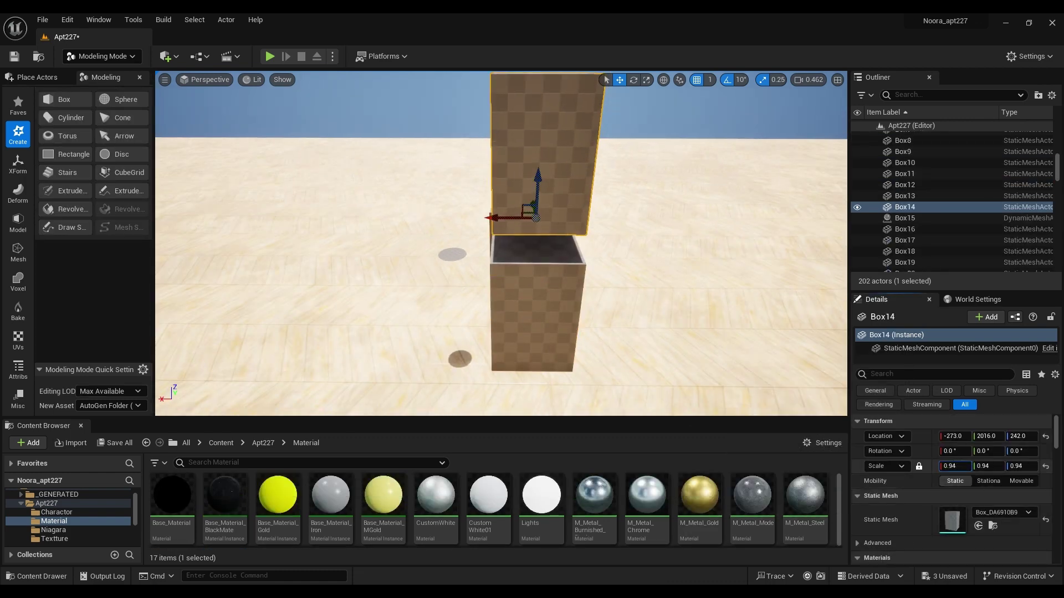
Lower the upper box copy to Z 191, checking it in the front wireframe view.
key("End")
key("f")
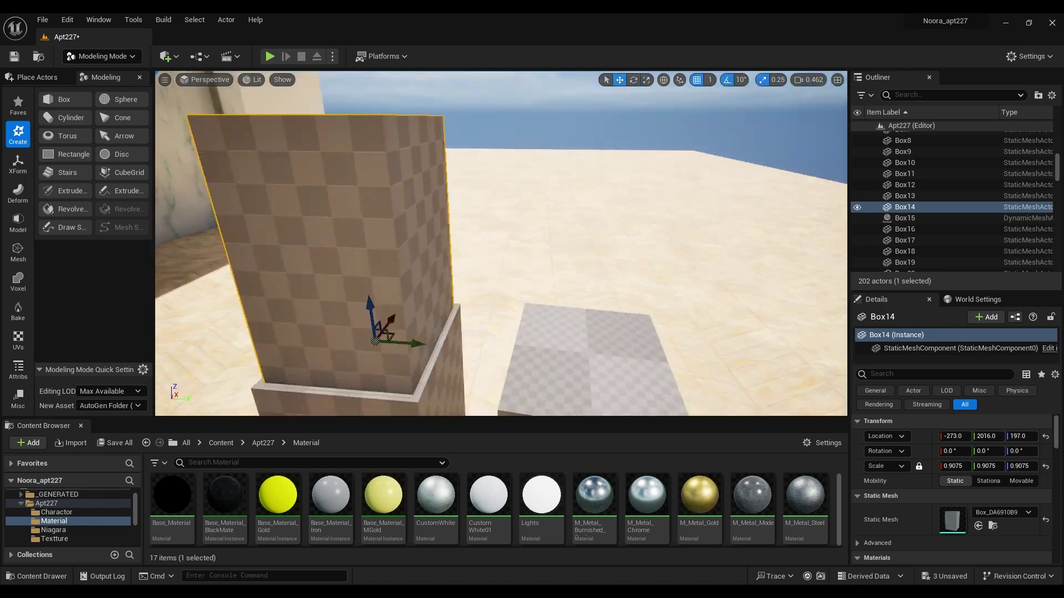
scroll(517, 295, "down", 2)
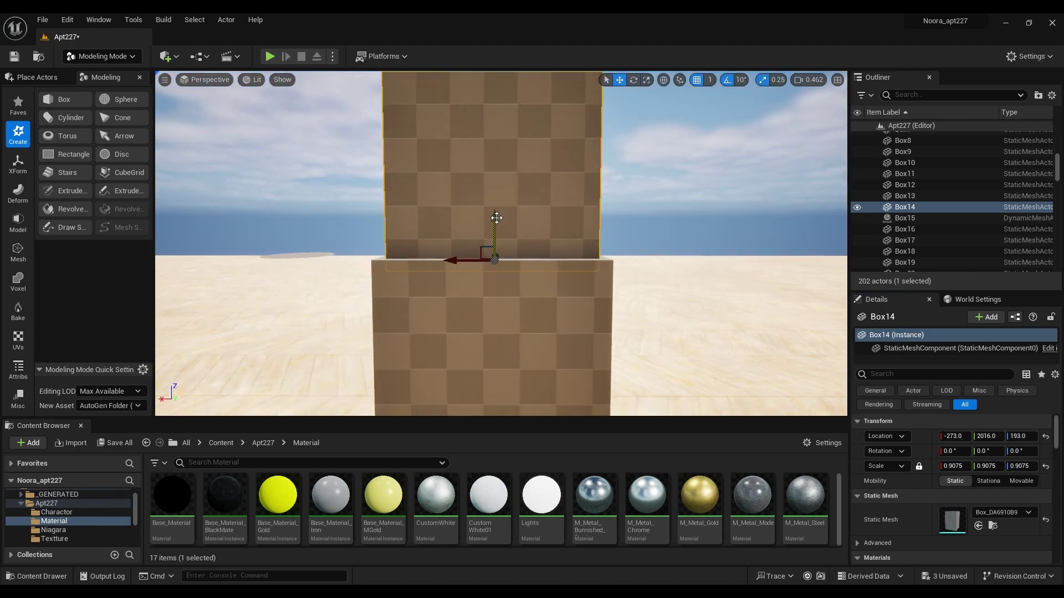
key("alt+k")
key("alt+h")
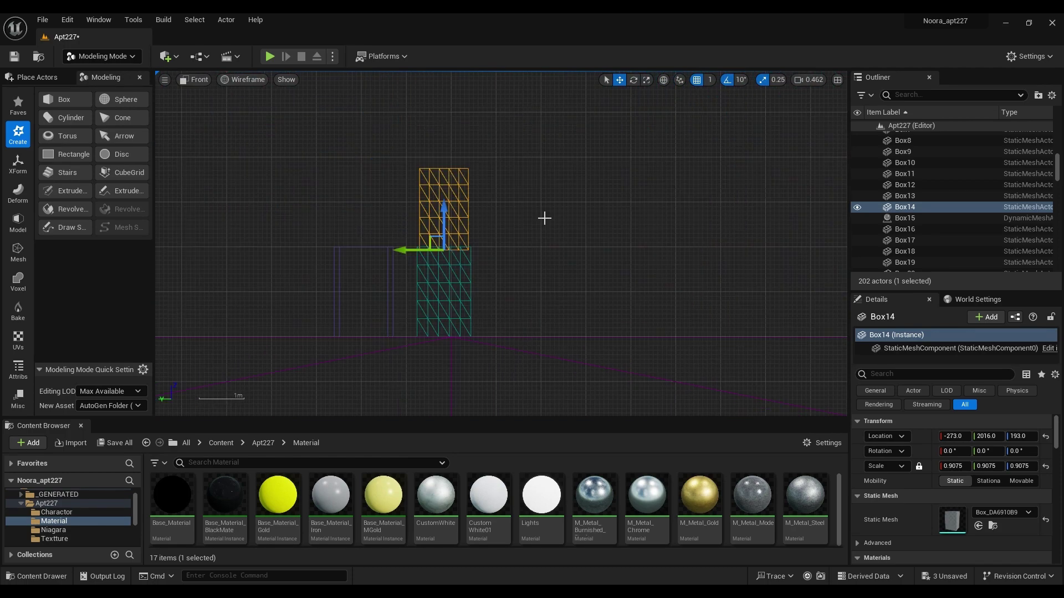
scroll(544, 219, "up", 6)
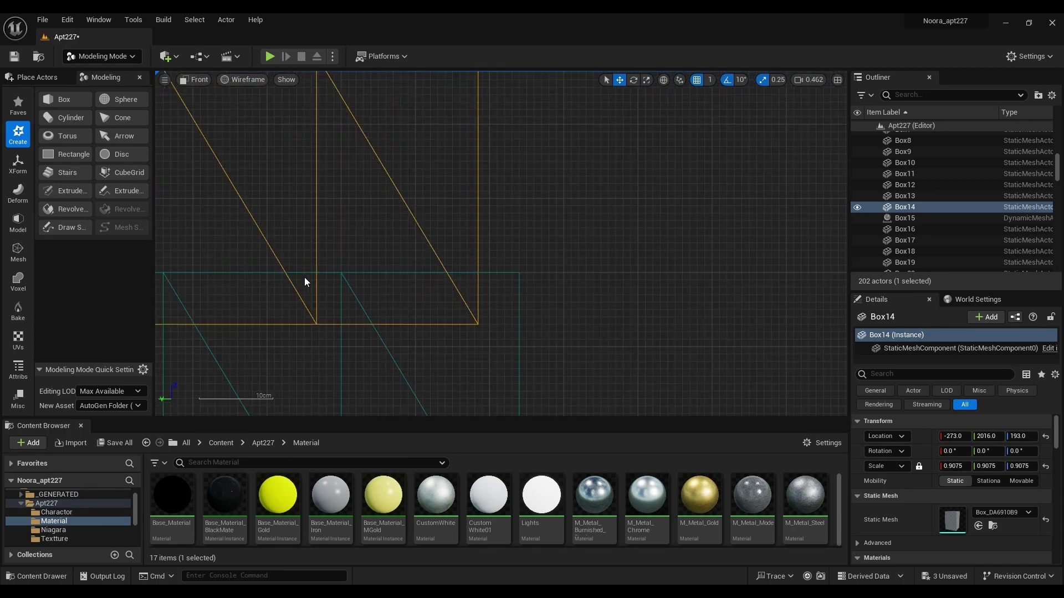
right_click_drag(304, 282, 652, 231)
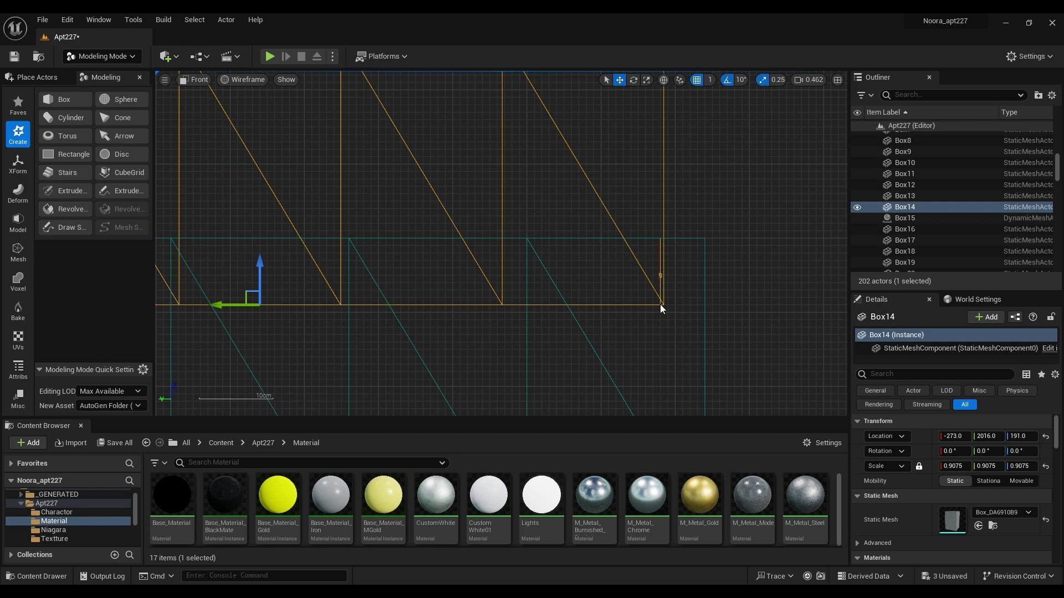
right_click_drag(661, 308, 579, 275)
Select both boxes and start a Mesh Boolean between them.
left_click(579, 275, "ctrl")
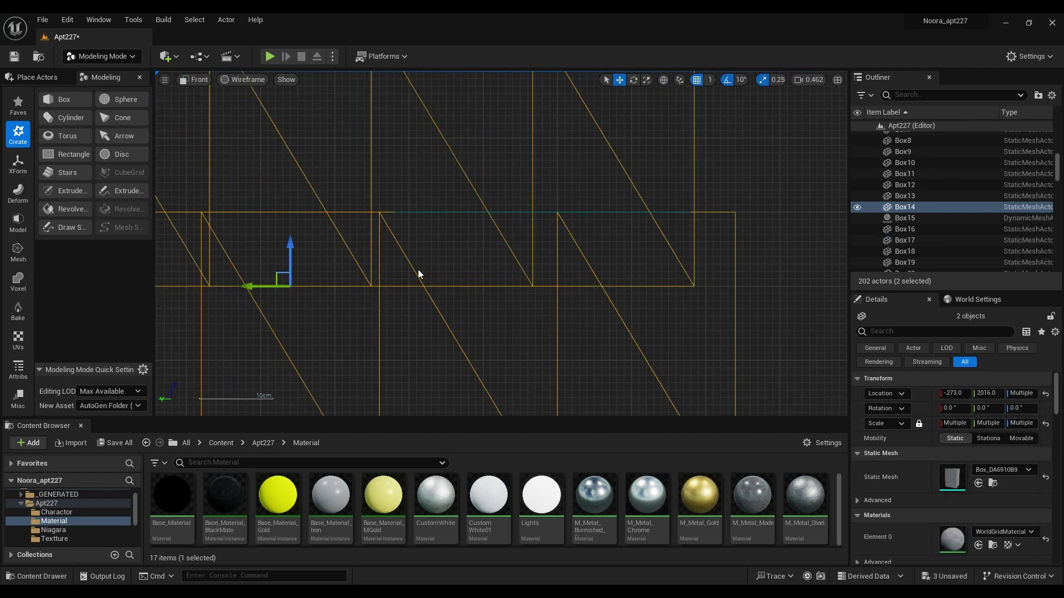
left_click(18, 104)
left_click(120, 99)
key("alt+g")
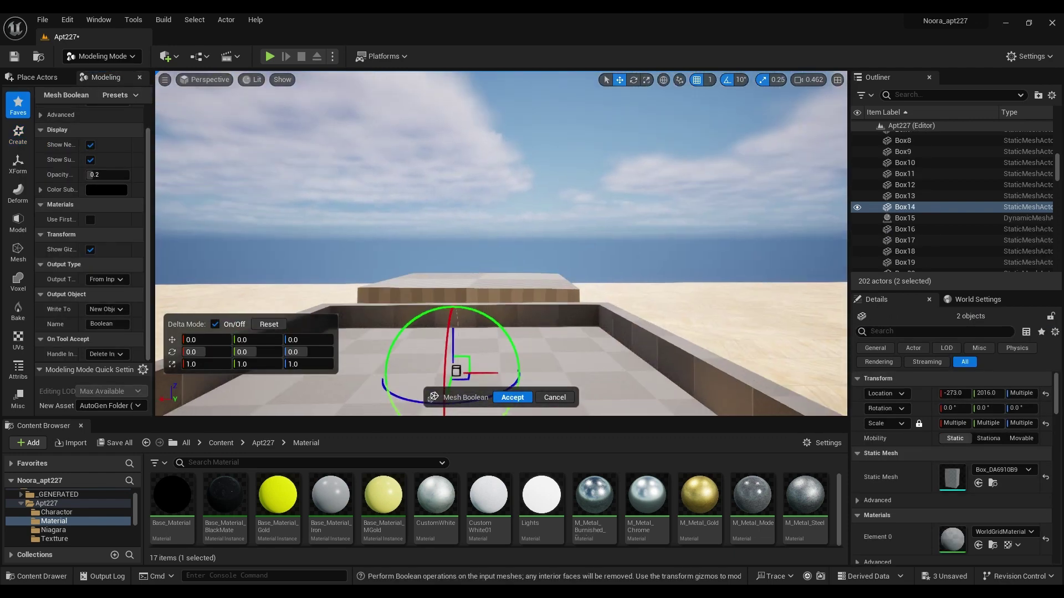
Accept the Mesh Boolean, then undo it.
left_click(512, 397)
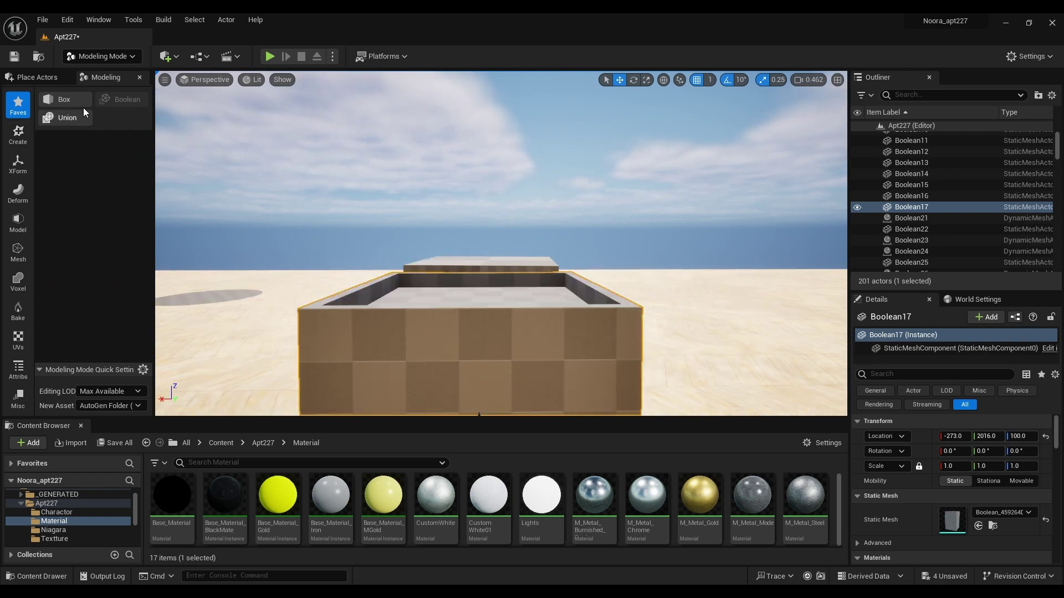
key("ctrl+z")
key("ctrl+z")
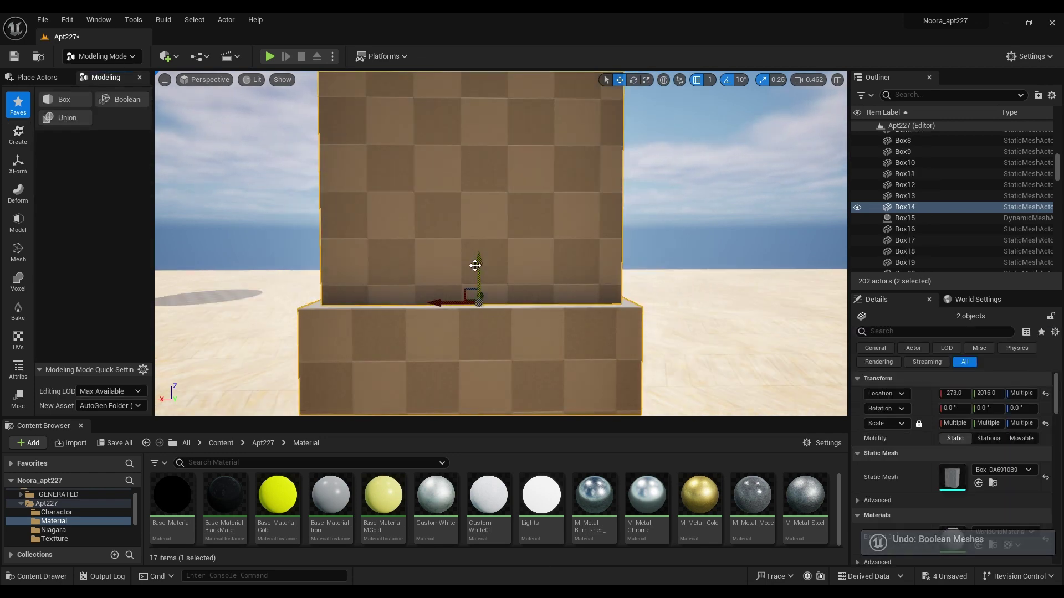
scroll(475, 265, "down", 8)
left_click(626, 281)
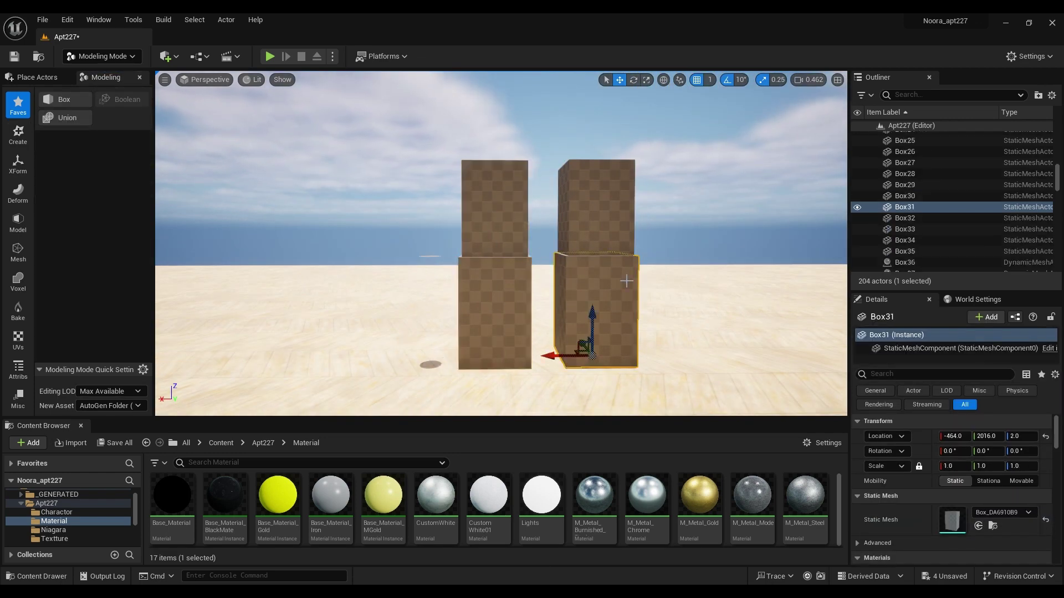
scroll(475, 277, "up", 5)
Boolean the two left boxes again and flatten the other upper box to a 0.045 Z-scale lid.
scroll(488, 333, "down", 5)
left_click(495, 354)
left_click(499, 285, "ctrl")
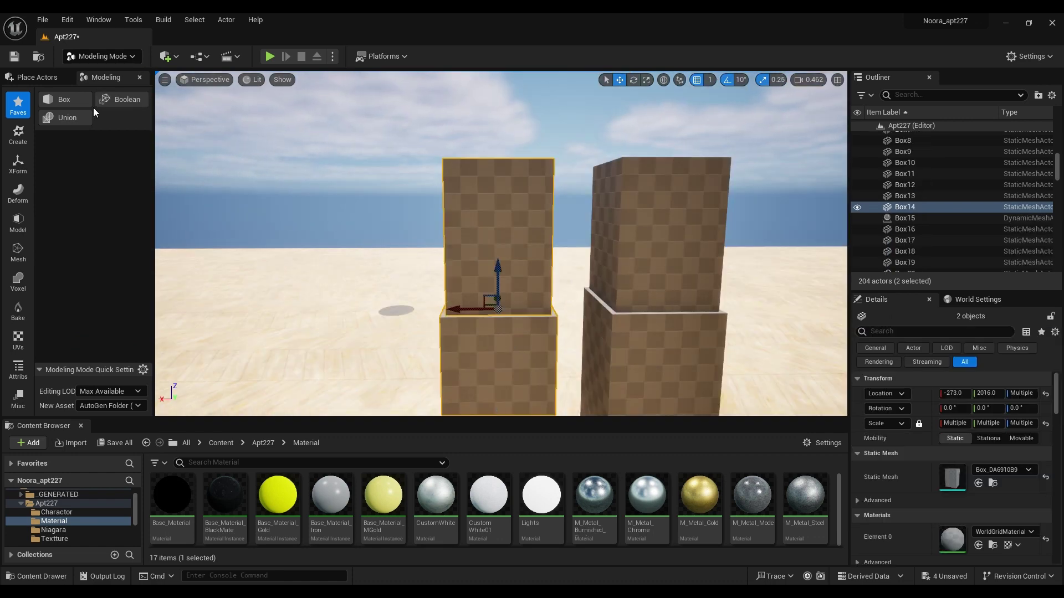
left_click(111, 100)
key("Return")
left_click_drag(1008, 466, 964, 466)
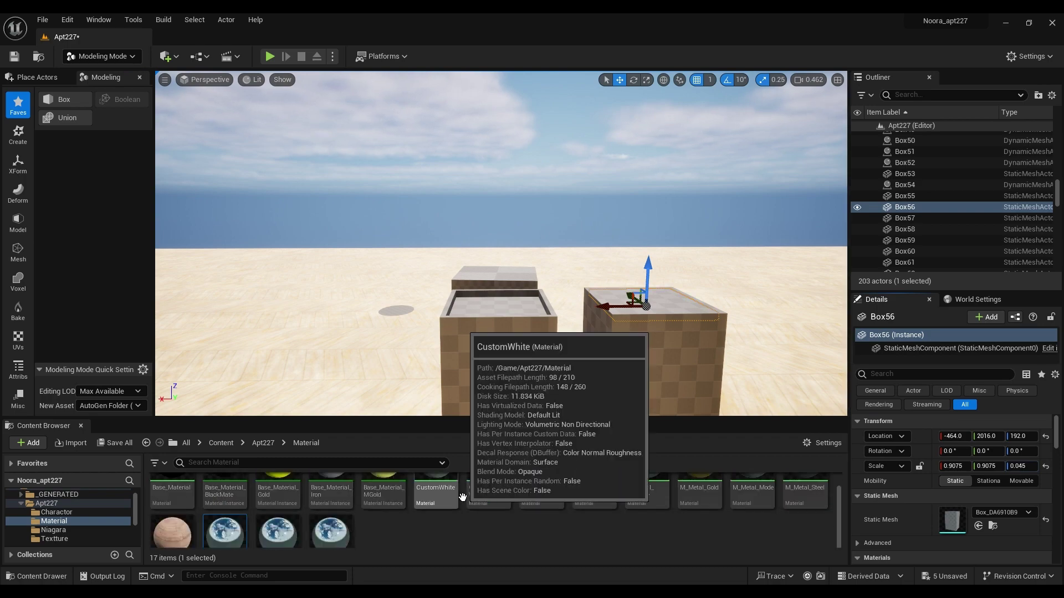
Search the content for glass and apply the glass material to the flattened slab.
scroll(66, 509, "up", 1)
left_click(42, 503)
left_click(223, 462)
type("glass")
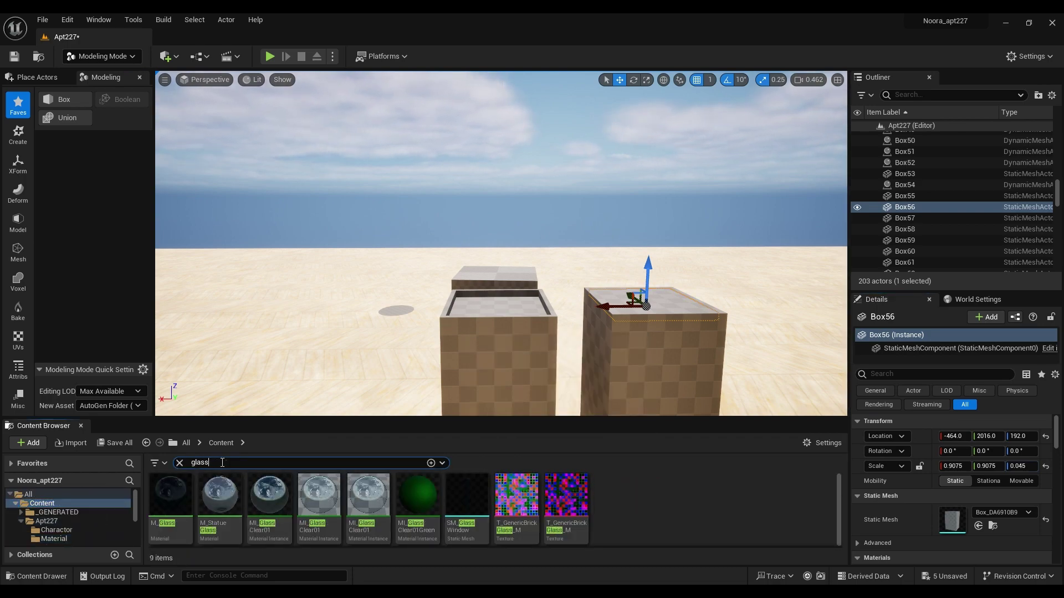
left_click_drag(171, 496, 516, 284)
right_click_drag(516, 283, 515, 284)
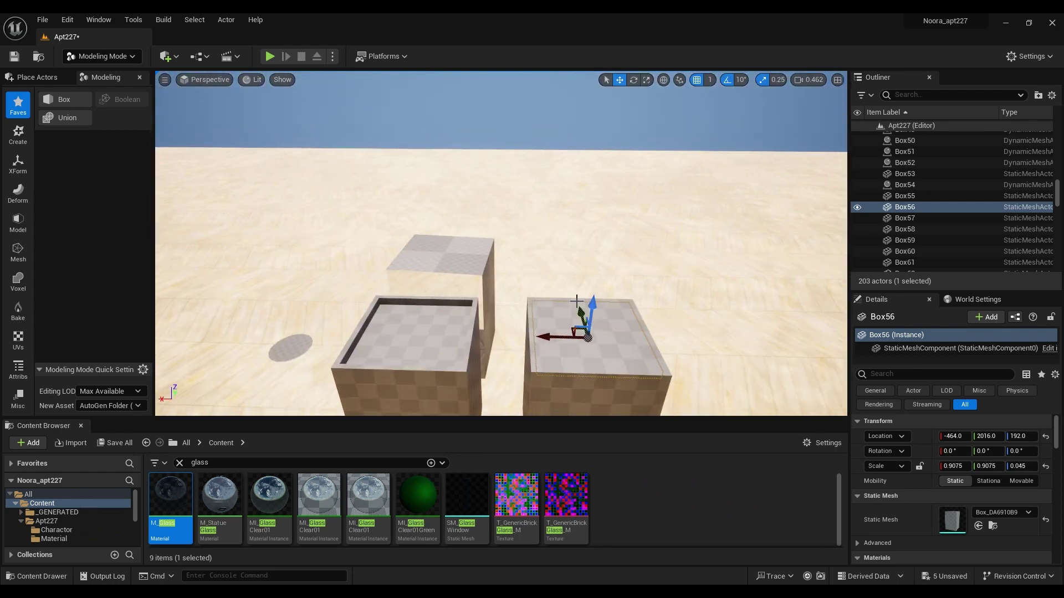
Duplicate the box and scale the copy's Z down to 0.01.
left_click_drag(543, 327, 382, 327, "alt")
key("f")
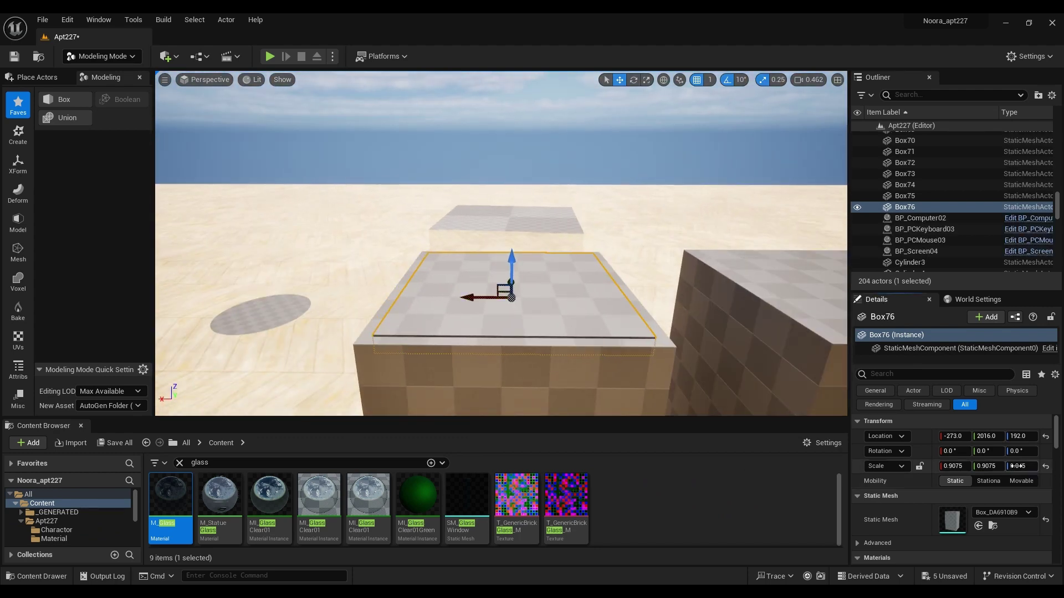
left_click_drag(510, 263, 510, 250)
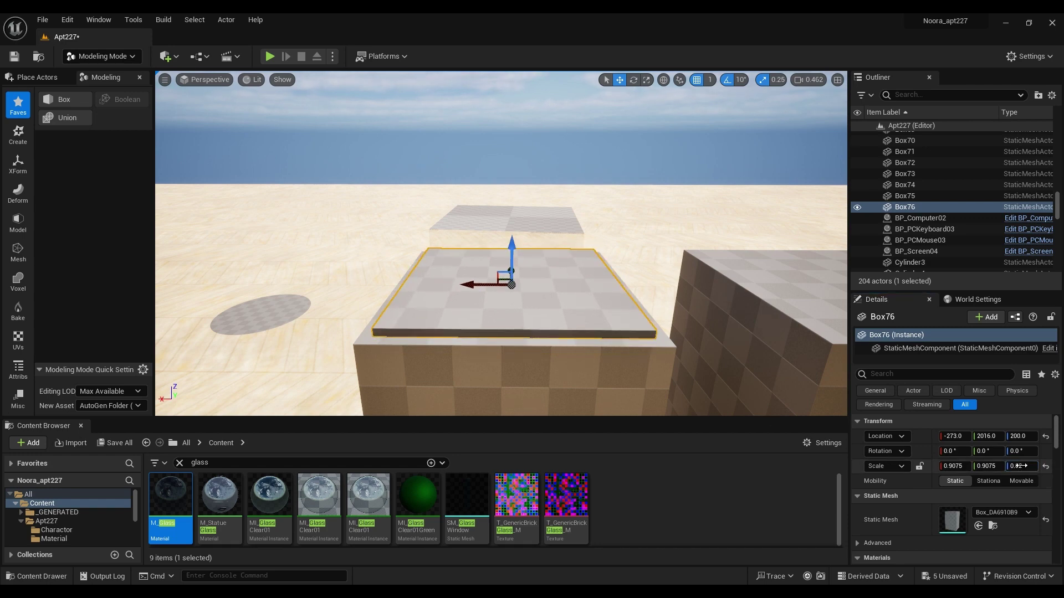
key("Return")
scroll(1003, 455, "down", 5)
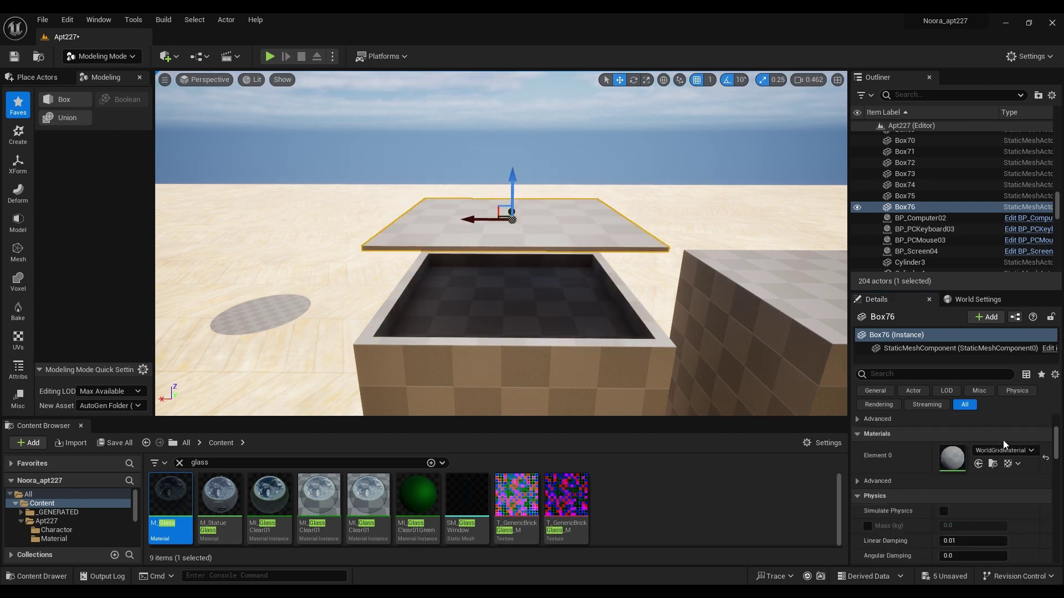
Give the thin slab M_Glass, sink it into the block, and copy M_Glass into the Material folder.
left_click(869, 479)
left_click(1004, 450)
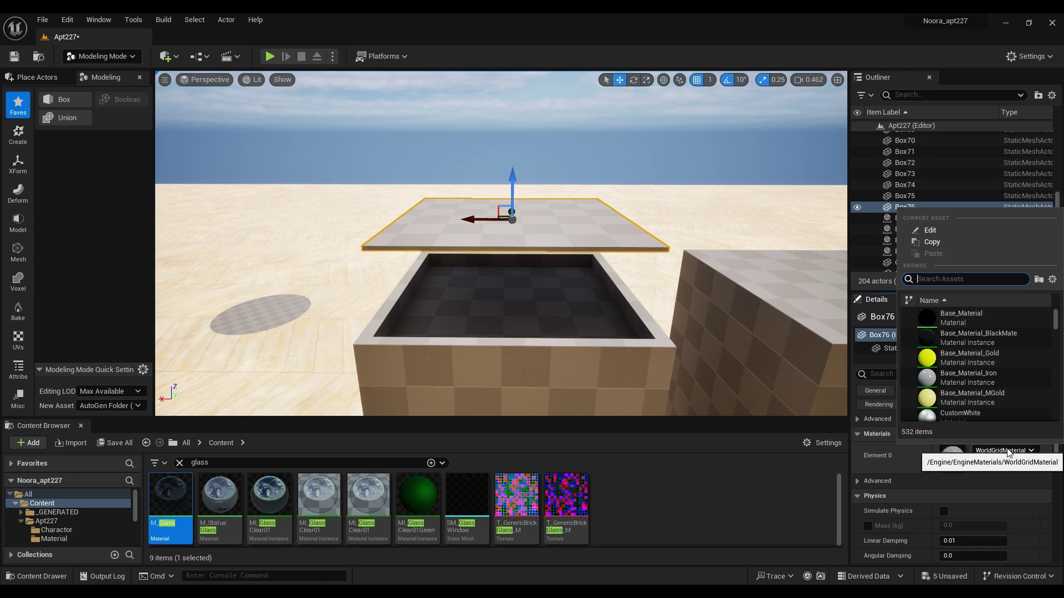
type("glass")
left_click(966, 322)
left_click_drag(511, 186, 517, 247)
left_click_drag(170, 495, 64, 511)
left_click(107, 542)
Rename the copied glass material in the Material folder to M_Glass-Mode.
left_click(54, 503)
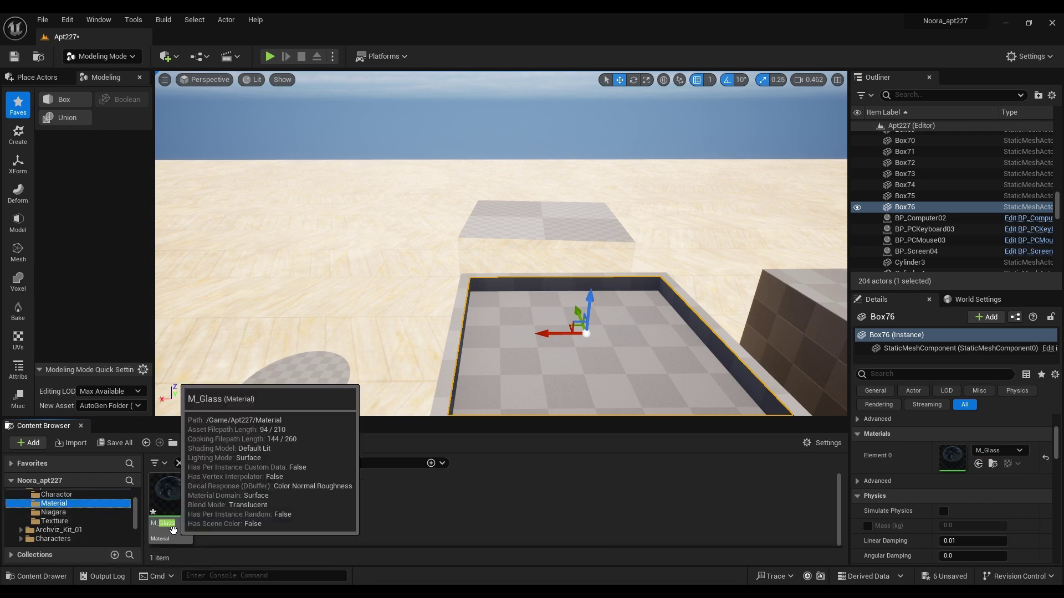
right_click(169, 499)
left_click(250, 313)
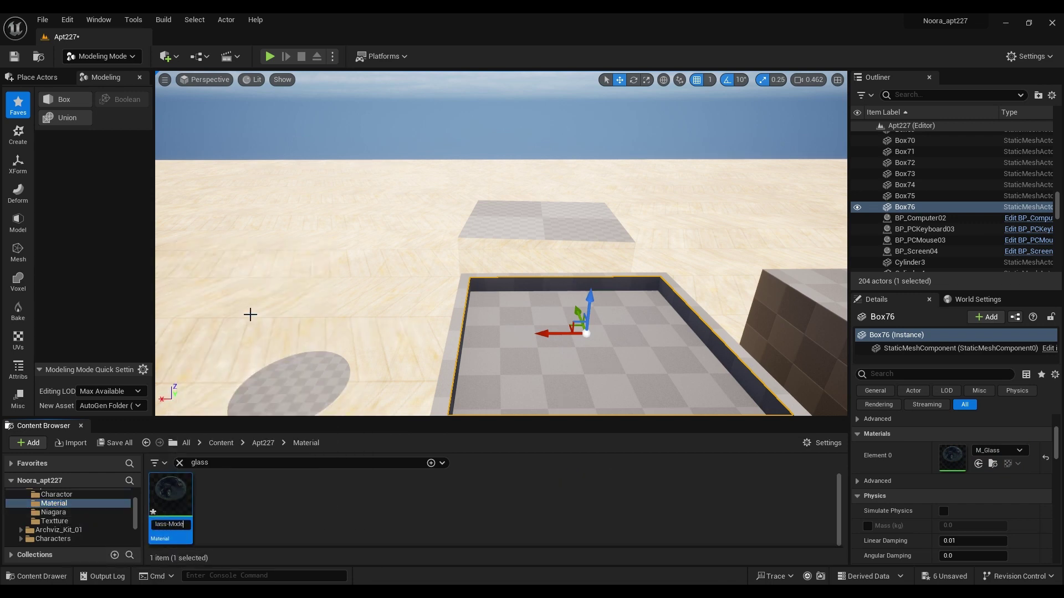
key("Return")
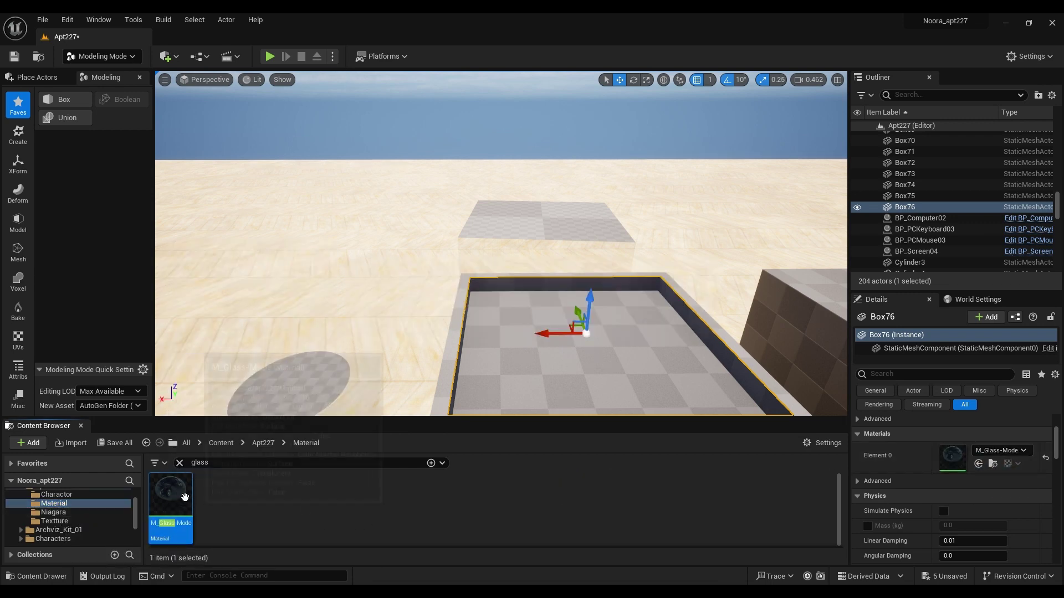
Open M_Glass-Mode and set its Opacity default value to 0.5.
double_click(184, 497)
right_click_drag(530, 396, 478, 430)
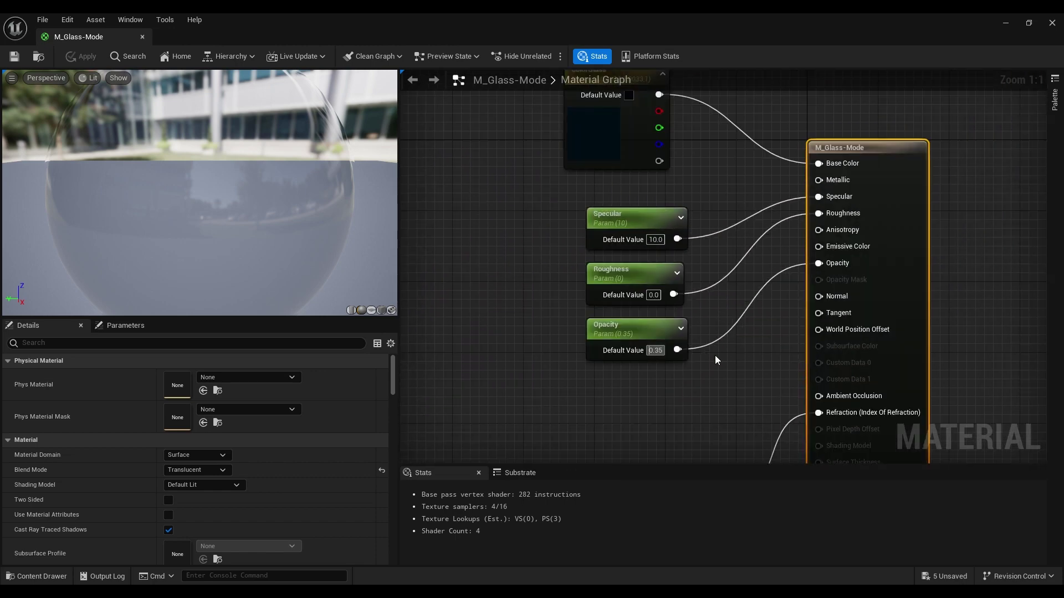
type("0.5")
key("Return")
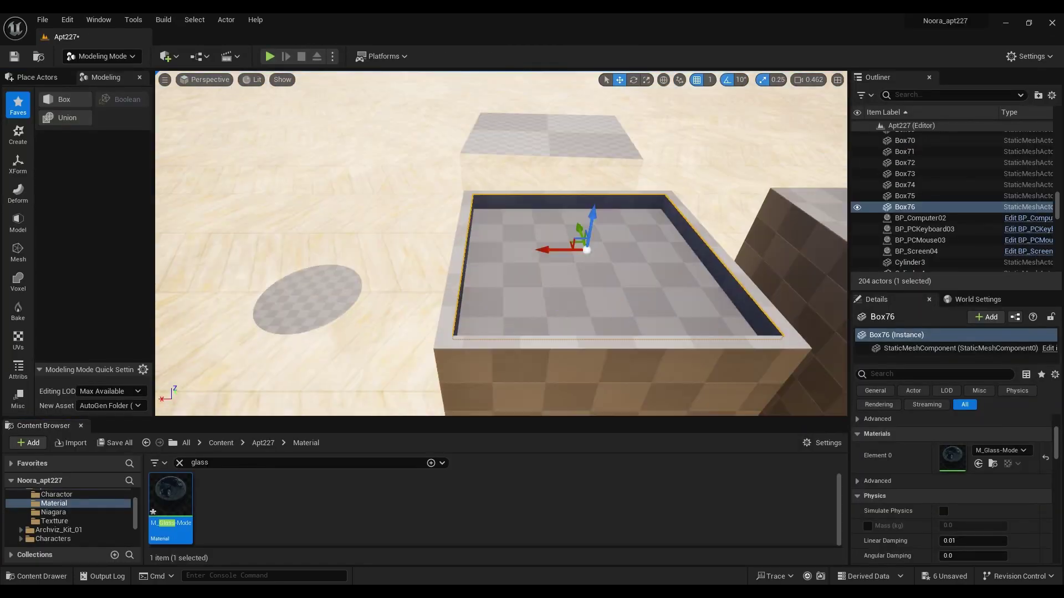
Set the disc's Z scale to 1.0 and give it the black Base_Material.
left_click(506, 356)
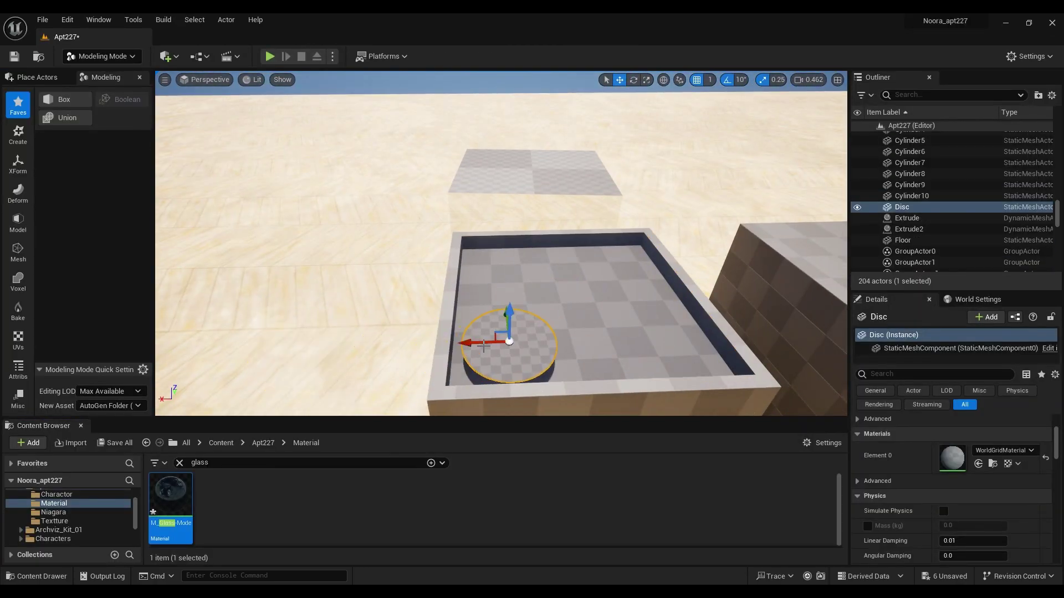
right_click_drag(499, 243, 499, 261)
scroll(936, 490, "up", 2)
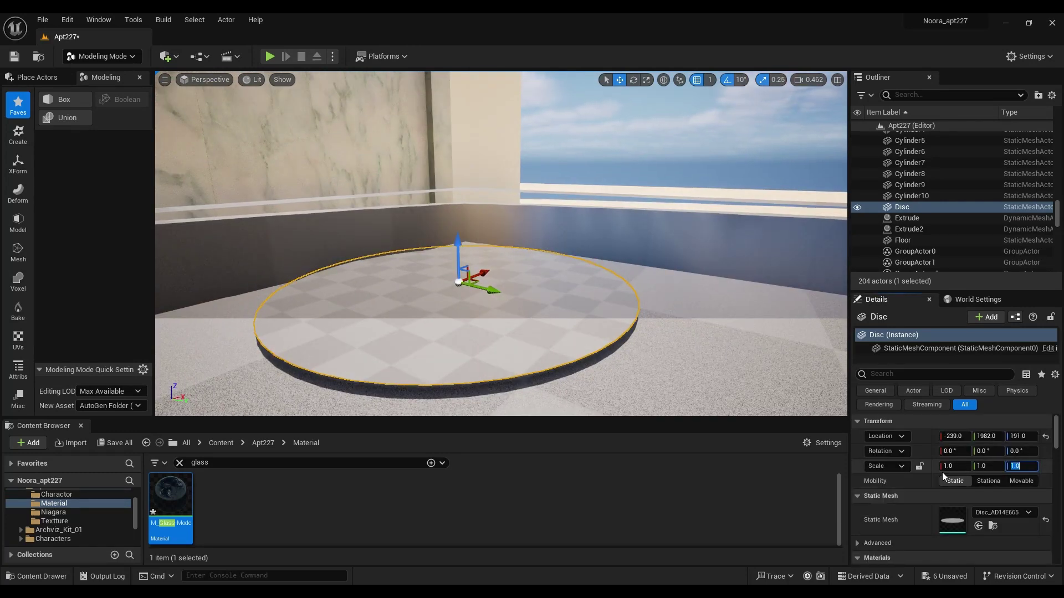
type("1")
key("Return")
key("f")
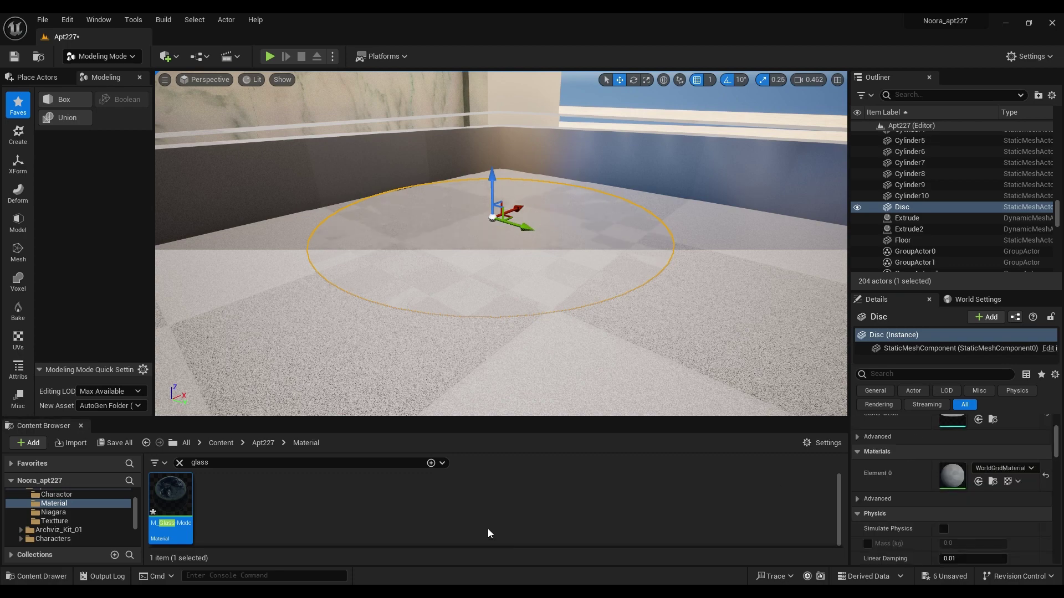
left_click(179, 463)
left_click_drag(172, 495, 490, 249)
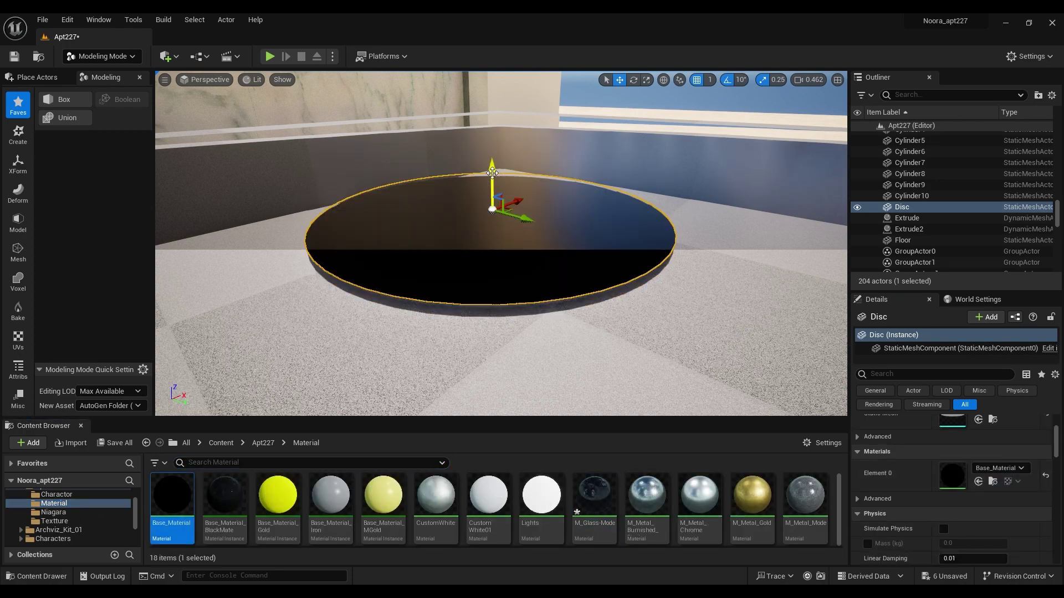
mouse_move(490, 250)
right_mouse_down()
mouse_move(481, 211)
mouse_move(493, 260)
mouse_move(493, 244)
right_mouse_up()
Duplicate the disc to the other three burner positions on the stove top.
left_click_drag(309, 261, 553, 285, "alt")
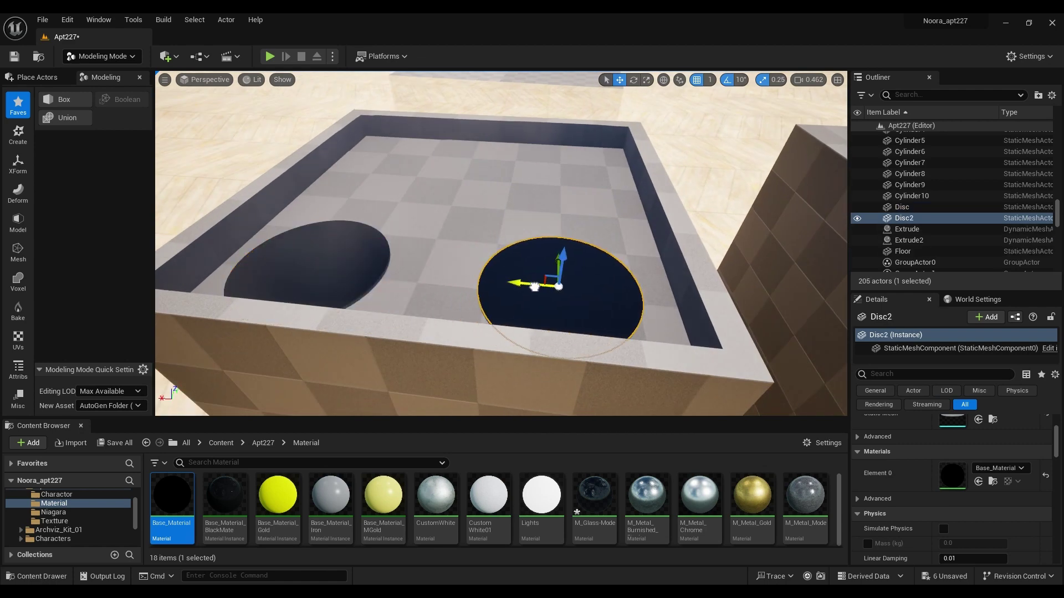
right_click_drag(499, 249, 496, 244)
scroll(930, 470, "up", 4)
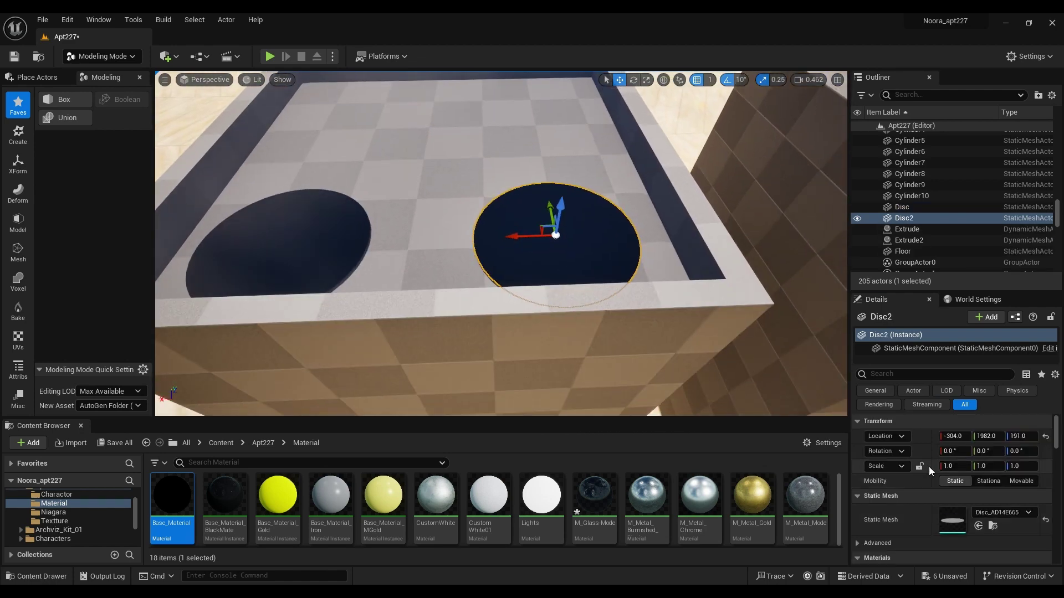
left_click_drag(551, 212, 314, 108, "alt")
left_click(546, 118)
right_click_drag(546, 119, 546, 170)
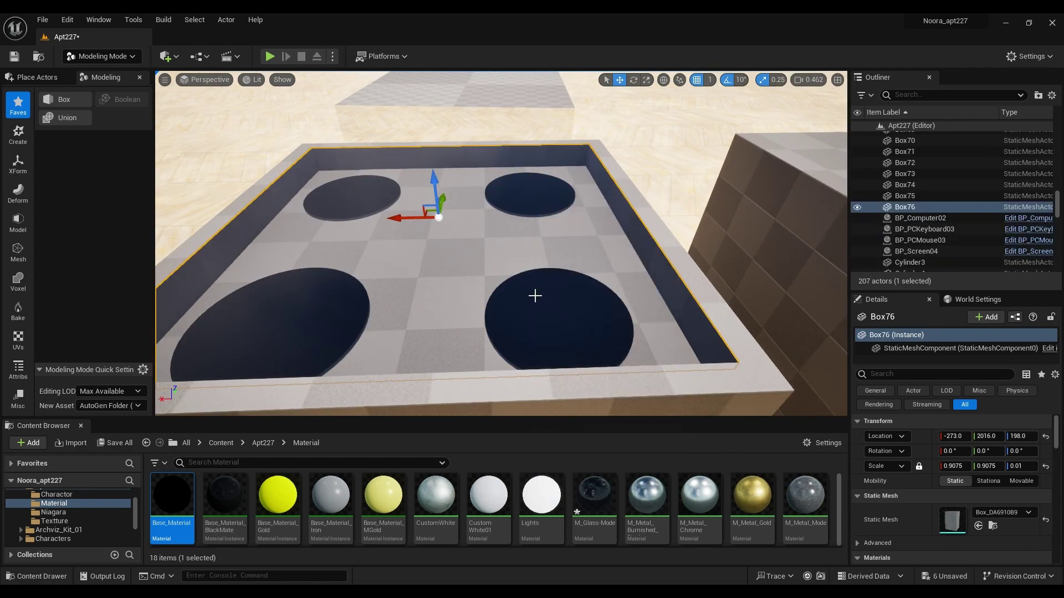
Enlarge the third burner disc, Disc3, slightly.
right_click_drag(552, 239, 532, 333)
left_click(532, 332)
key("f")
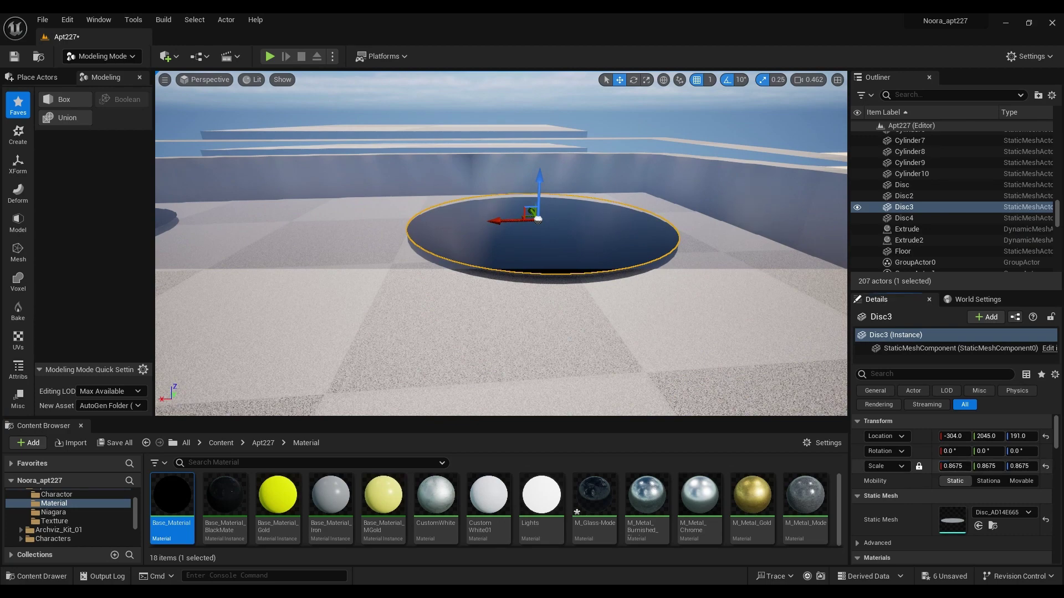
right_click_drag(604, 166, 604, 75)
left_click(18, 133)
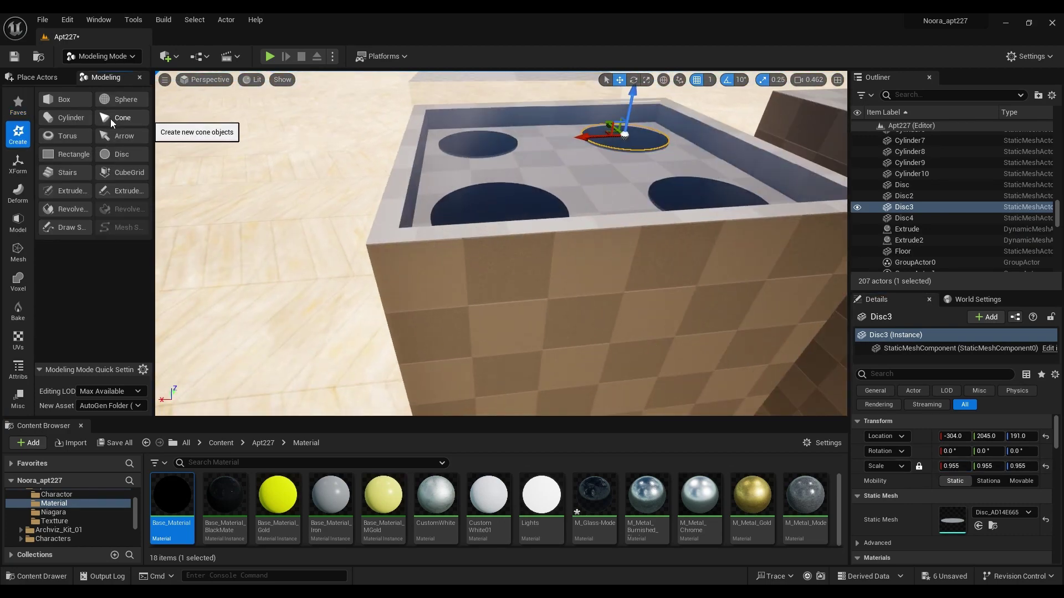
Start a torus with polygroups per face and move it down onto the stove top.
left_click(111, 119)
key("f")
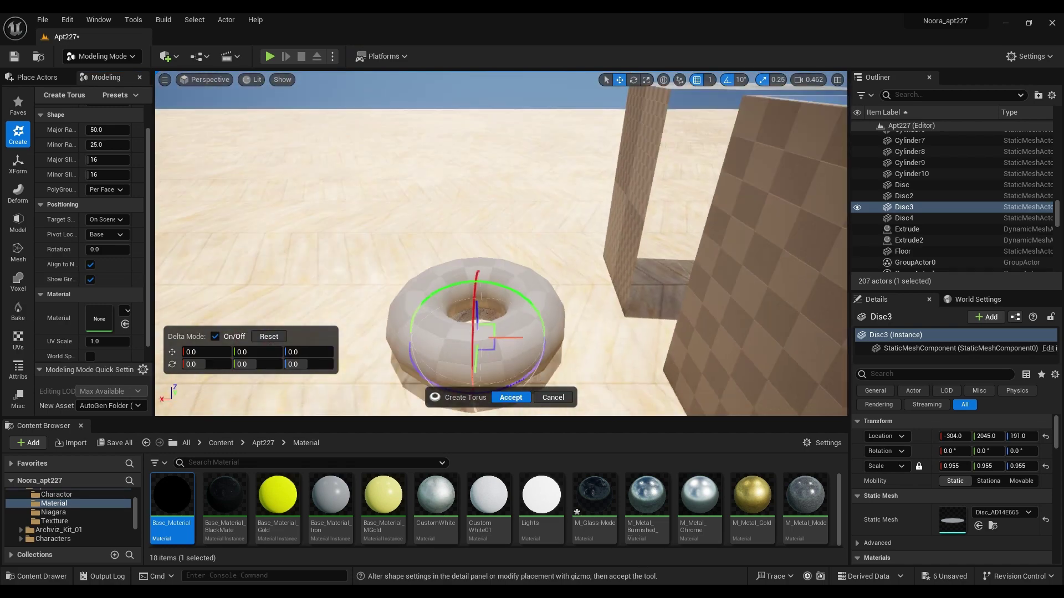
mouse_move(108, 129)
left_mouse_down()
mouse_move(136, 130)
mouse_move(94, 144)
left_mouse_up()
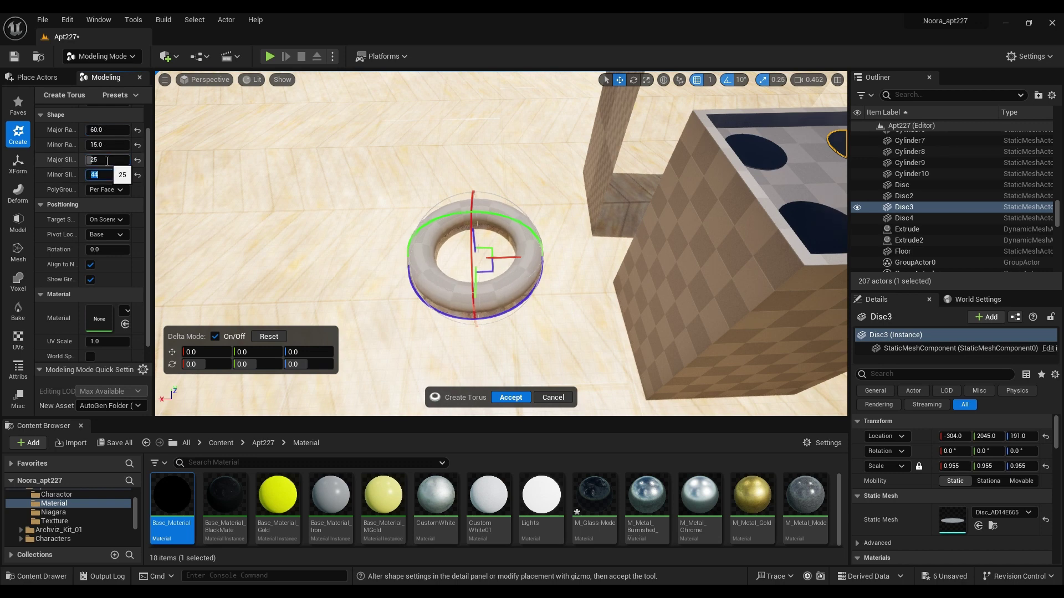
left_click(119, 190)
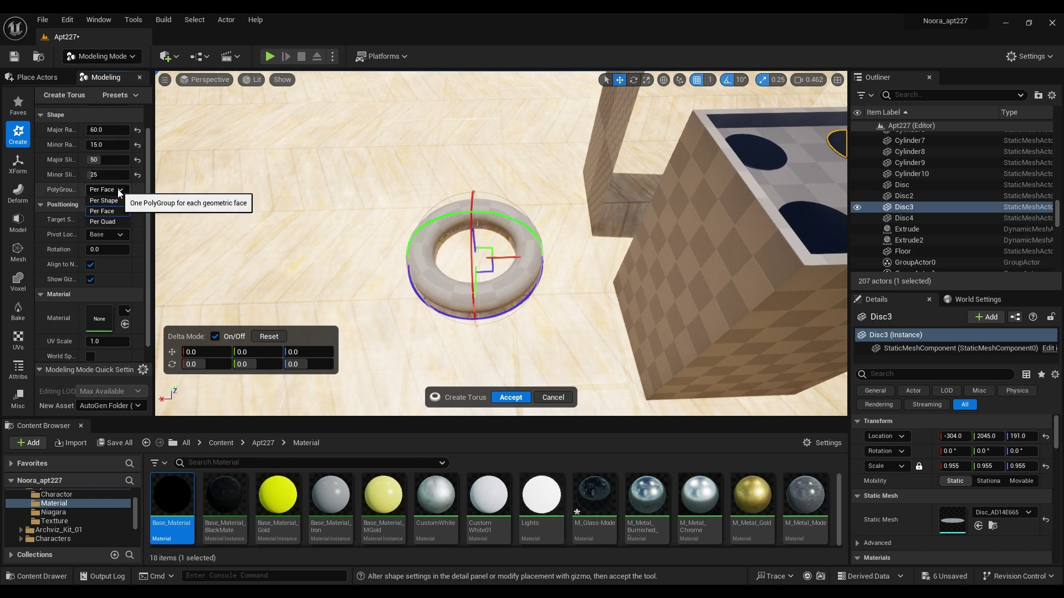
left_click(102, 211)
left_click(127, 217)
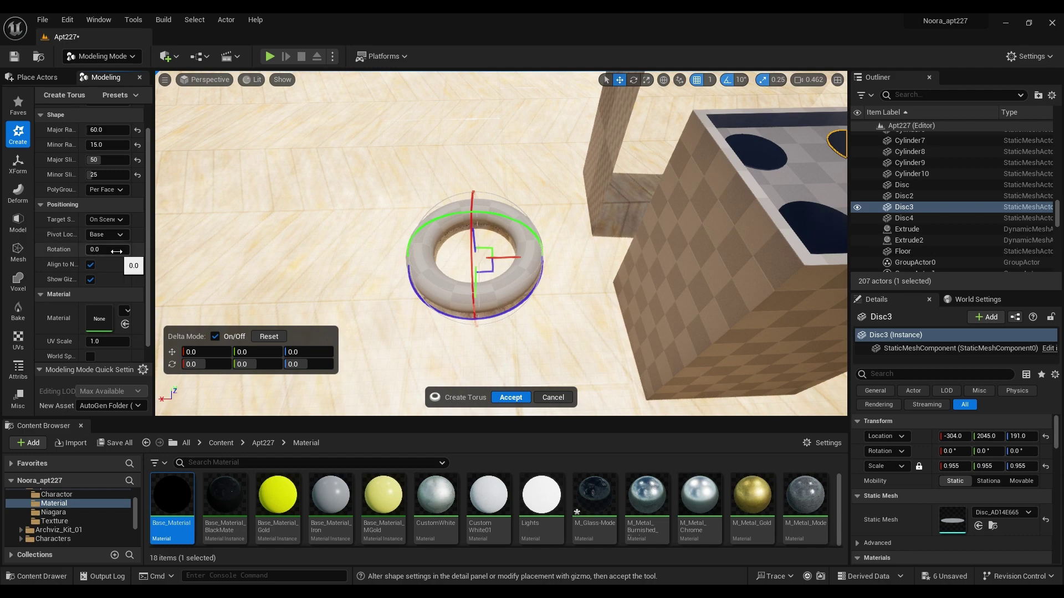
scroll(110, 269, "down", 1)
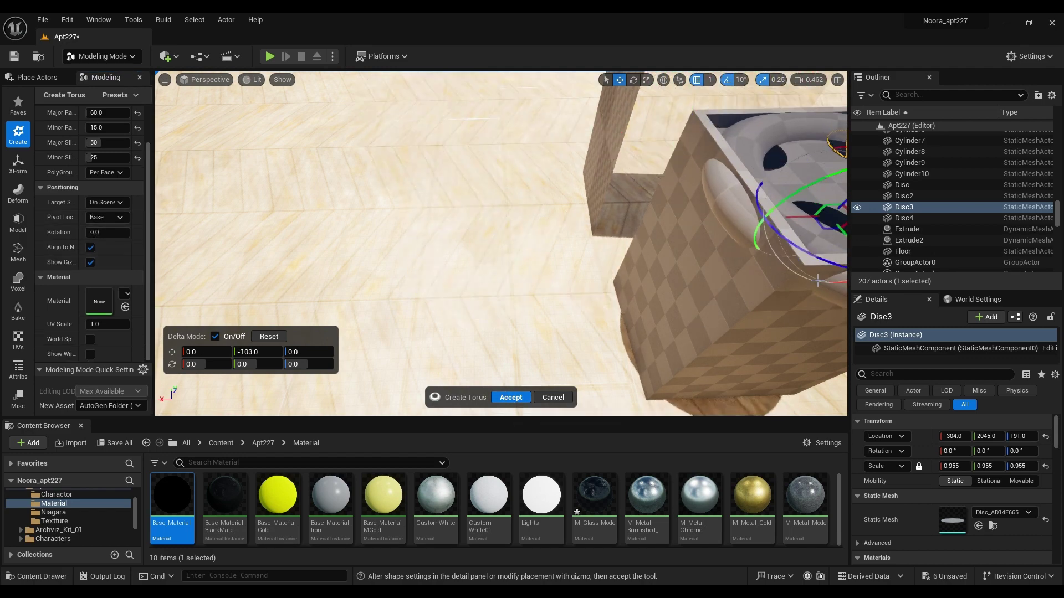
scroll(549, 192, "up", 5)
left_click_drag(548, 193, 550, 206)
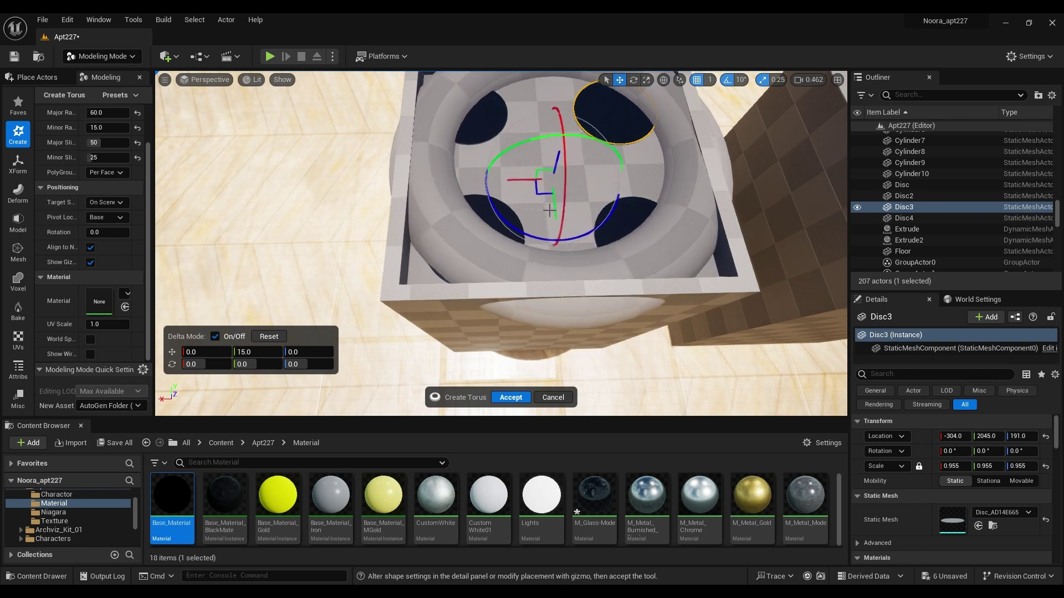
scroll(102, 170, "up", 3)
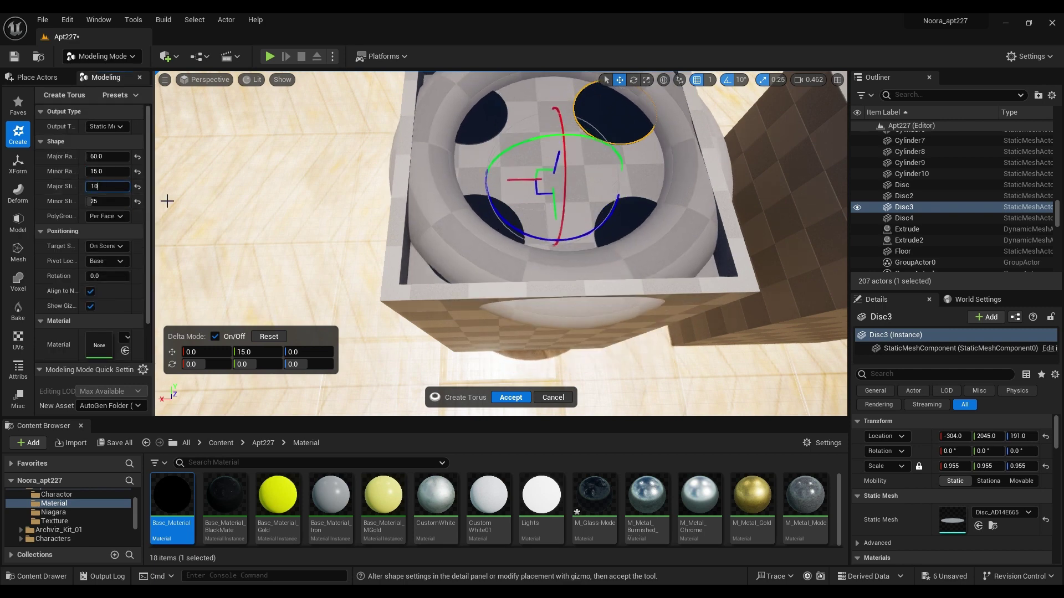
Give the torus 4 major slices and rotate it 45° about Z.
key("Return")
type("4")
key("Return")
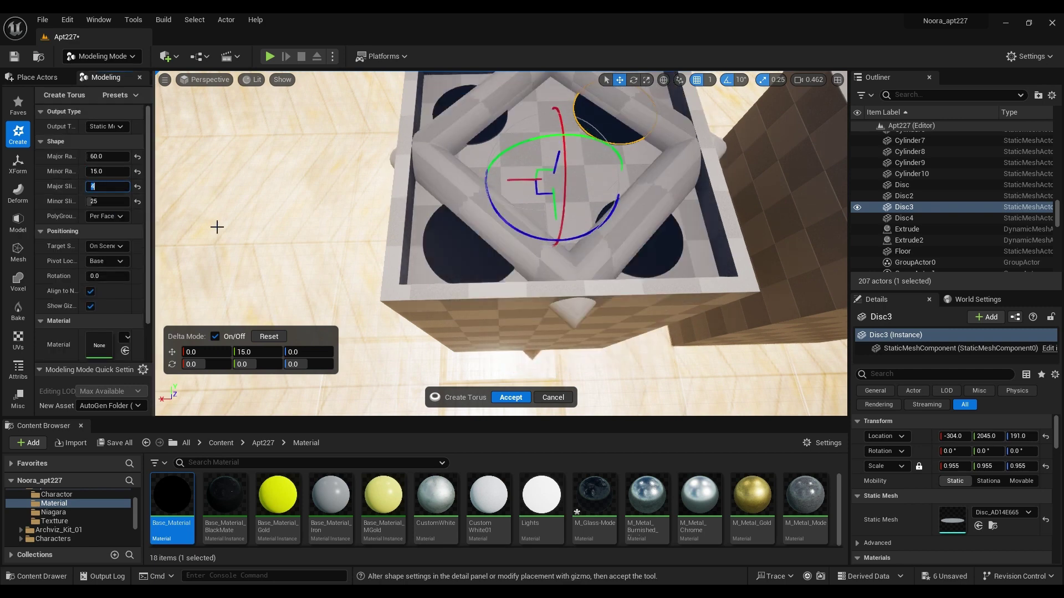
type("40")
left_click(136, 232)
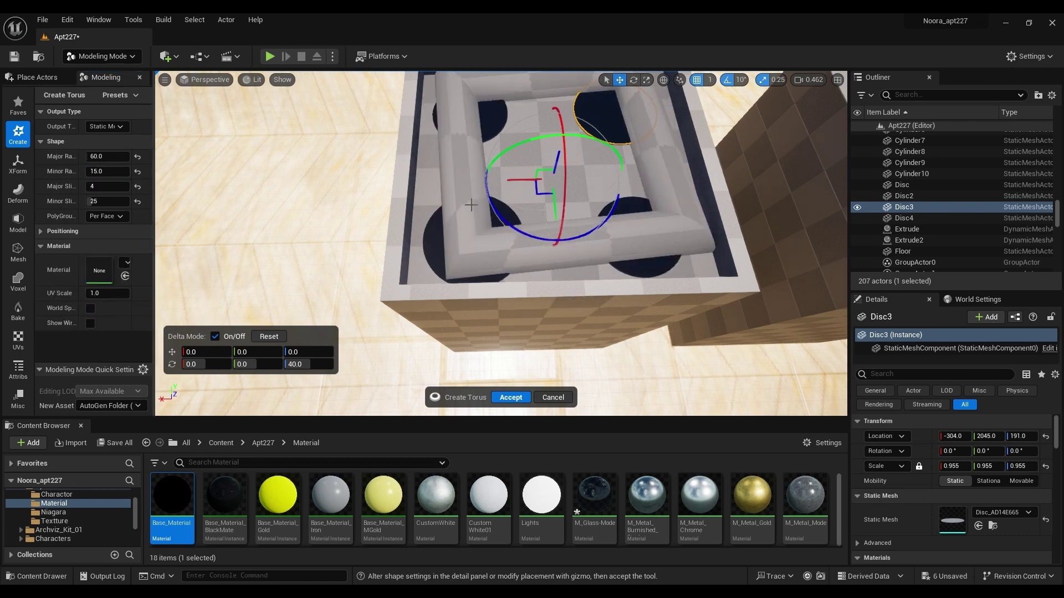
left_click(310, 364)
type("90")
key("Return")
type("50")
key("Return")
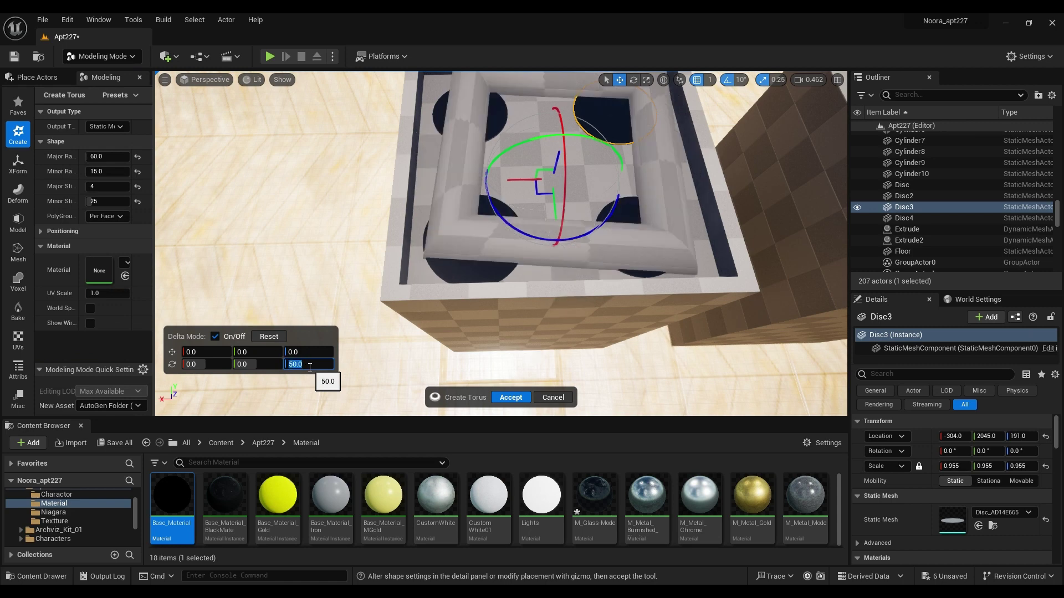
type("45")
key("Return")
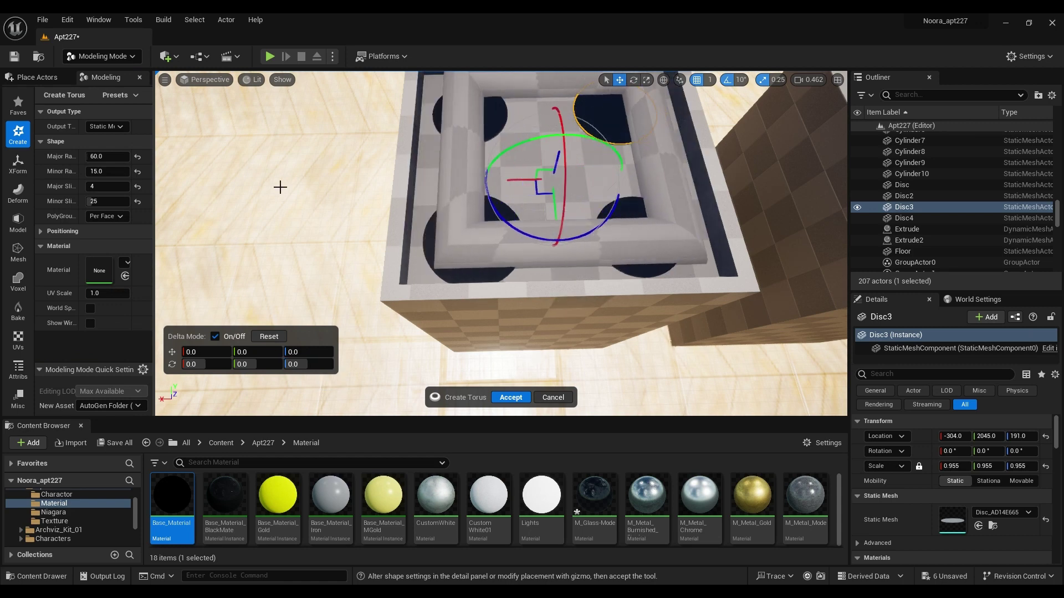
Set the torus major radius to 80 and minor radius to 20.
right_click_drag(344, 167, 381, 181)
type("20")
key("Return")
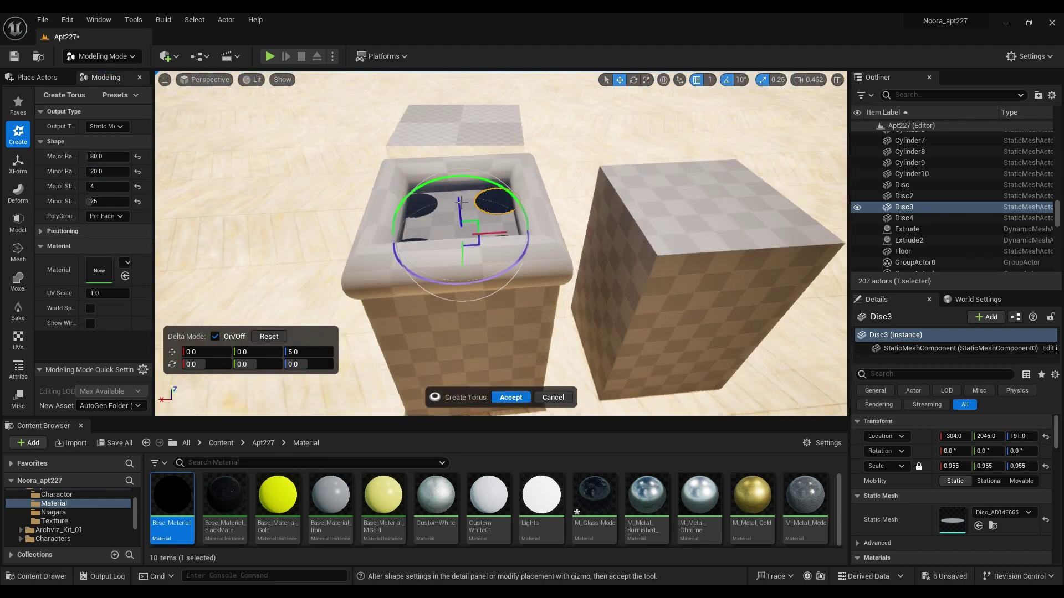
Lower and commit the ring torus inside the burner box, then shift Box31 along X.
left_click_drag(463, 204, 463, 212)
left_click(714, 201)
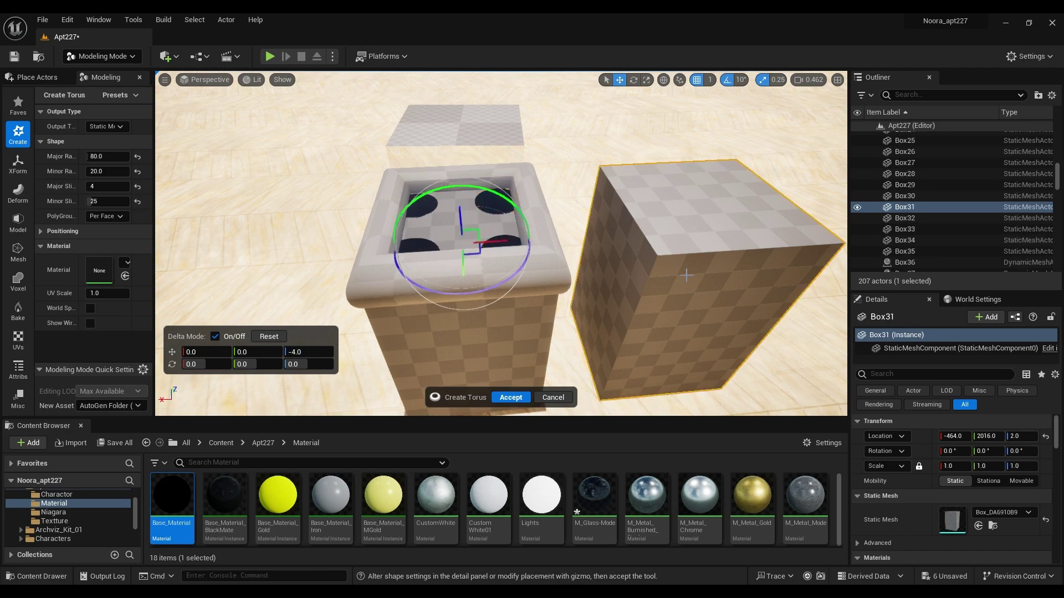
left_click(510, 398)
right_click_drag(511, 397, 510, 397)
left_click_drag(596, 388, 407, 389)
Place a new torus on the box top with major radius 75.
left_click(67, 136)
left_click(570, 227)
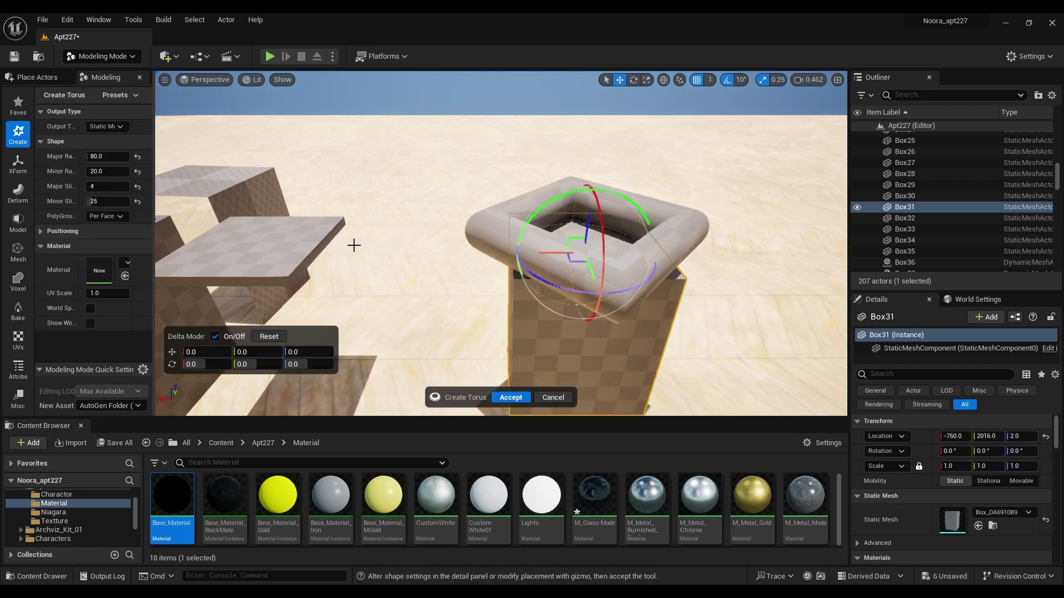
right_click(693, 261)
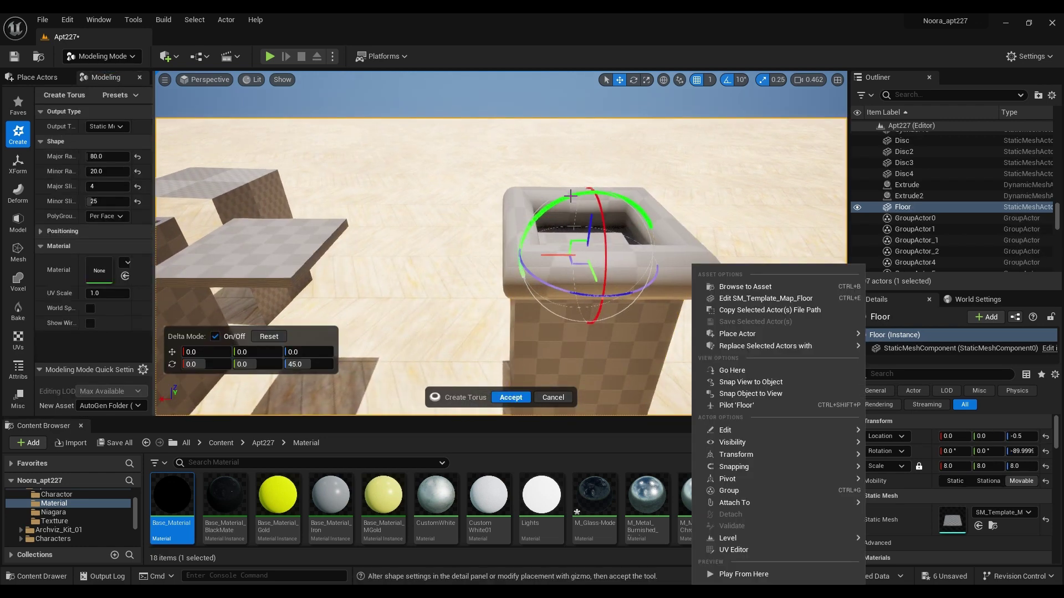
key("Escape")
right_click_drag(627, 290, 499, 219)
left_click_drag(108, 156, 110, 156)
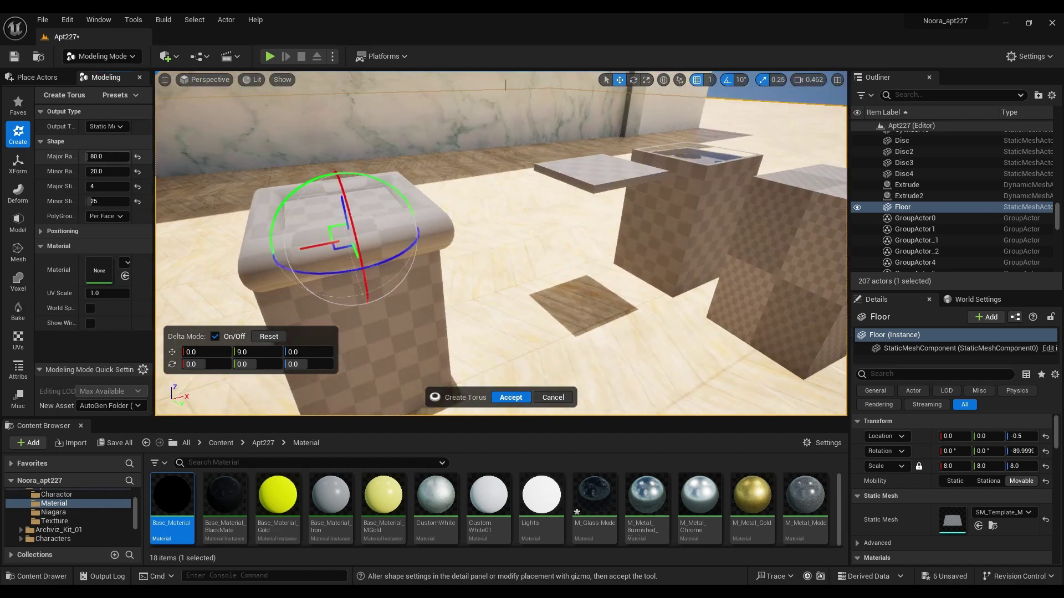
type("75")
key("Return")
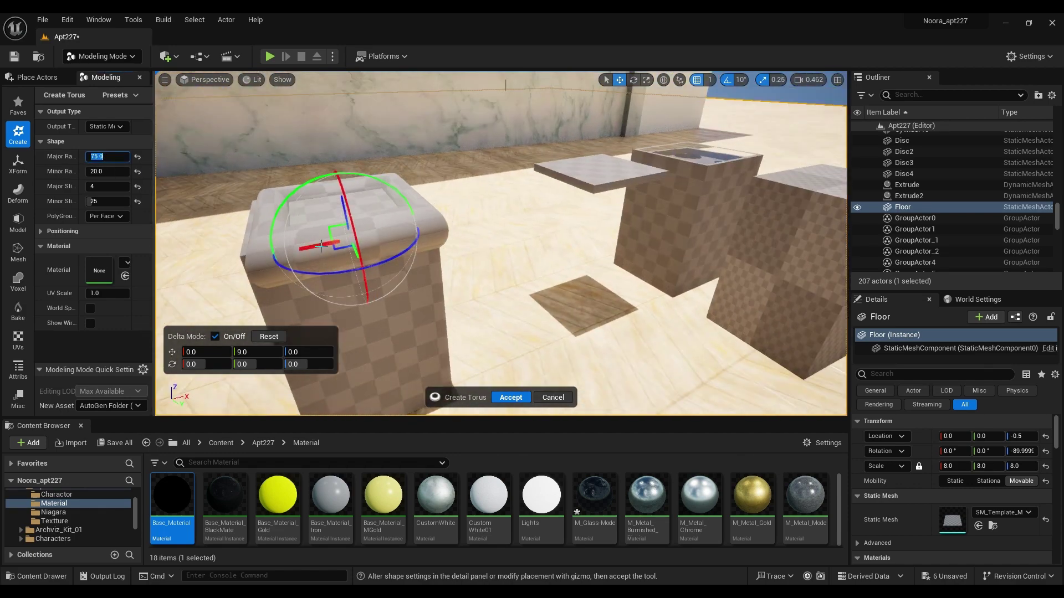
Raise the torus with the Z gizmo until it rims the box top.
right_click_drag(498, 250, 377, 301)
left_click_drag(377, 301, 467, 259)
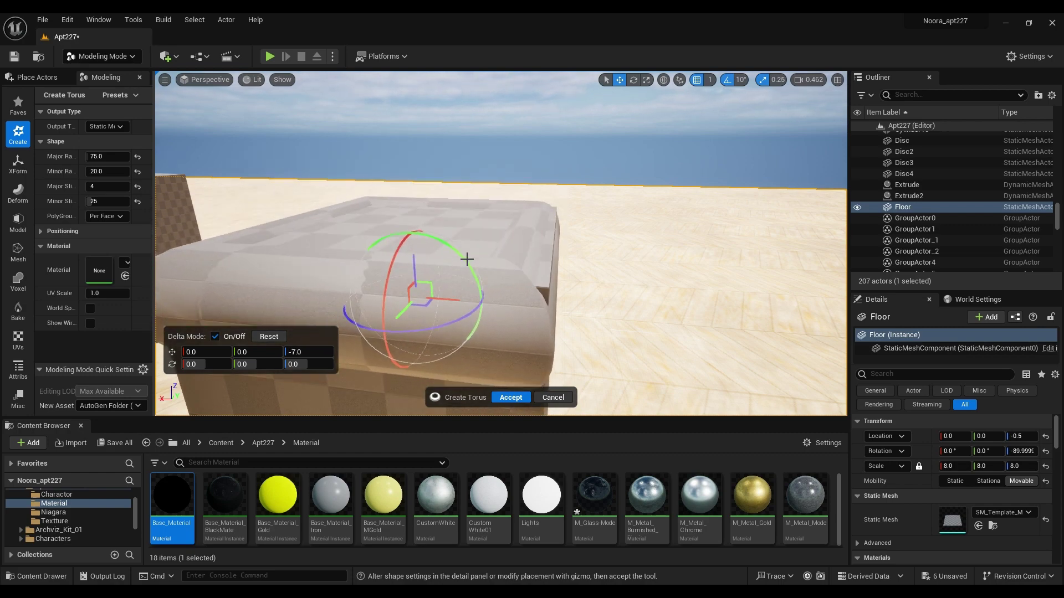
right_click_drag(467, 259, 454, 254)
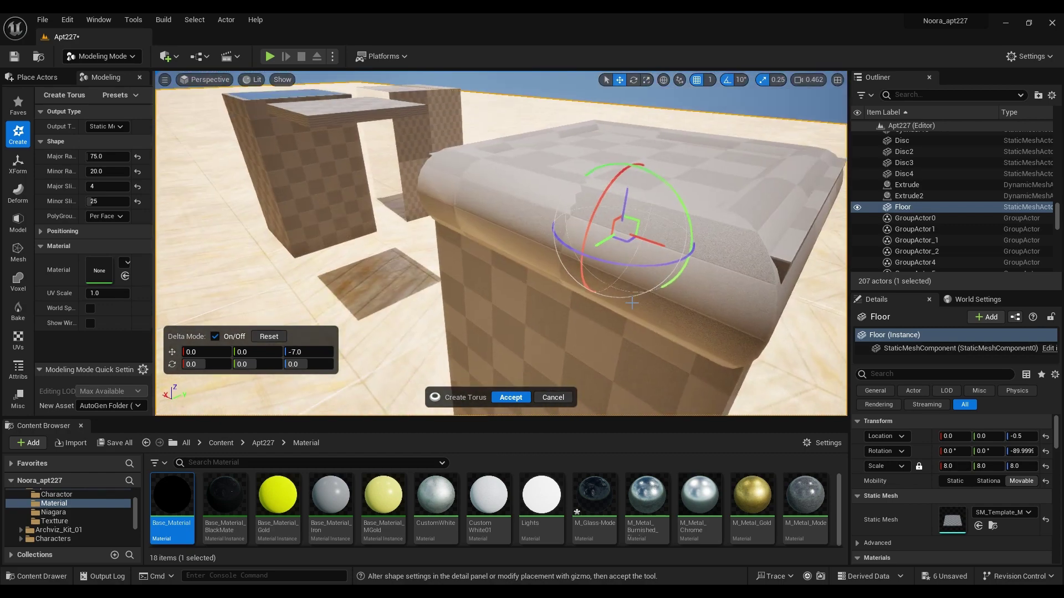
right_click_drag(626, 347, 551, 327)
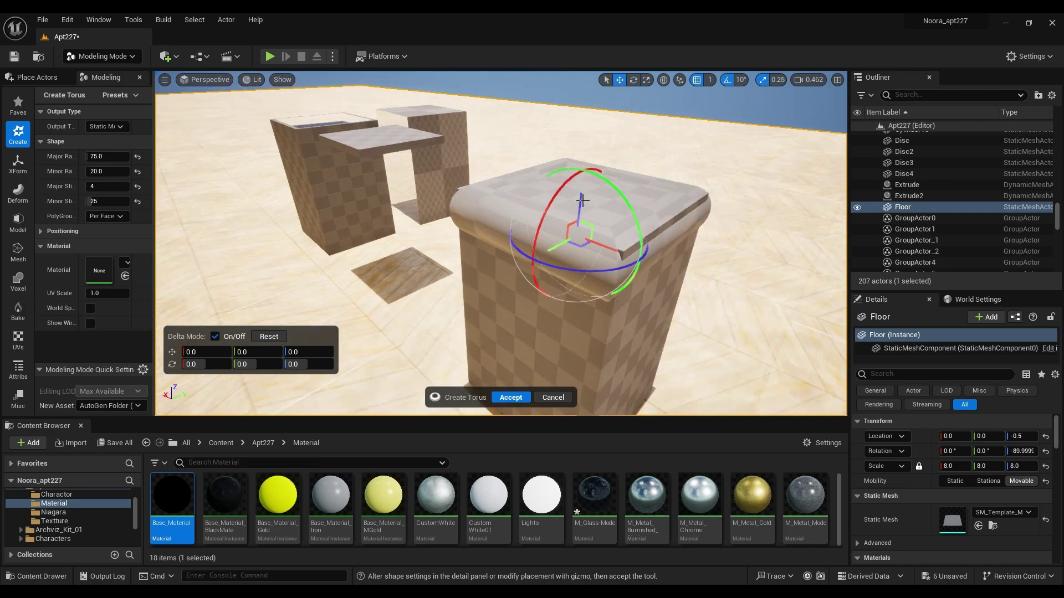
left_click_drag(582, 199, 581, 195)
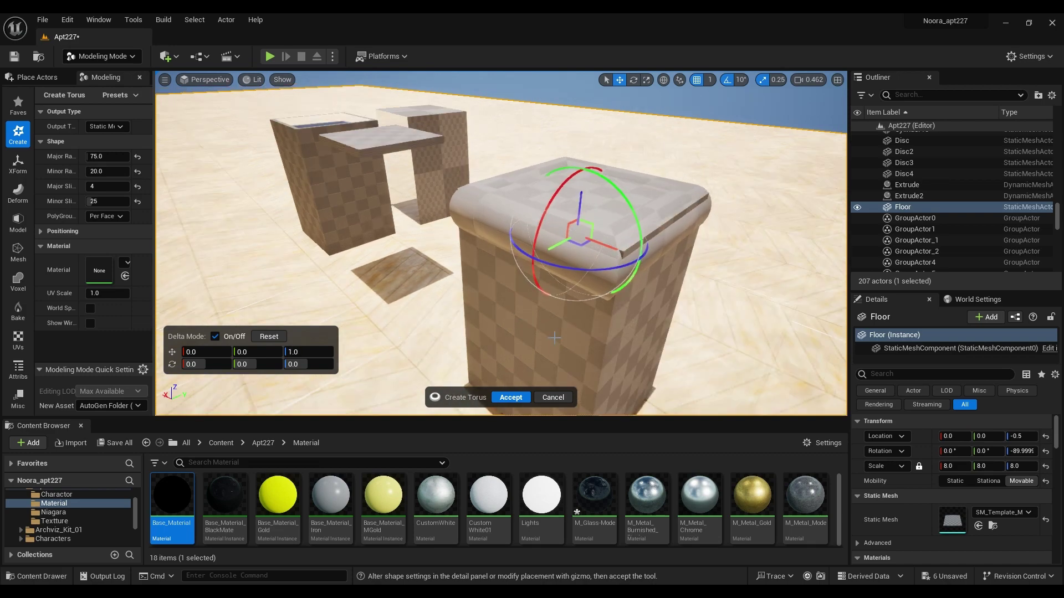
mouse_move(637, 324)
right_mouse_down()
mouse_move(654, 321)
mouse_move(642, 316)
right_mouse_up()
left_click_drag(548, 219, 548, 209)
right_click_drag(547, 209, 198, 231)
right_click_drag(388, 233, 463, 191)
left_click_drag(464, 191, 465, 200)
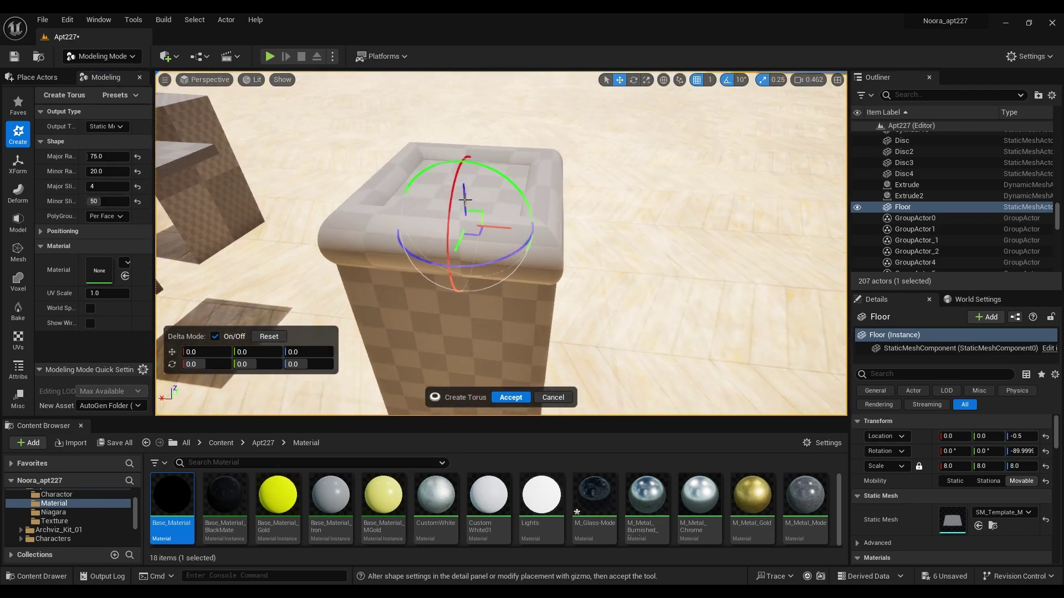
Try a torus major radius of 76 and minor radius values of 10 and 20.
right_click_drag(467, 201, 467, 183)
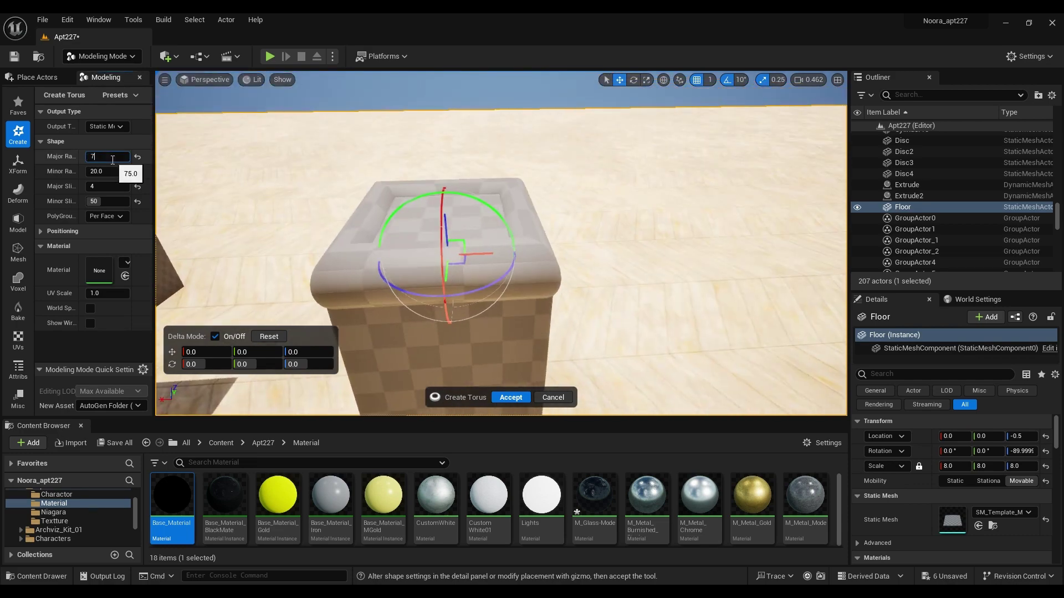
type("6")
key("Return")
type("10")
key("Return")
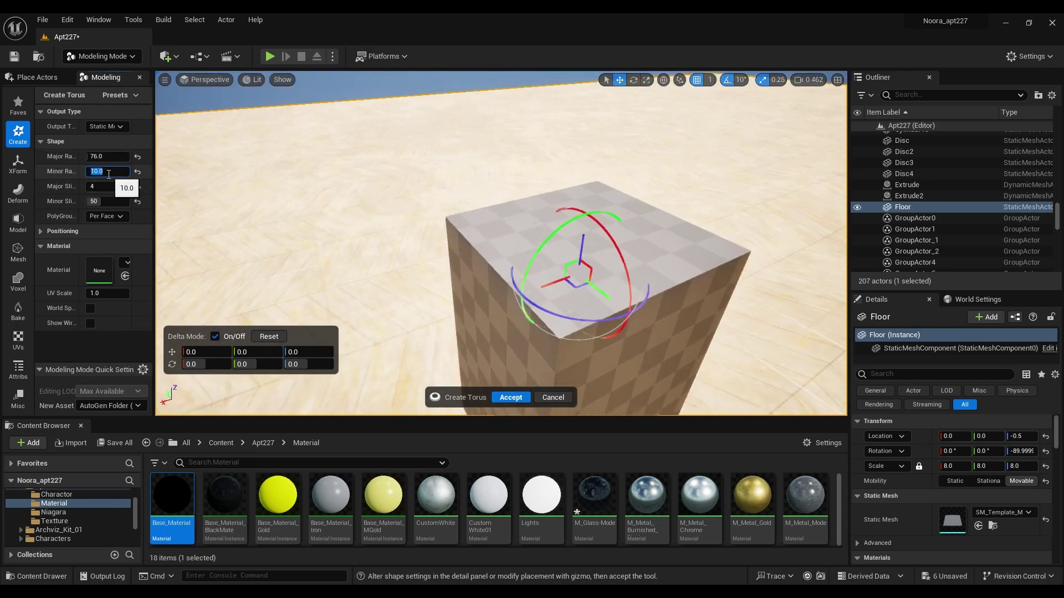
type("20")
key("Return")
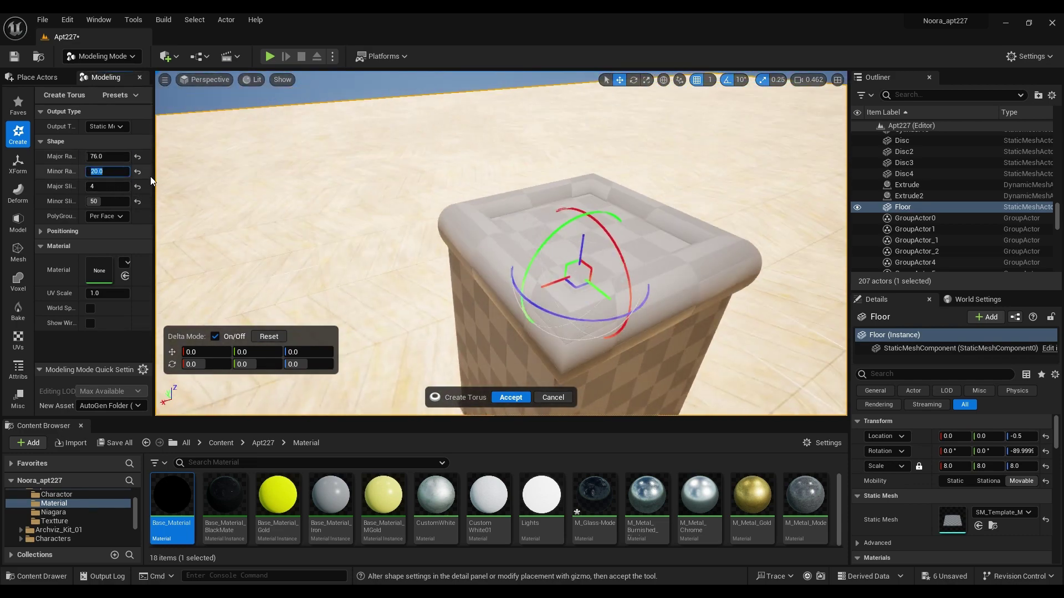
scroll(227, 201, "down", 5)
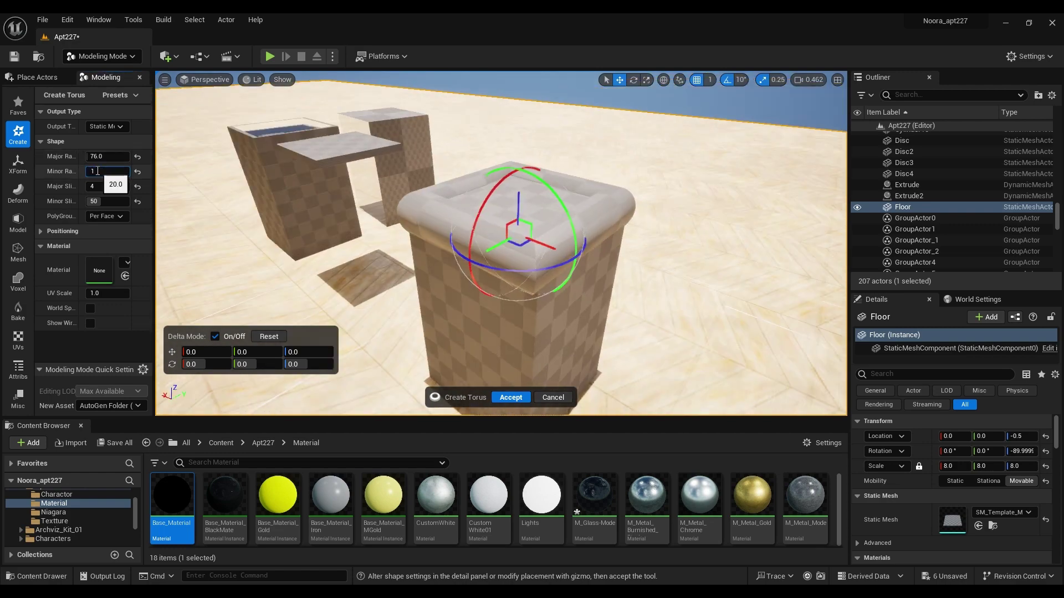
scroll(521, 185, "up", 3)
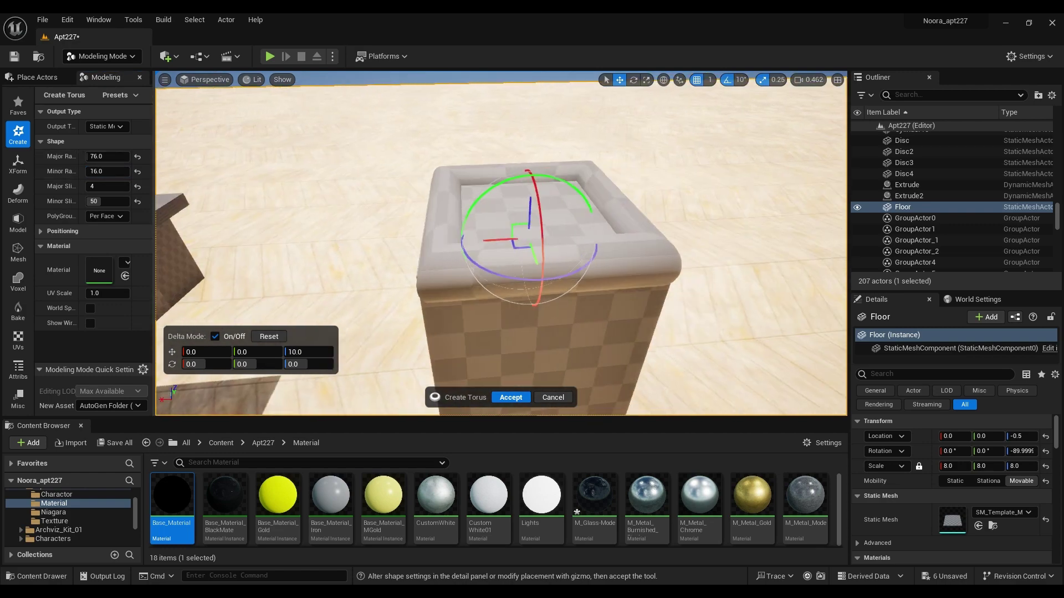
Widen the torus major radius through 77 to 80 and accept the rim.
left_click(108, 157)
type("3")
key("Return")
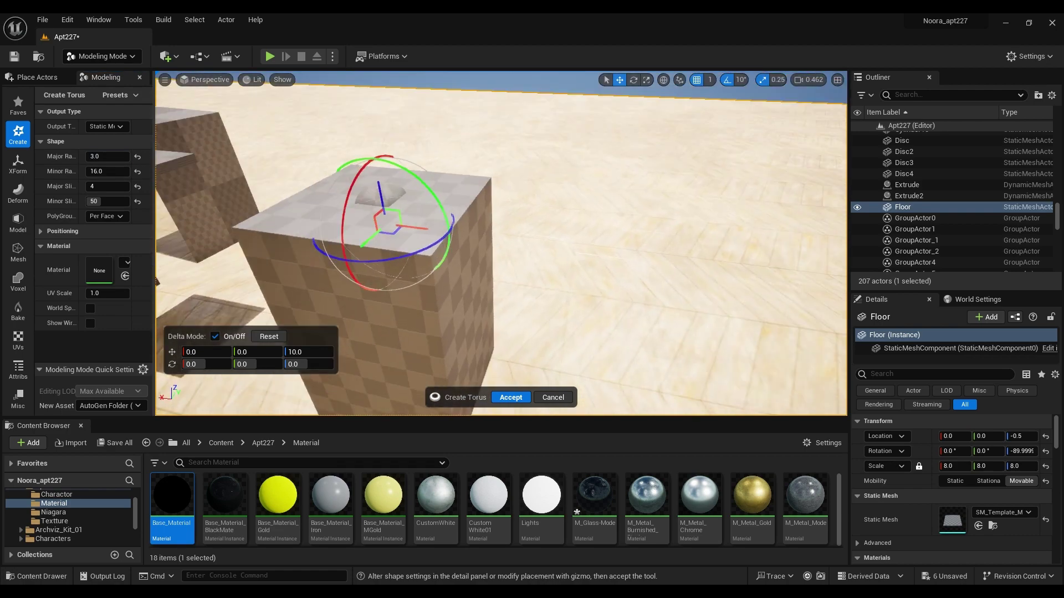
type("77")
key("Return")
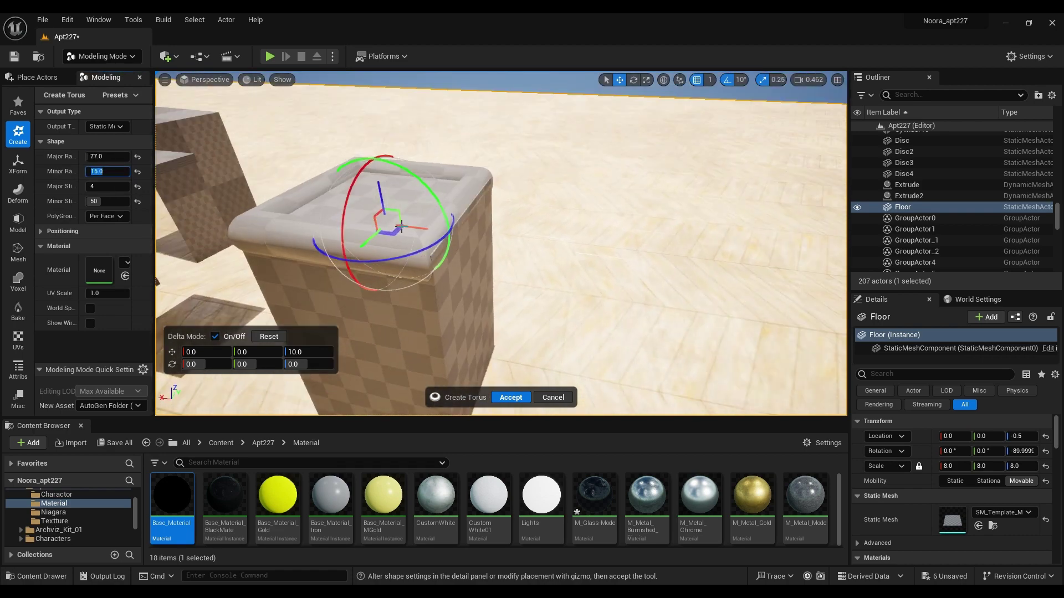
right_click_drag(401, 225, 455, 260)
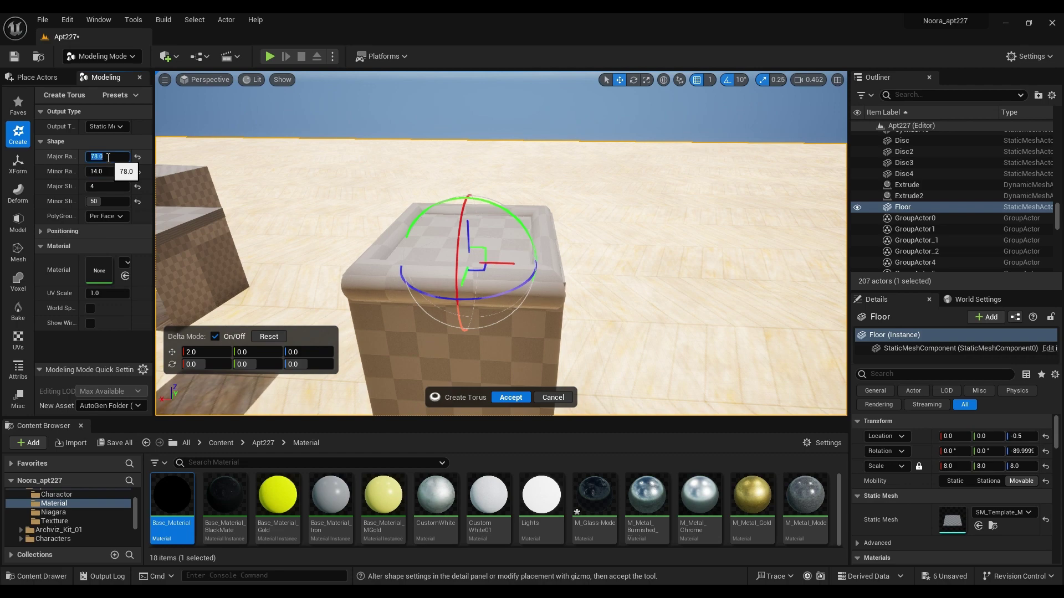
left_click(108, 158)
type("80")
right_click_drag(454, 260, 479, 247)
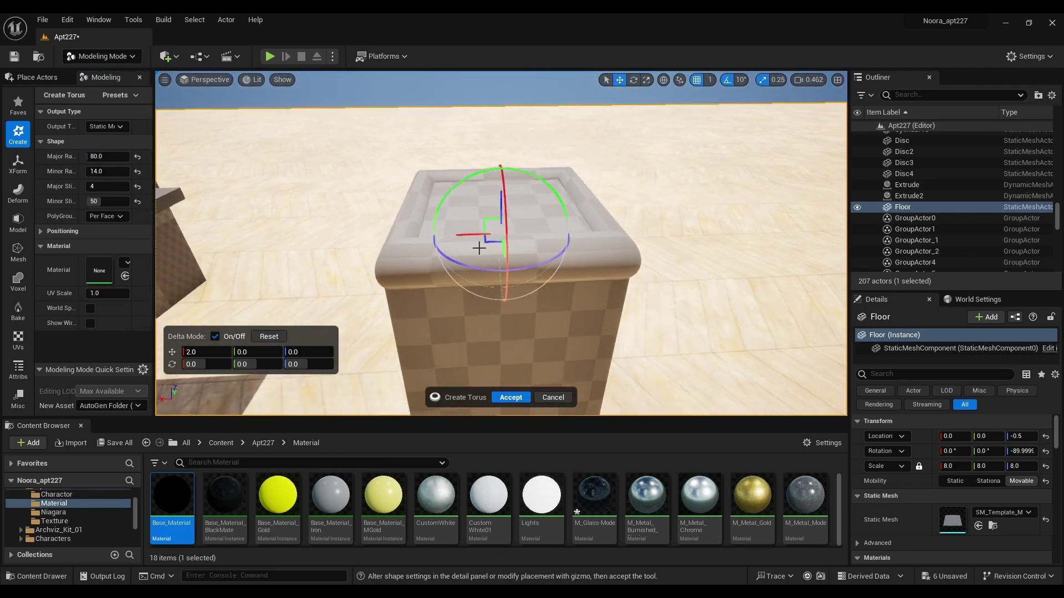
left_click(511, 398)
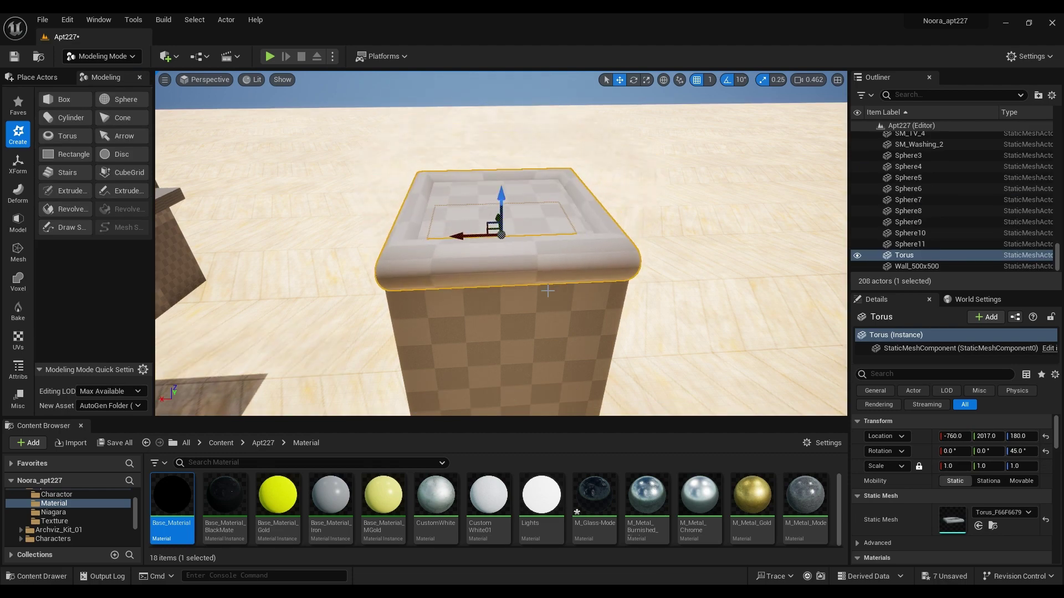
Duplicate the torus above the box and unlock its proportional scaling.
right_click_drag(547, 291, 582, 281)
right_click_drag(426, 177, 502, 188)
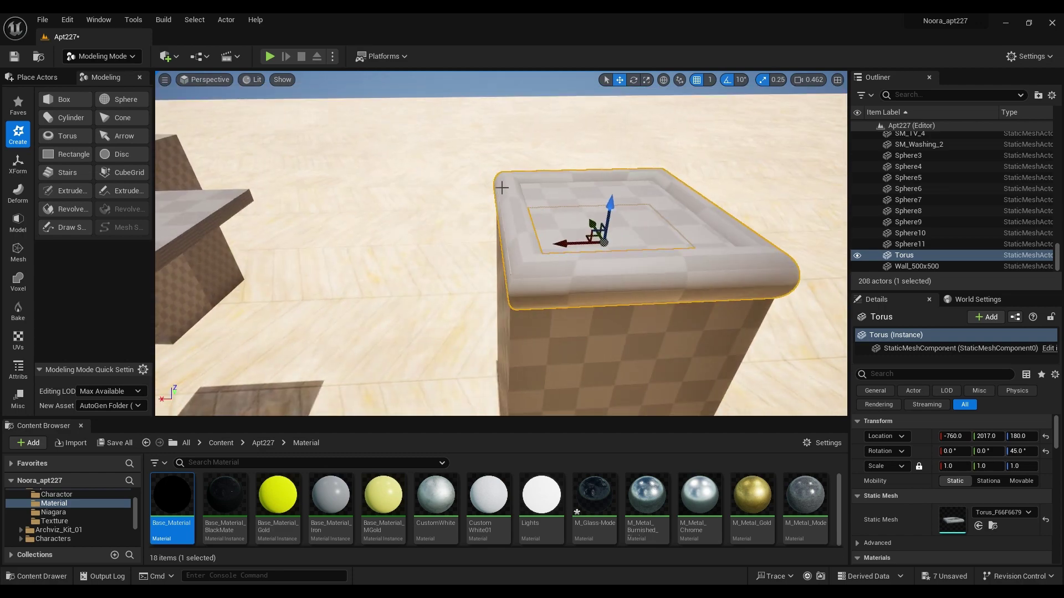
right_click_drag(597, 222, 549, 222)
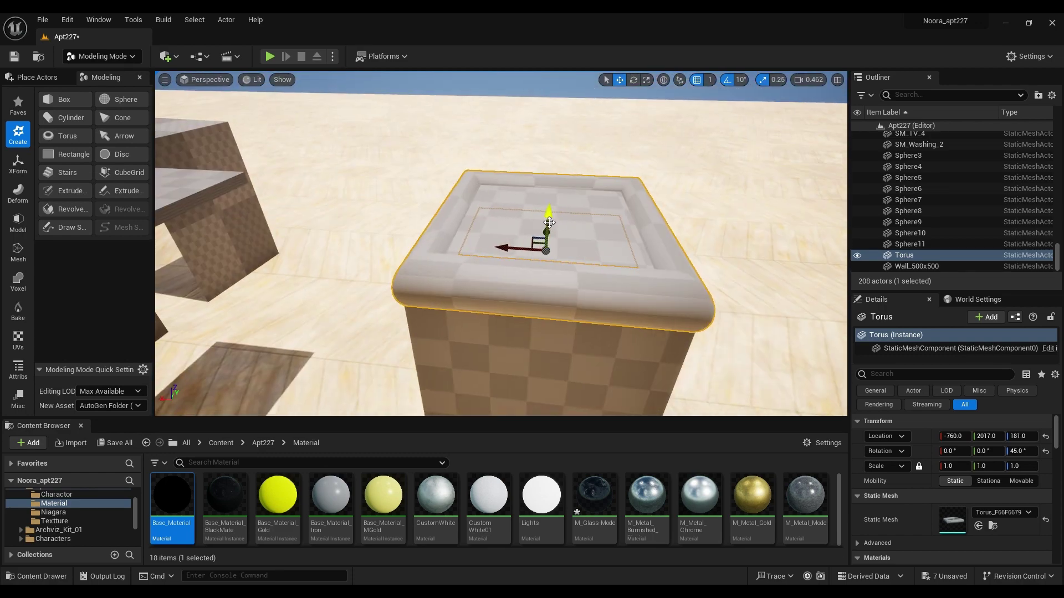
right_click_drag(531, 353, 530, 353)
key("ctrl+d")
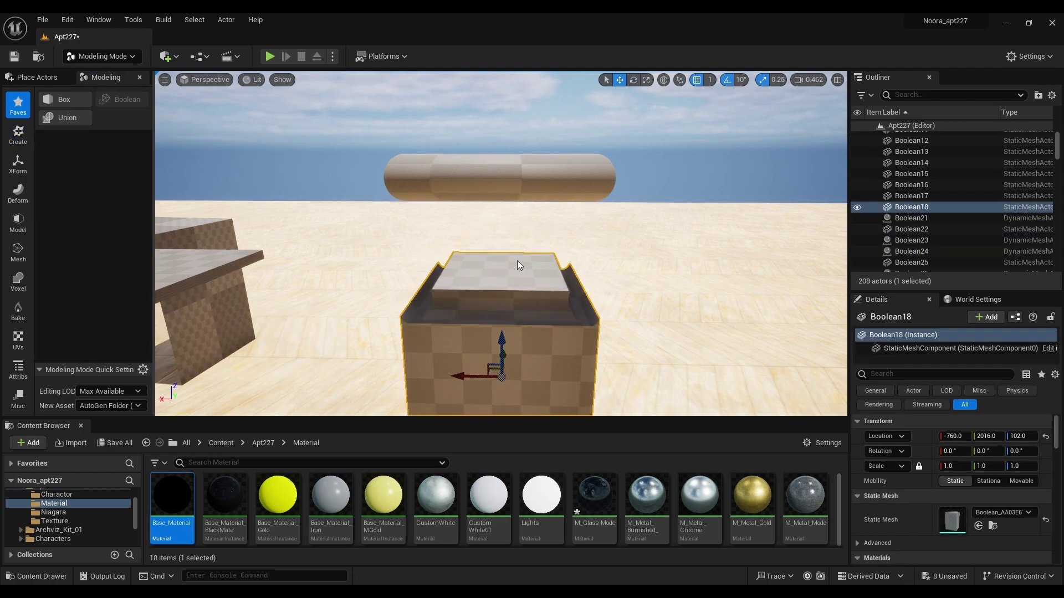
left_click(498, 166)
right_click_drag(501, 277, 501, 244)
left_click(919, 466)
left_click_drag(484, 261, 485, 111, "alt")
Lower the torus onto the box top and inspect the merged box Boolean18.
left_click(492, 255)
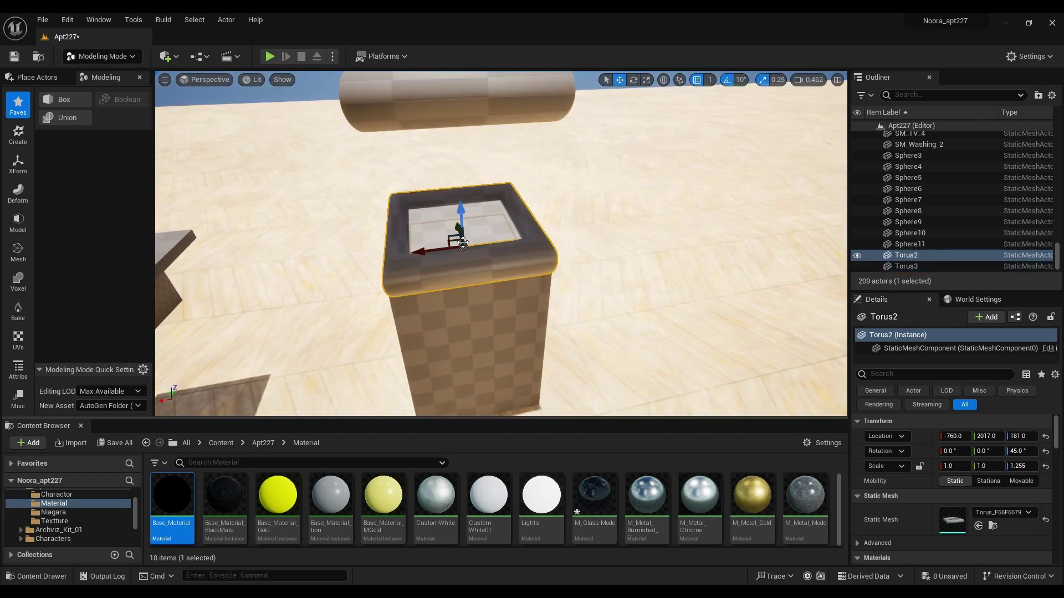
right_click_drag(501, 243, 500, 244)
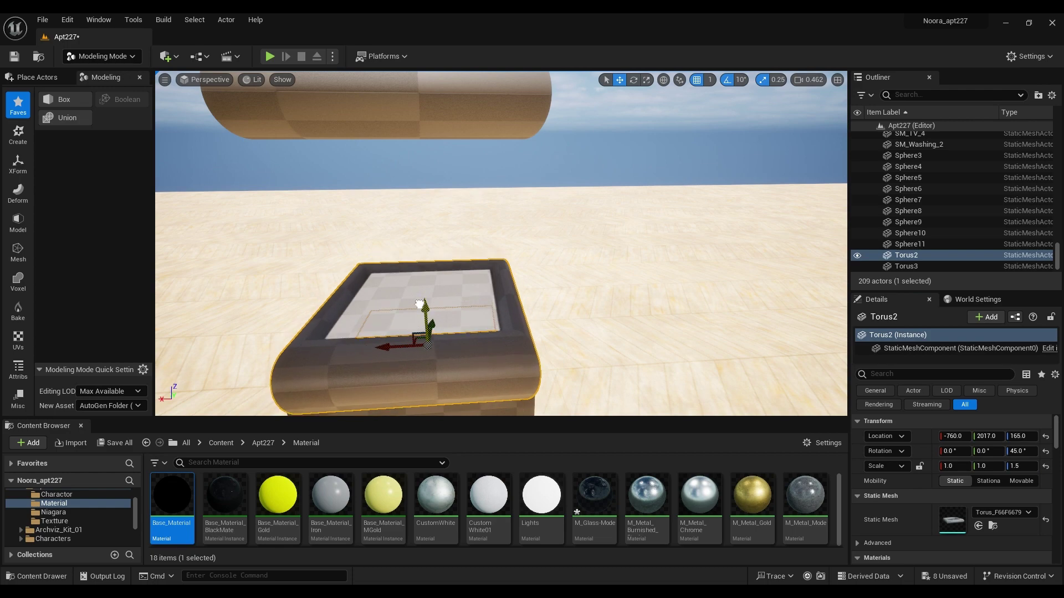
right_click_drag(419, 304, 419, 303)
right_click_drag(530, 368, 477, 361)
left_click(529, 282)
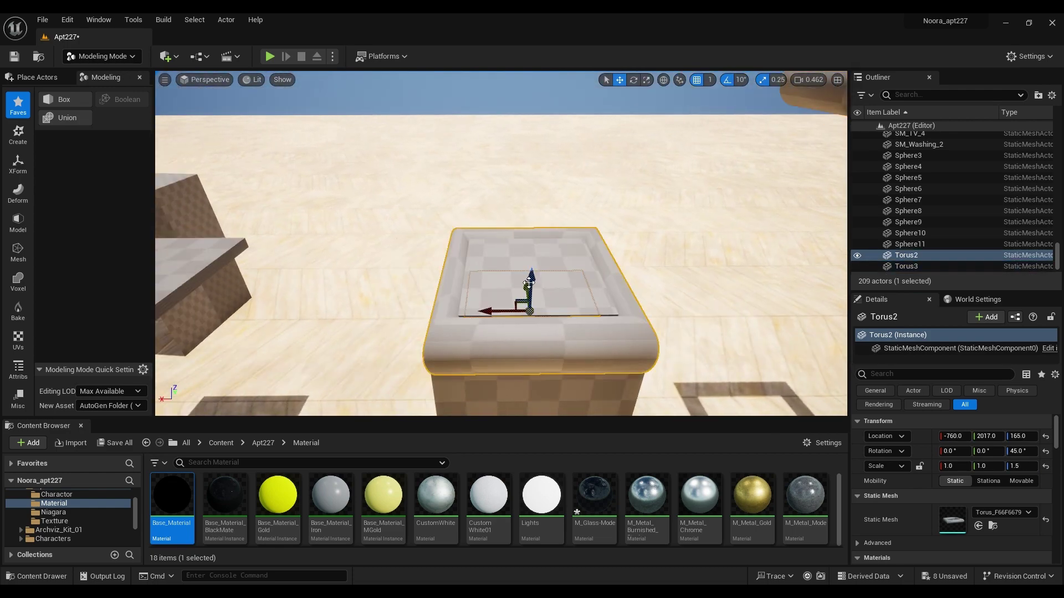
right_click_drag(538, 289, 538, 289)
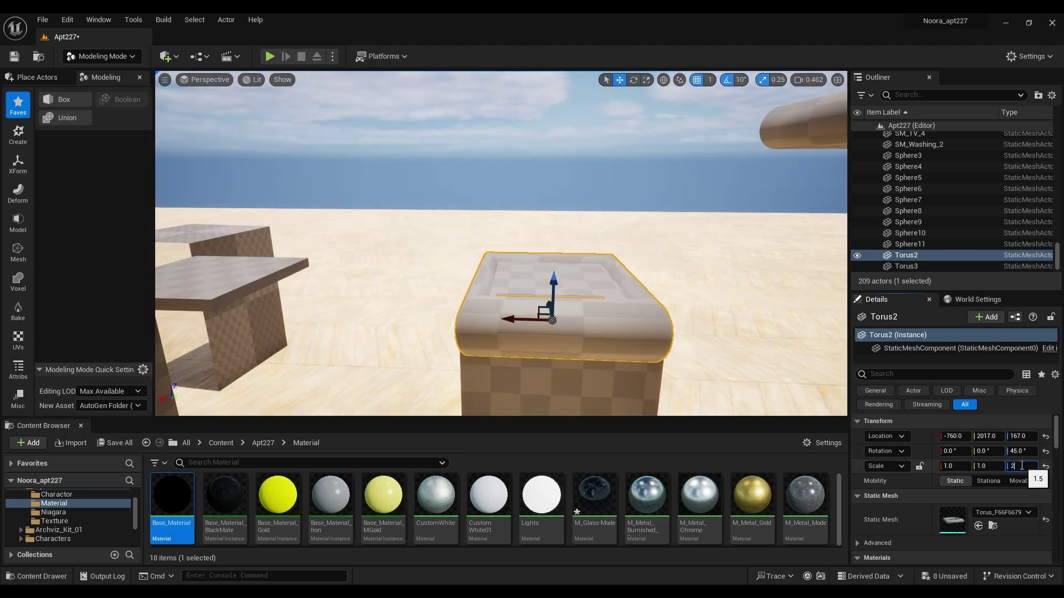
right_click_drag(540, 298, 539, 298)
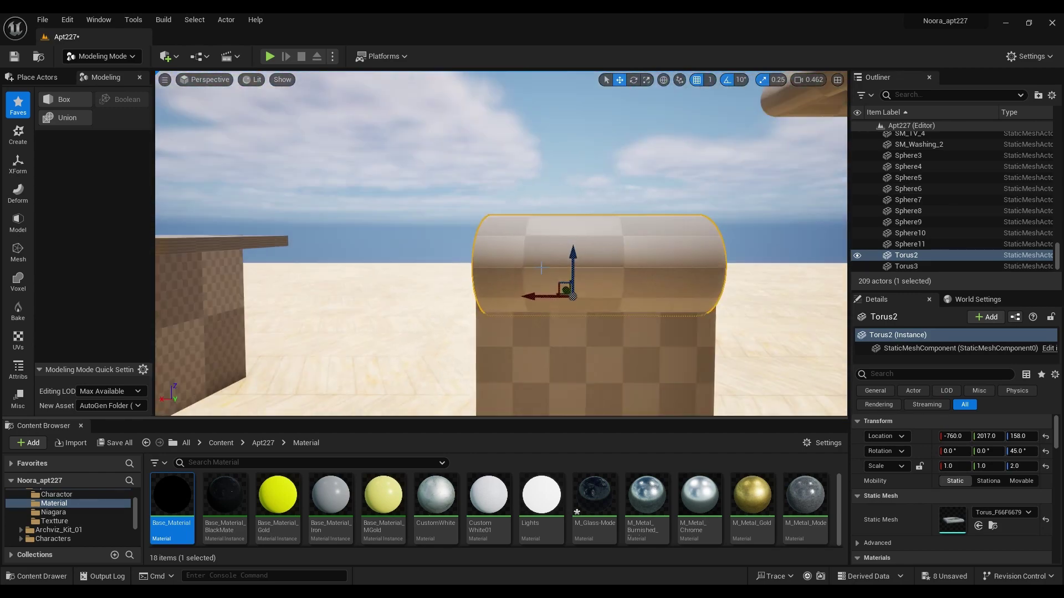
right_click_drag(563, 255, 562, 255)
right_click_drag(370, 247, 370, 247)
left_click(370, 247)
right_click_drag(411, 317, 411, 317)
Alt-drag thin top plate Box76 into copy Box77 and move it to X -900.
left_click(479, 213)
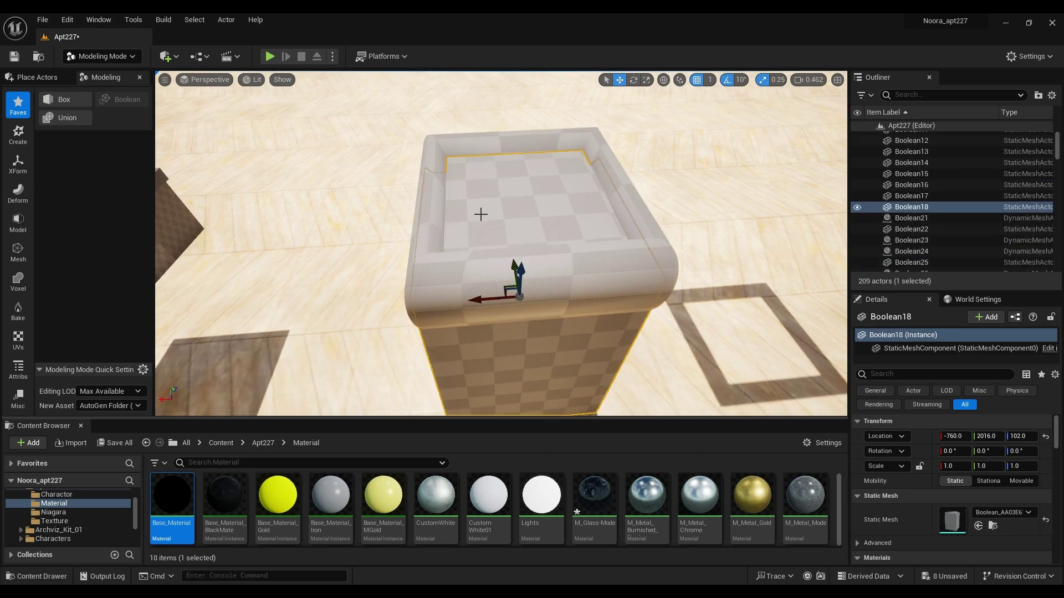
right_click_drag(541, 214, 395, 181)
left_click_drag(395, 182, 575, 306, "alt")
key("f")
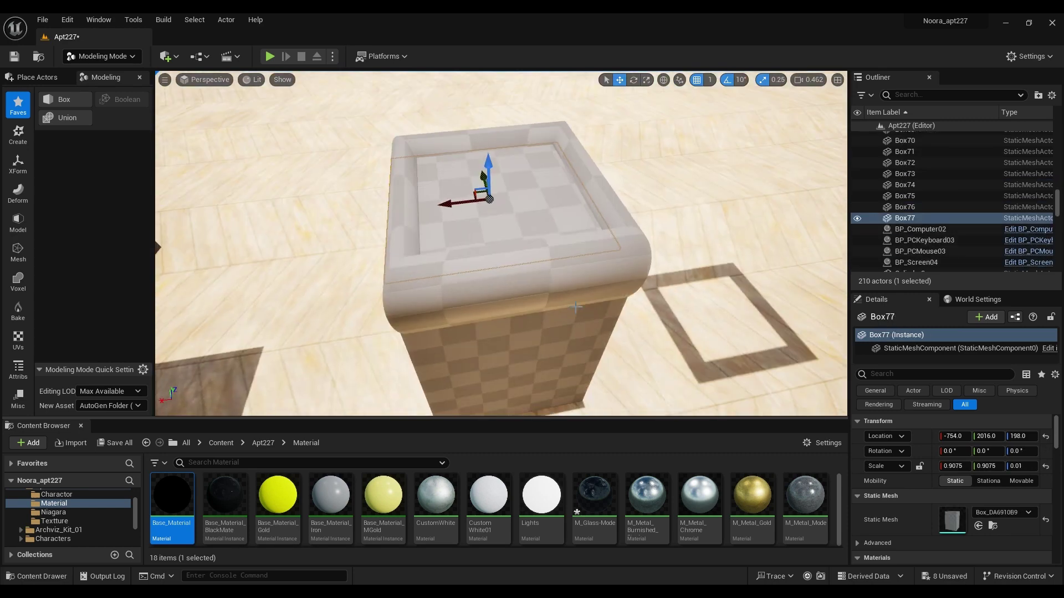
left_click_drag(467, 195, 458, 196)
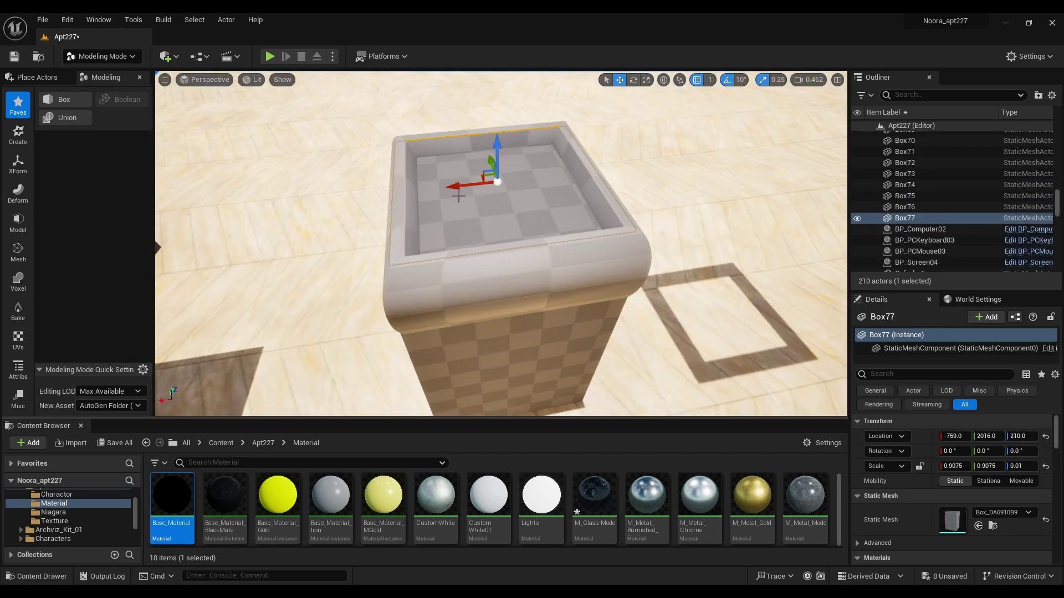
right_click_drag(476, 226, 510, 197)
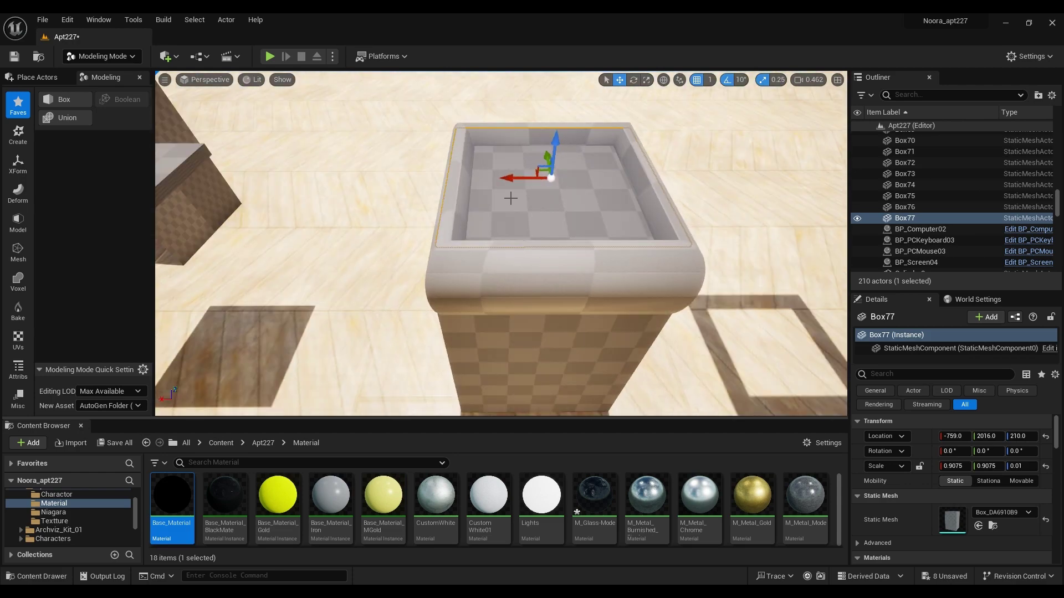
left_click_drag(510, 177, 764, 177)
Create a torus ring with major radius 15, minor radius 1 and 50 slices.
left_click(18, 136)
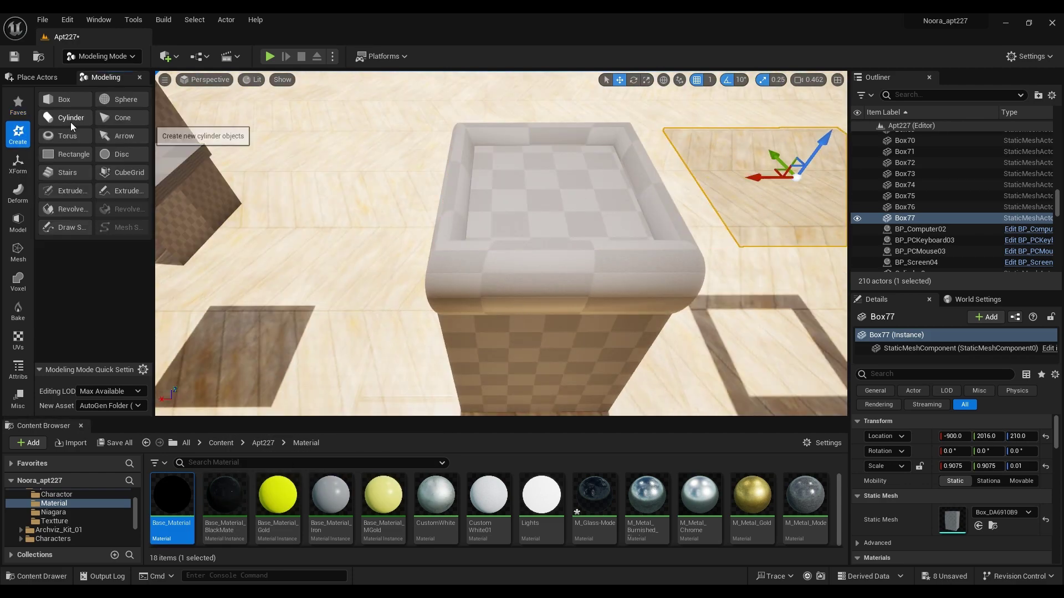
left_click(64, 136)
type("10")
left_click(106, 171)
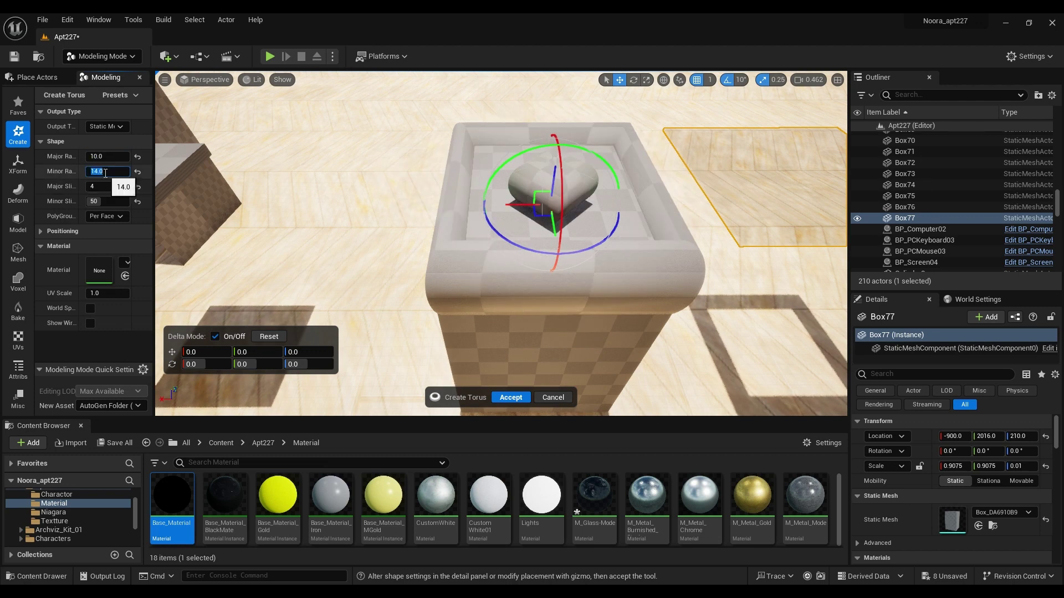
mouse_move(91, 155)
left_mouse_down()
mouse_move(111, 155)
mouse_move(83, 155)
left_mouse_up()
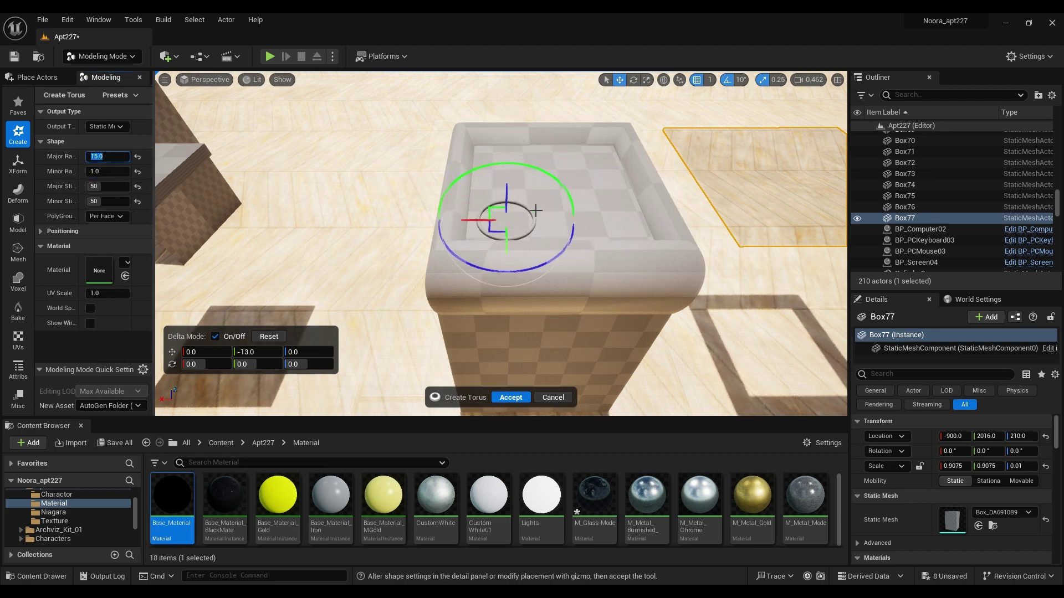
scroll(499, 233, "up", 3)
left_click_drag(493, 197, 521, 196)
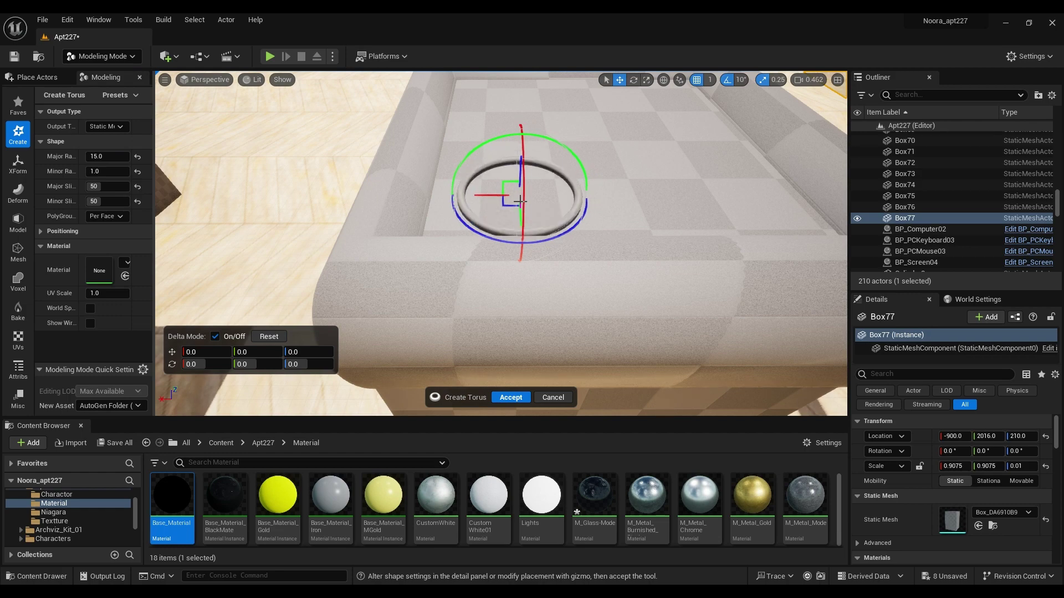
right_click_drag(520, 201, 515, 172)
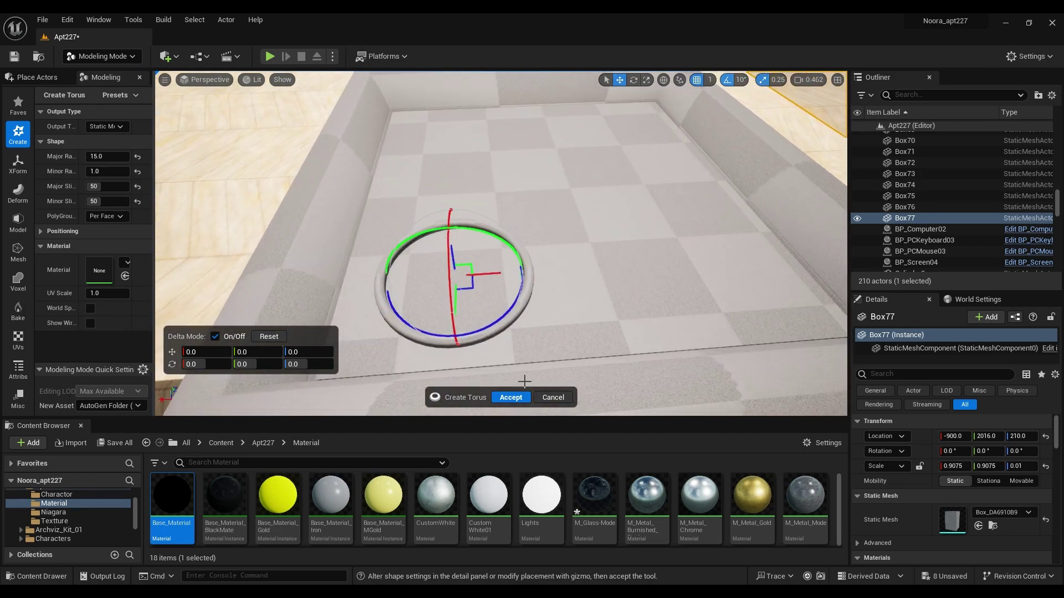
left_click(508, 397)
Copy the ring to the other burner positions and begin editing its scale.
left_click_drag(424, 271, 668, 233, "alt")
left_click(919, 466)
left_click(960, 467)
Alt-drag smaller ring copies into all four burners, undoing an accidental scale.
left_click_drag(584, 123, 452, 247, "alt")
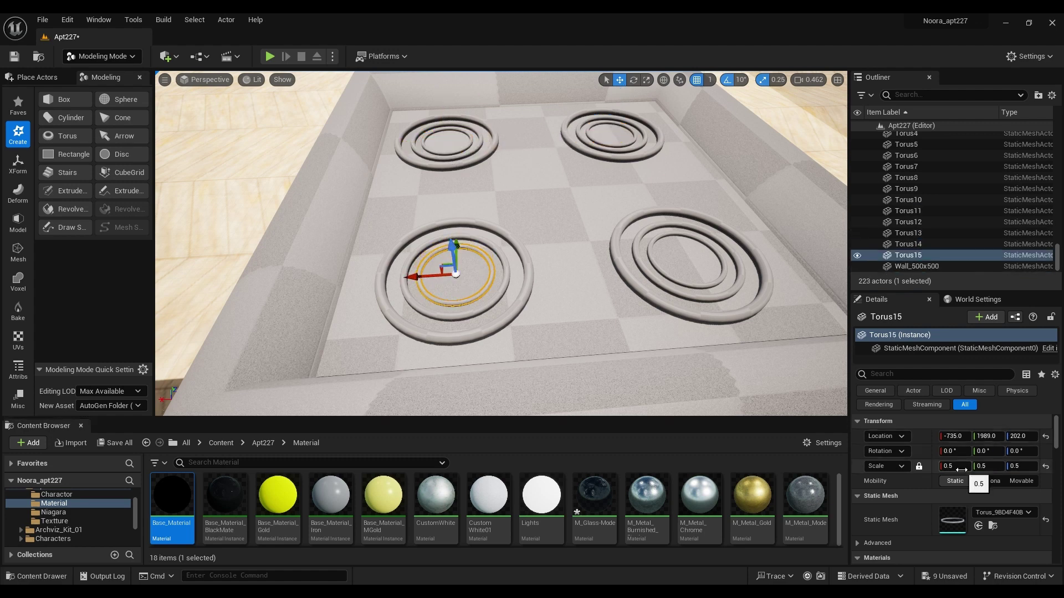
left_click_drag(456, 273, 409, 142, "alt")
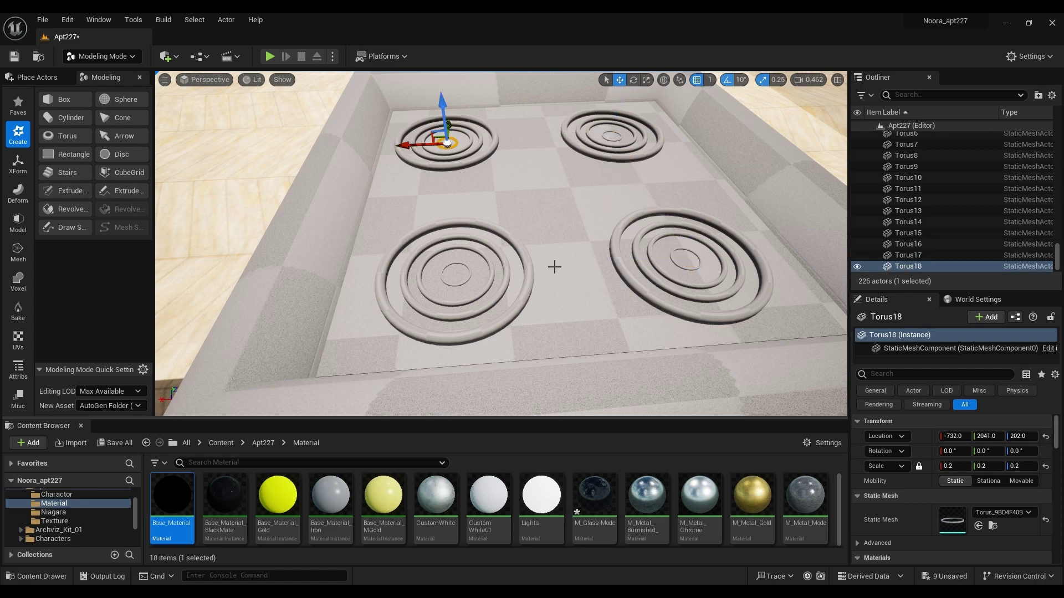
left_click(615, 262)
left_click(634, 260, "ctrl")
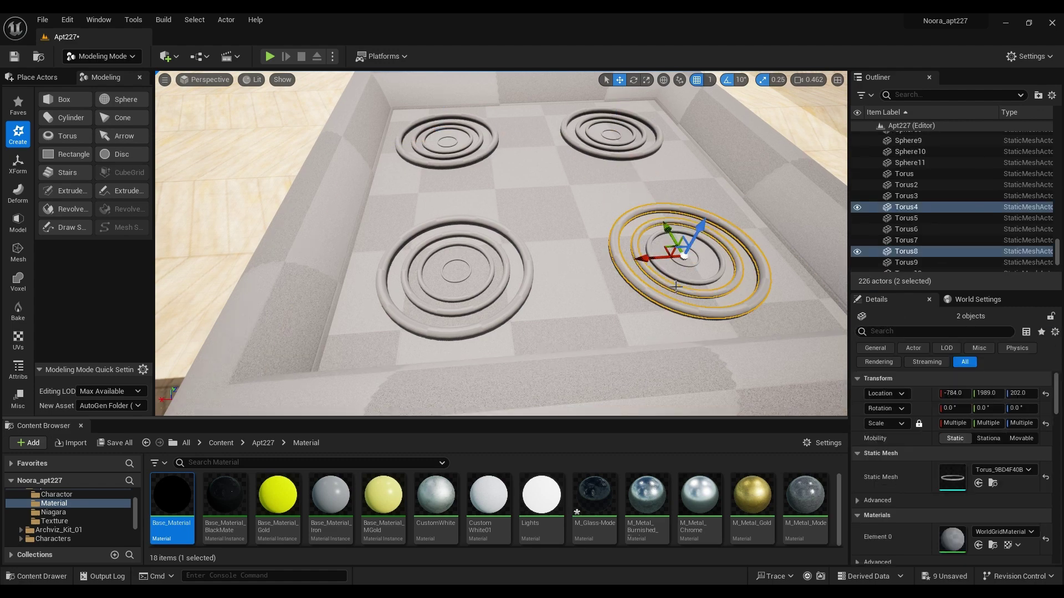
left_click(688, 264, "ctrl")
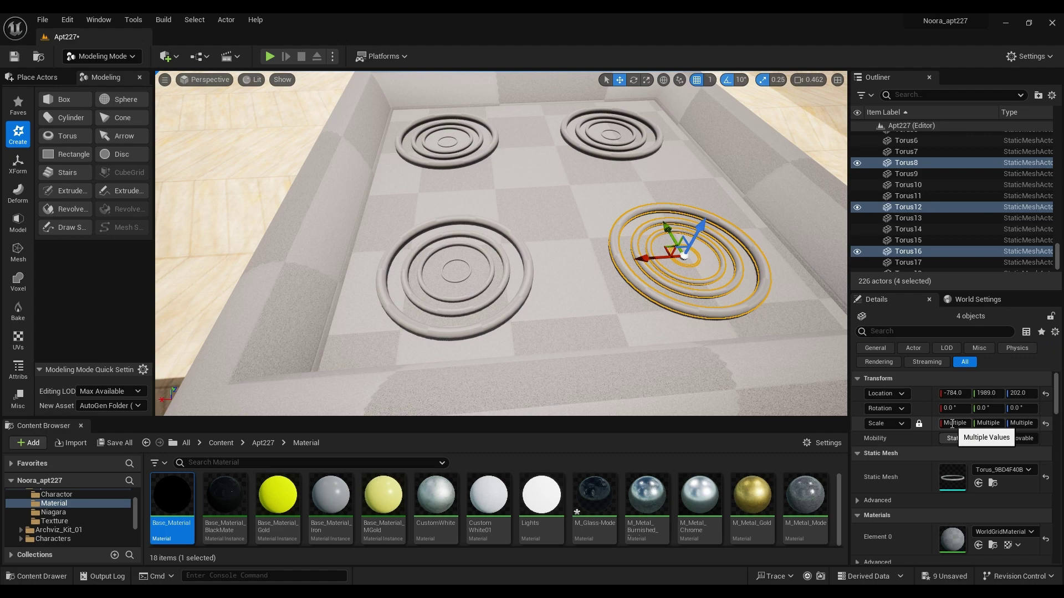
key("r")
key("ctrl+z")
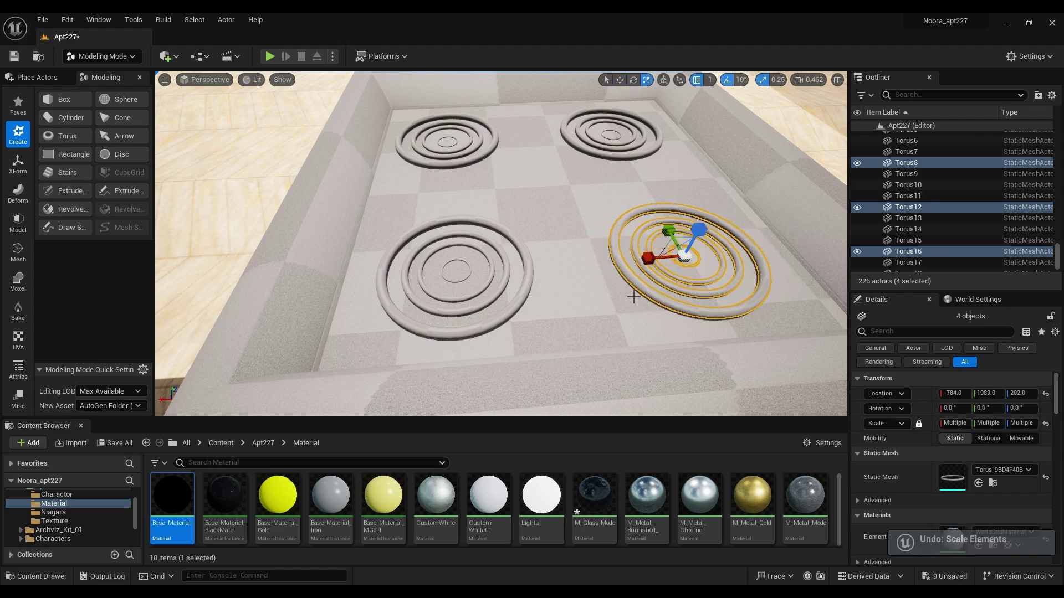
key("Escape")
Ctrl-select every ring across the four burner coils.
left_click(633, 297)
scroll(546, 325, "down", 6)
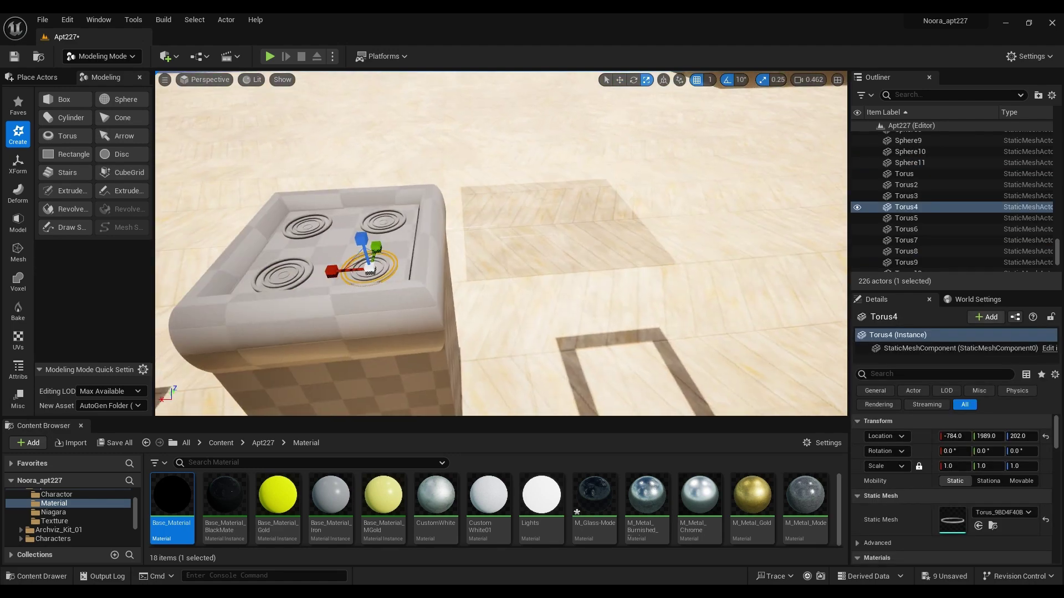
key("f")
left_click(482, 307, "ctrl")
left_click(601, 304, "ctrl")
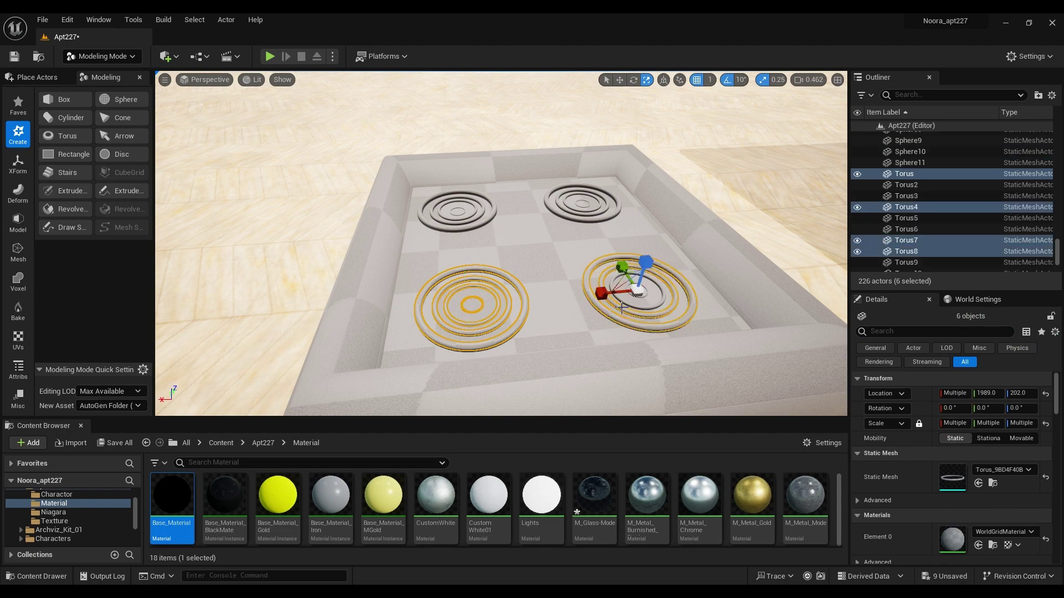
left_click(567, 208, "ctrl")
left_click(464, 207, "ctrl")
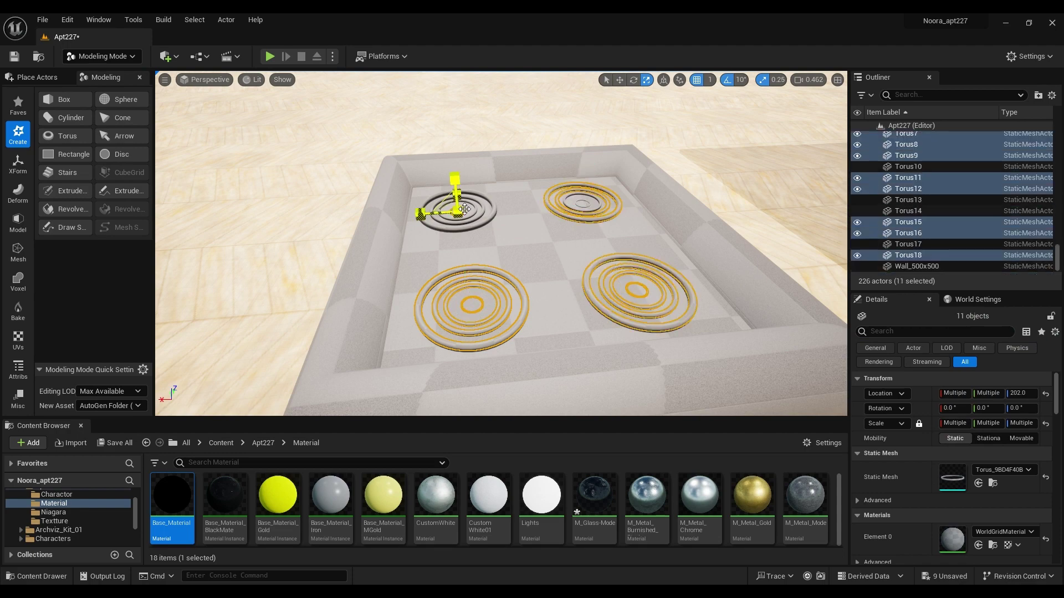
left_click(457, 221, "ctrl")
right_click_drag(588, 204, 605, 266)
left_click(515, 282, "ctrl")
Group the selected burner rings and assign them the black Base_Material.
key("f")
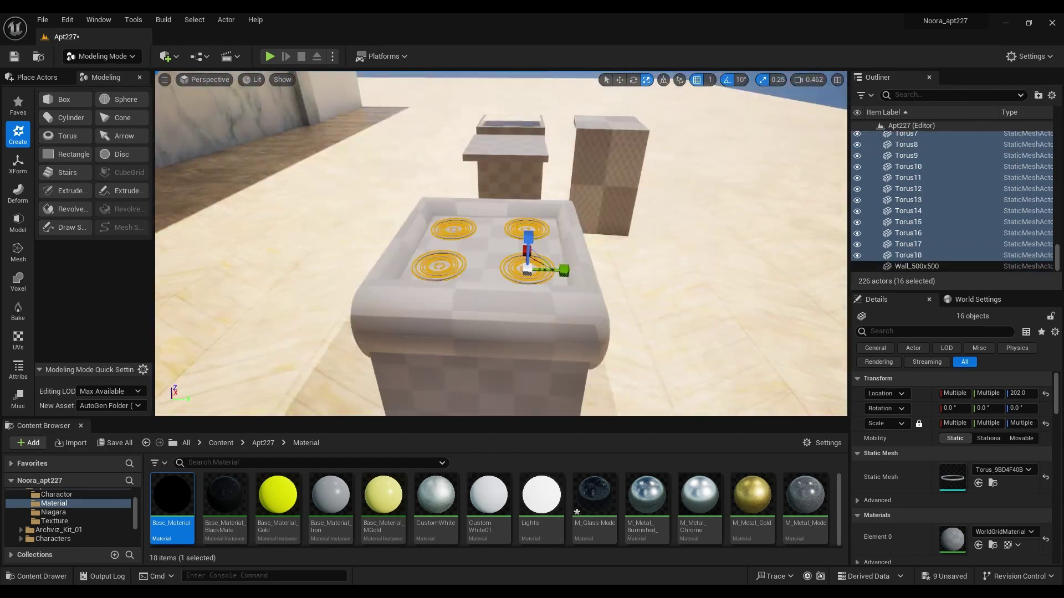
right_click(950, 204)
left_click(931, 440)
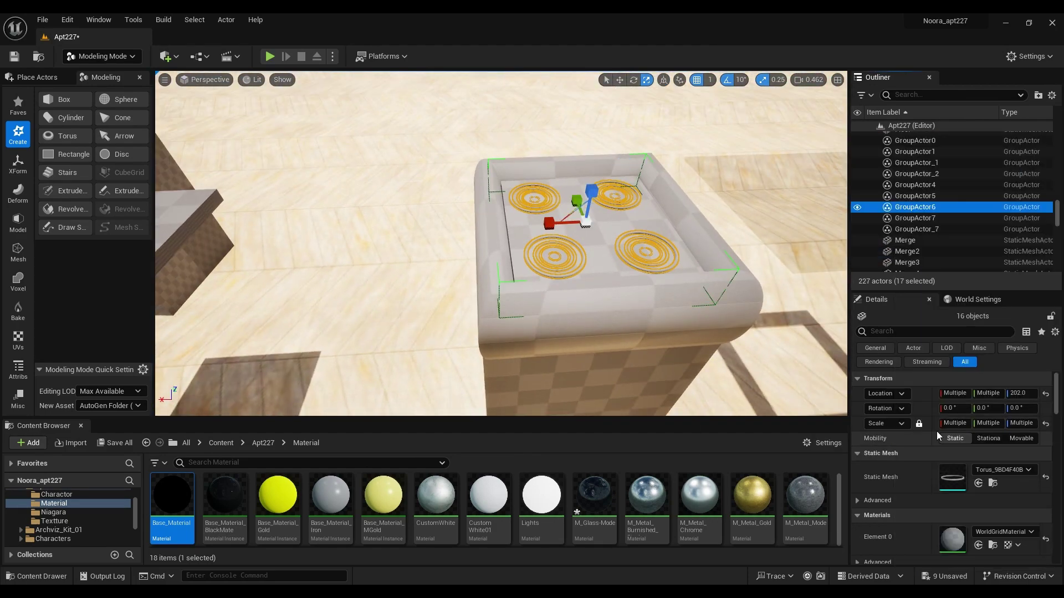
scroll(1000, 482, "down", 2)
left_click(1004, 479)
key("Escape")
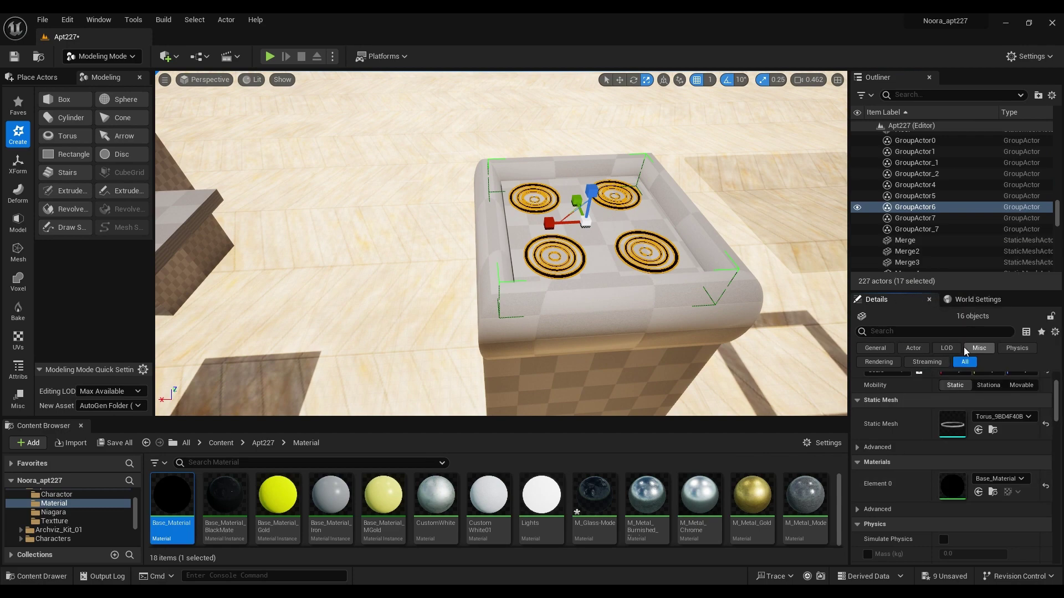
Scale the inner top plate Box77 to 0.8.
left_click(559, 166)
key("w")
key("f")
scroll(932, 474, "up", 2)
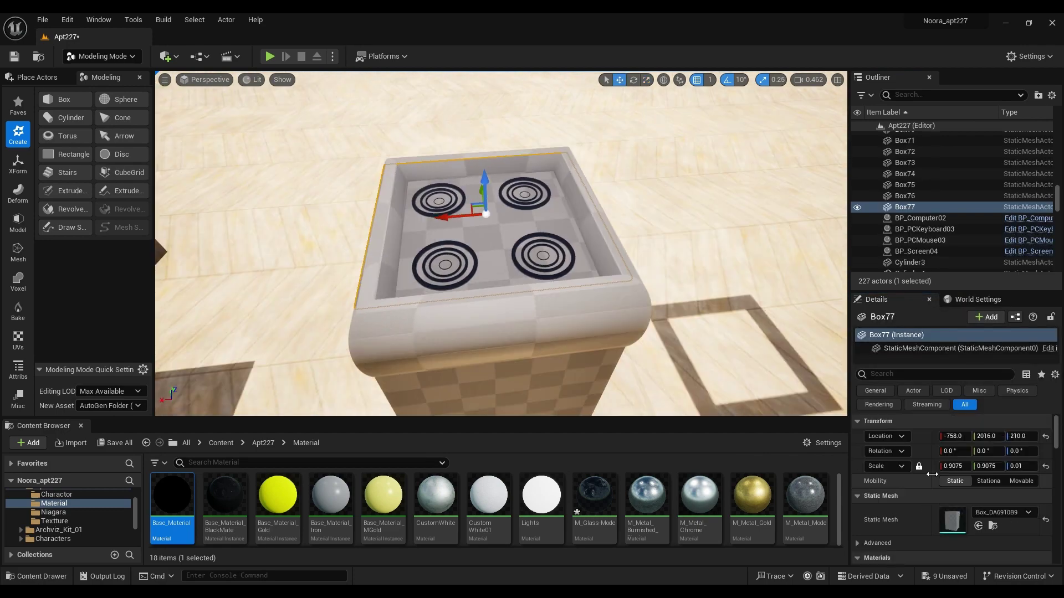
type("0.8")
key("Return")
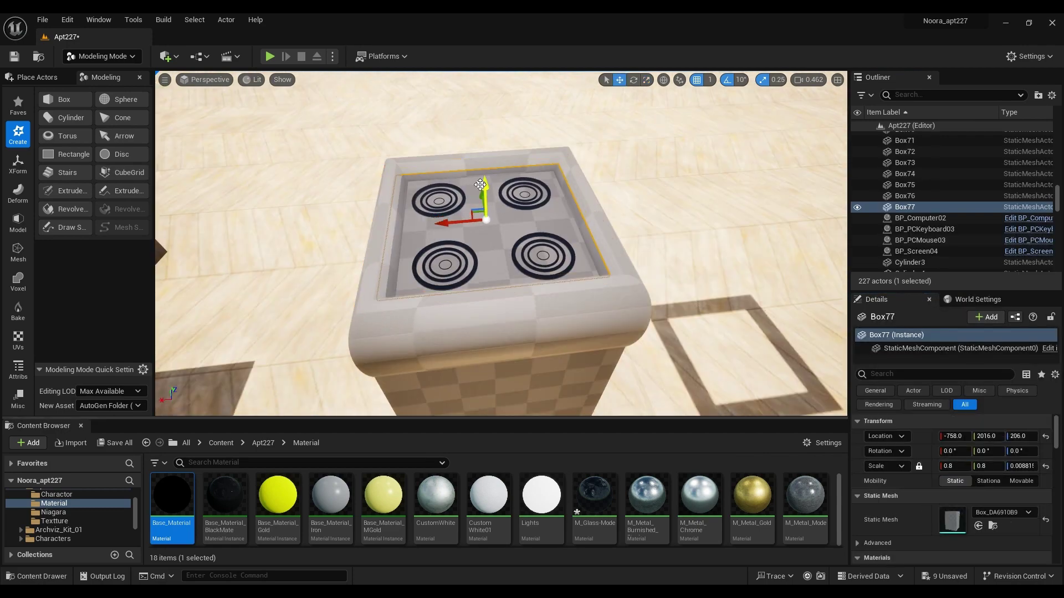
key("f")
Duplicate the hollow box Boolean18 beside the original as Boolean19.
right_click_drag(499, 244, 498, 244)
right_click_drag(743, 359, 743, 358)
scroll(461, 247, "up", 5)
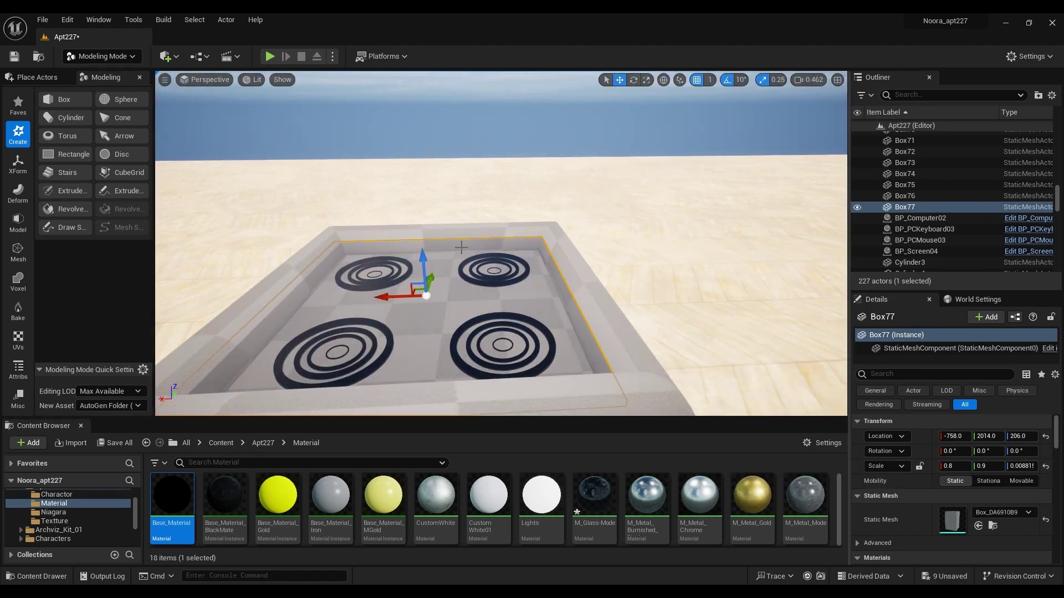
right_click_drag(461, 248, 412, 221)
left_click(793, 260)
key("f")
left_click_drag(573, 329, 425, 365, "alt")
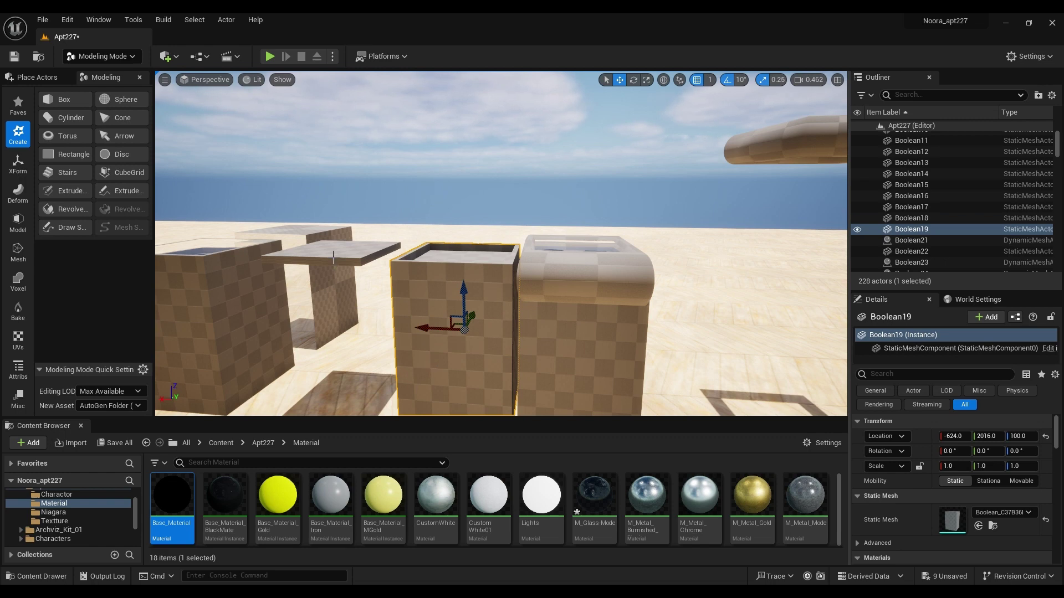
Set the thin slab Box56's Z scale to 1.
left_click(334, 257)
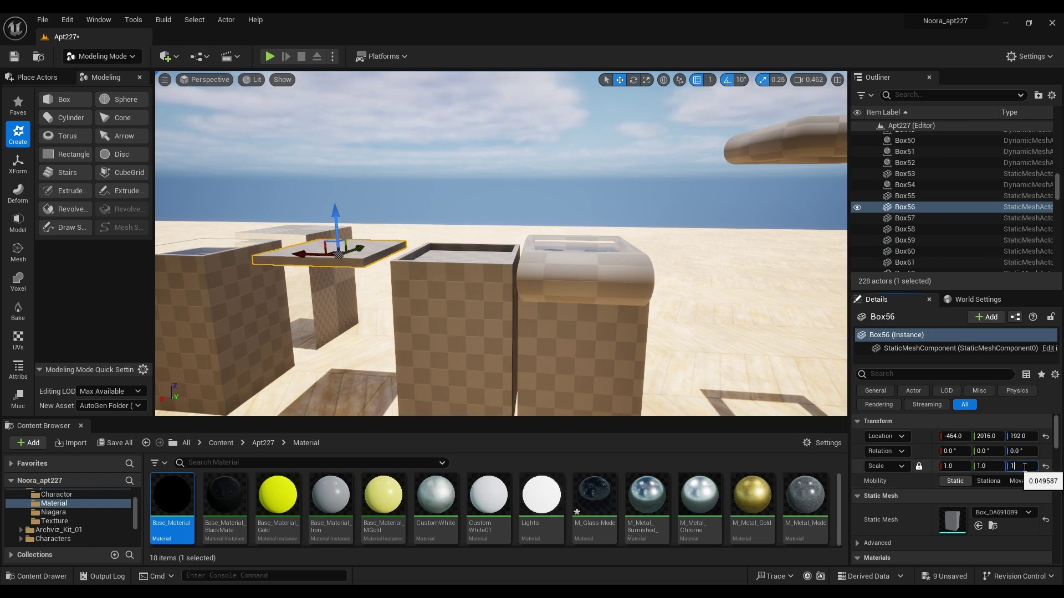
left_click(1025, 467)
type("1")
key("Return")
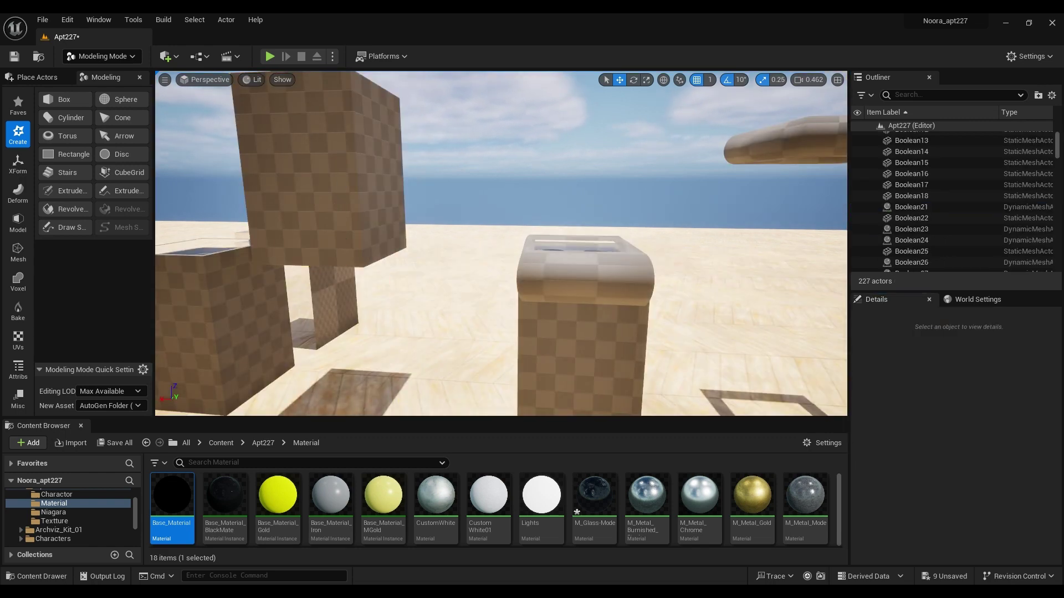
Move Box78 into the stove body and, with scale unlocked, stretch its Y scale to 1.3.
left_click(305, 373)
right_click_drag(304, 372, 636, 373)
key("ctrl+y")
key("ctrl+y")
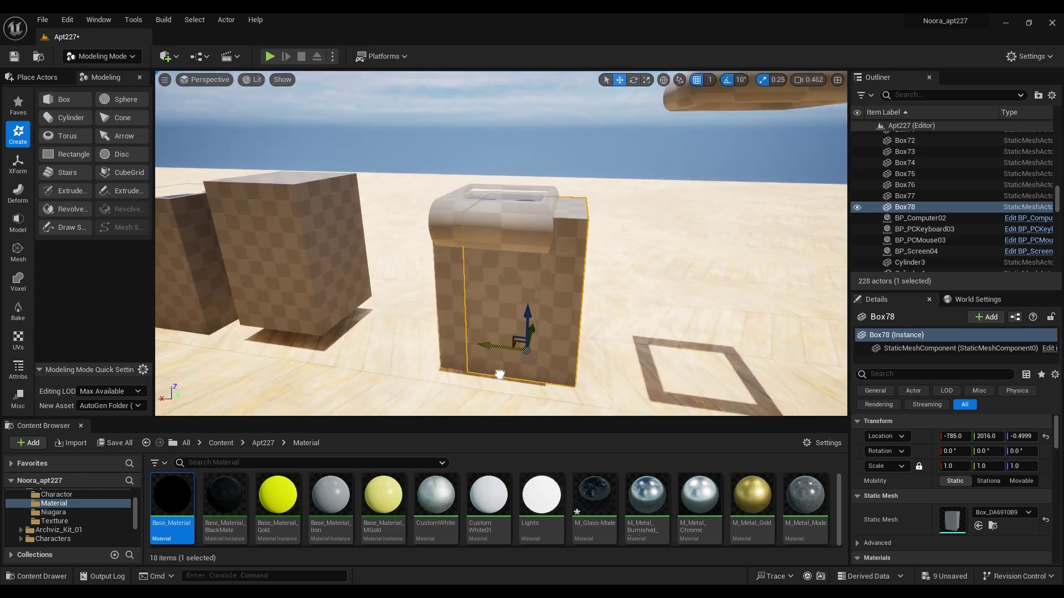
key("ctrl+z")
key("ctrl+z")
key("ctrl+y")
key("ctrl+y")
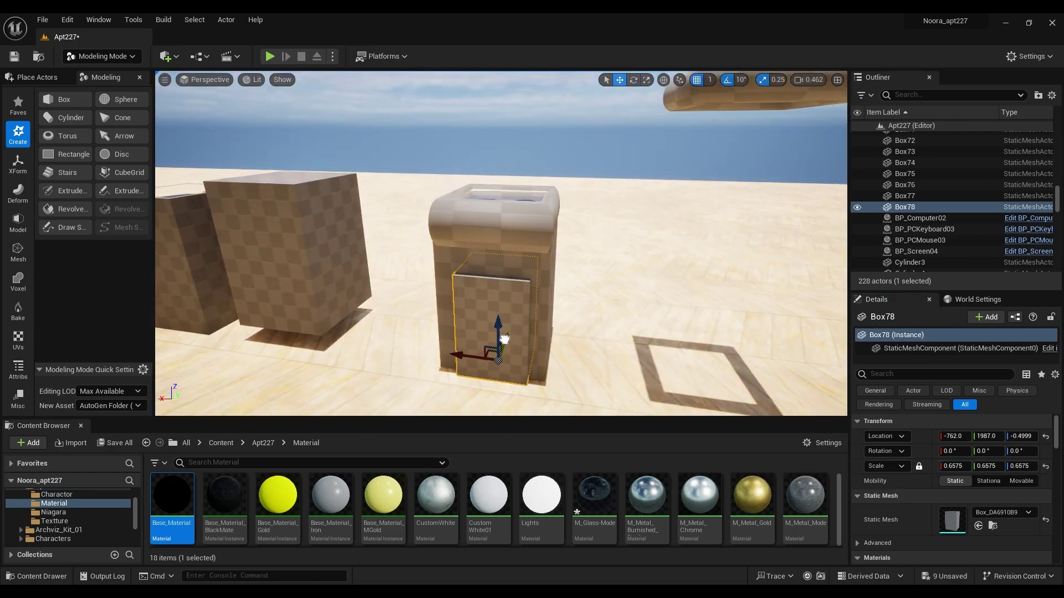
mouse_move(595, 341)
right_mouse_down()
mouse_move(532, 343)
mouse_move(595, 341)
right_mouse_up()
left_click(919, 466)
left_click_drag(982, 466, 1011, 466)
right_click_drag(554, 321, 443, 288)
Shift the front box along X to -758, then undo the last moves.
right_click(432, 266)
left_click(759, 280)
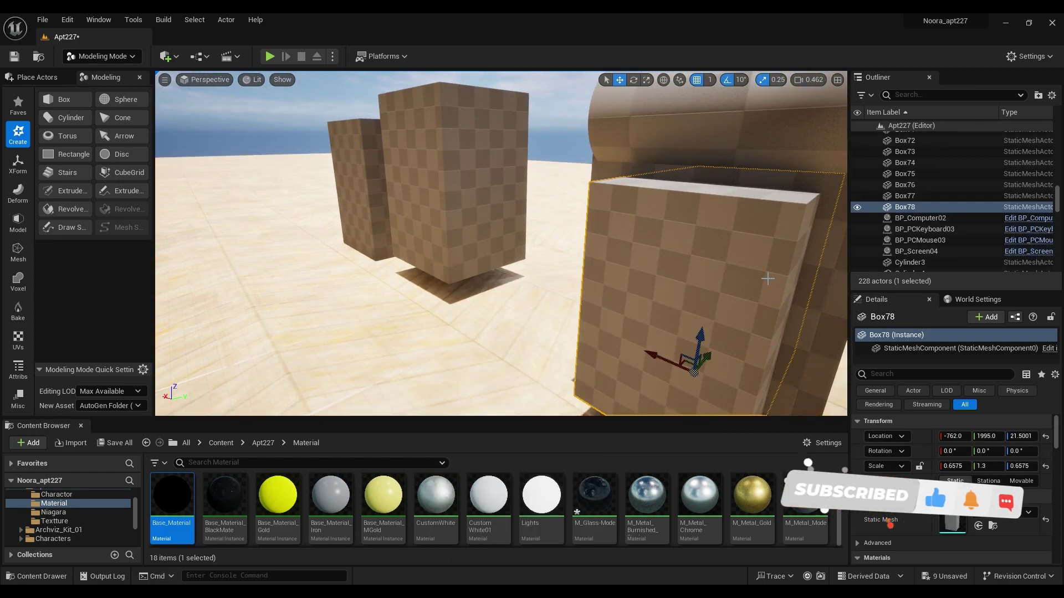
right_click_drag(757, 271, 554, 297)
left_click_drag(554, 297, 559, 298)
right_click_drag(559, 298, 610, 289)
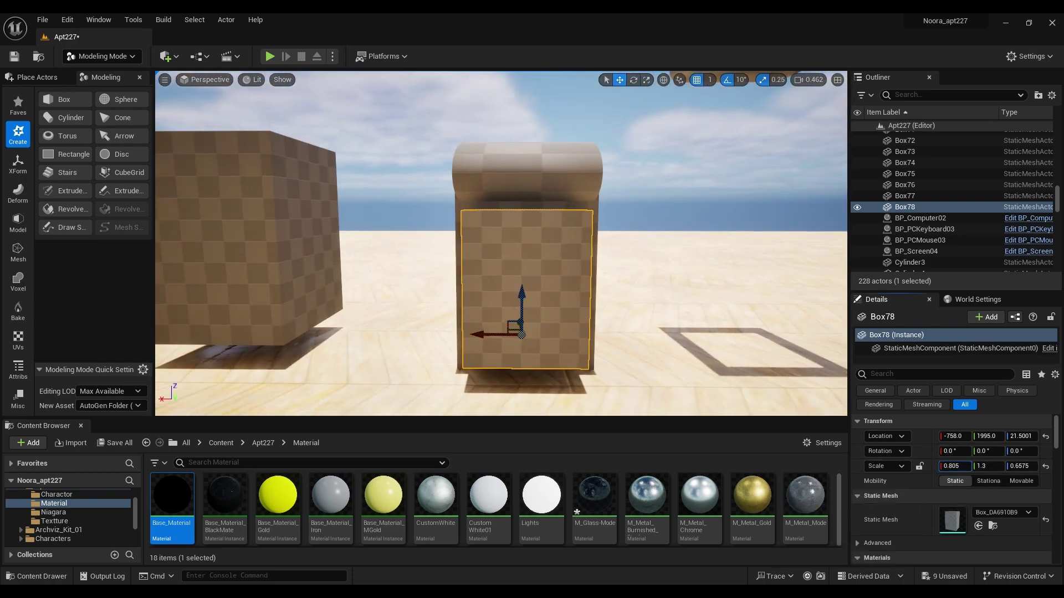
right_click_drag(659, 352, 637, 354)
key("ctrl+z")
key("ctrl+z")
key("ctrl+z")
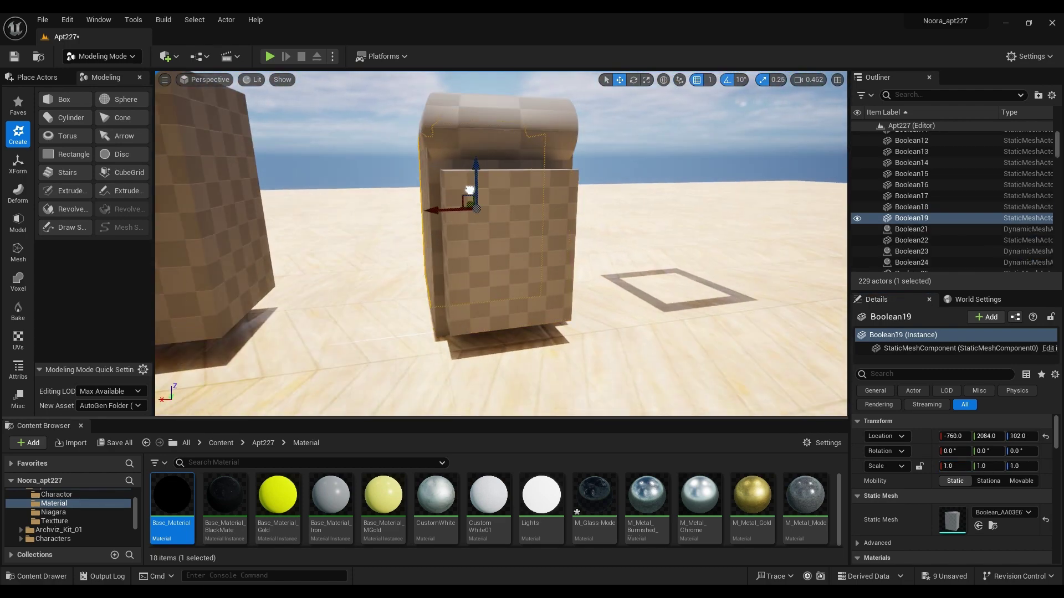
key("ctrl+z")
Cut the box out of the stove body with a Mesh Boolean Difference to form the oven opening.
left_click(449, 269, "ctrl")
left_click(18, 105)
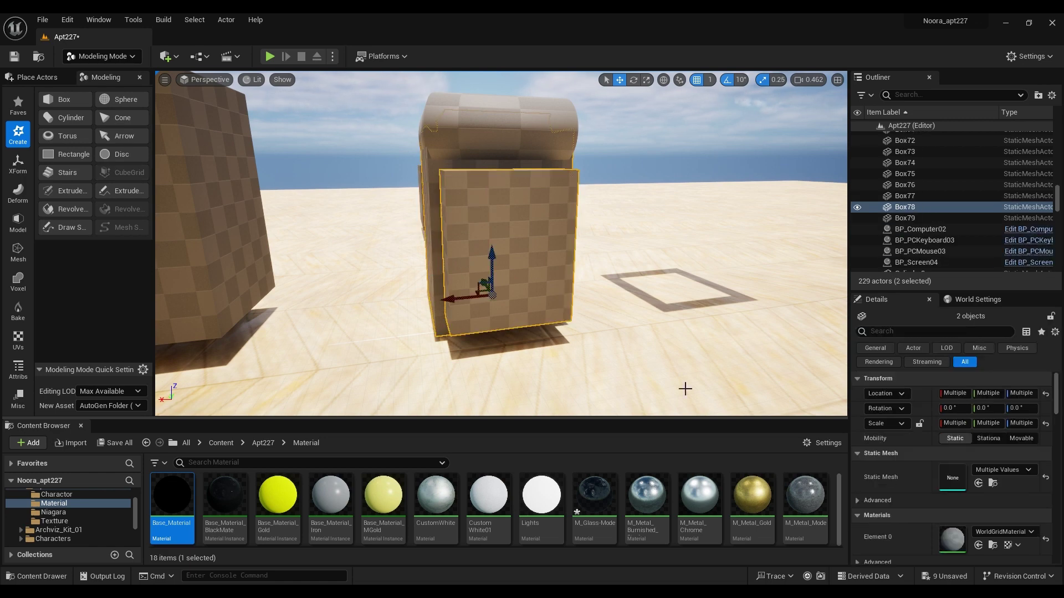
left_click(55, 116)
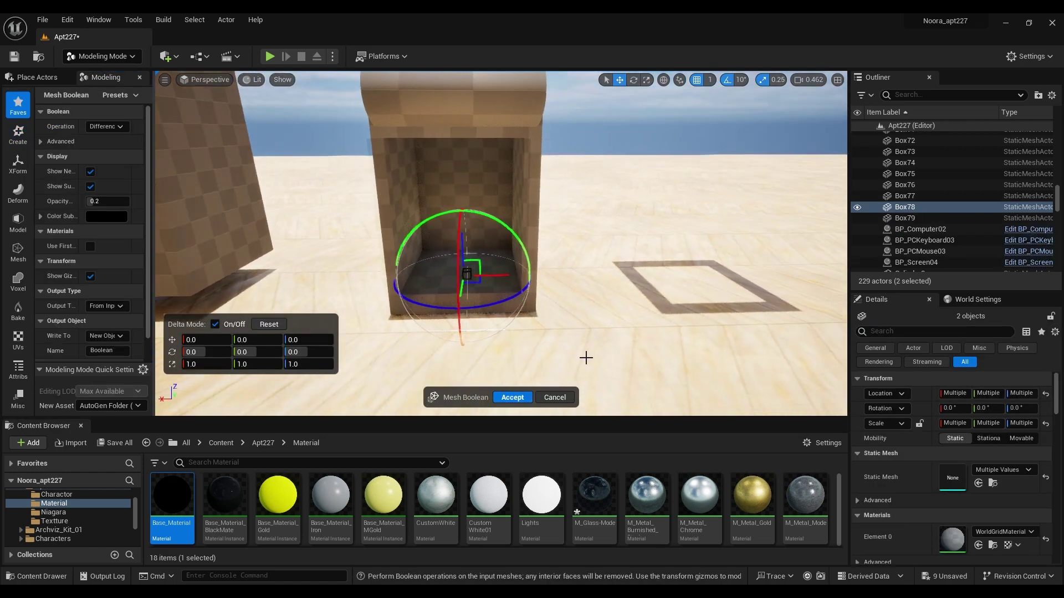
left_click(107, 125)
left_click(127, 150)
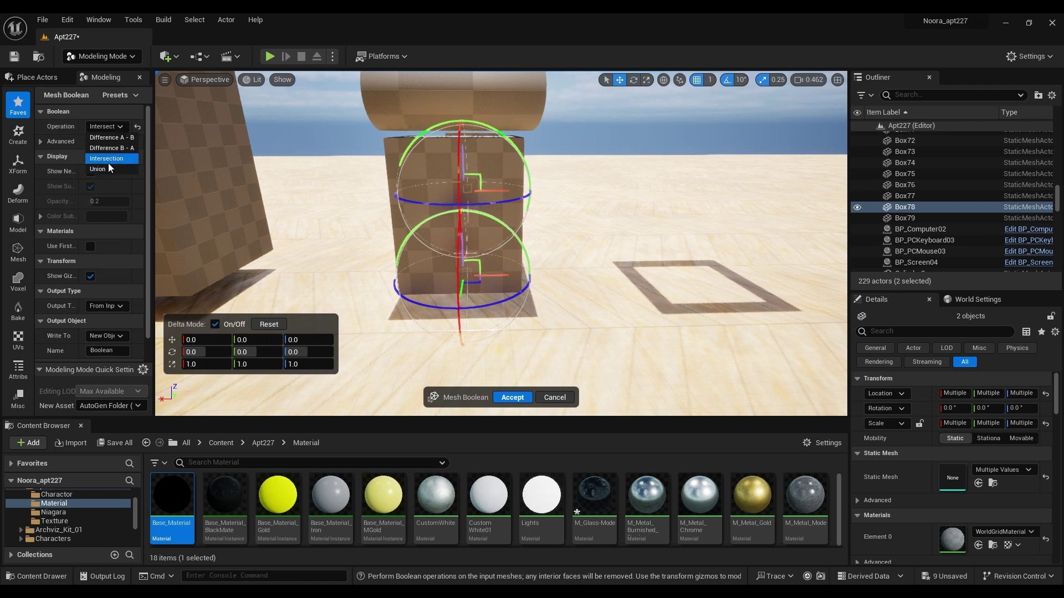
left_click(111, 137)
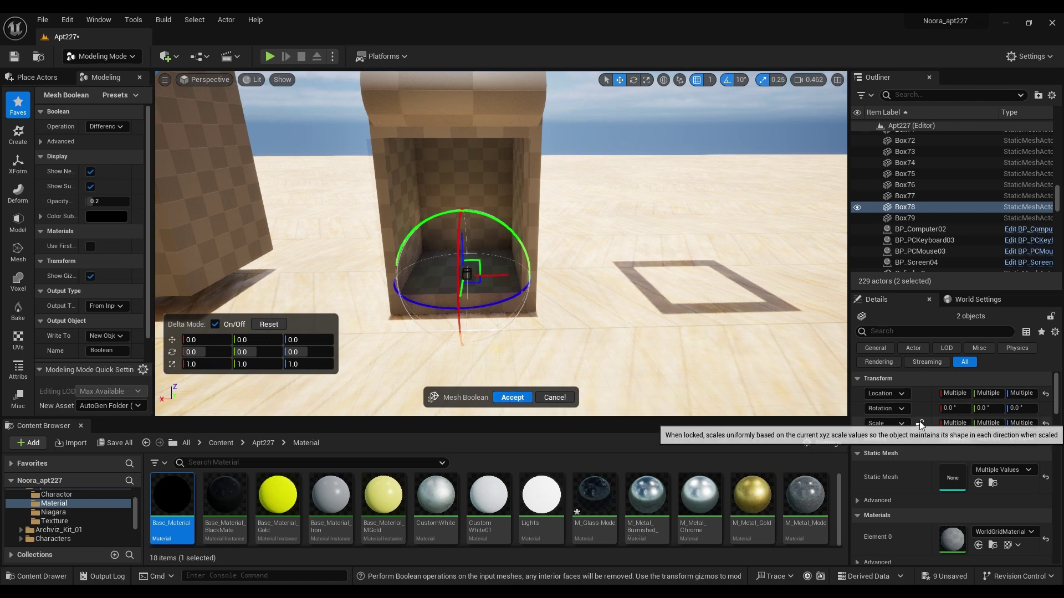
left_click(511, 397)
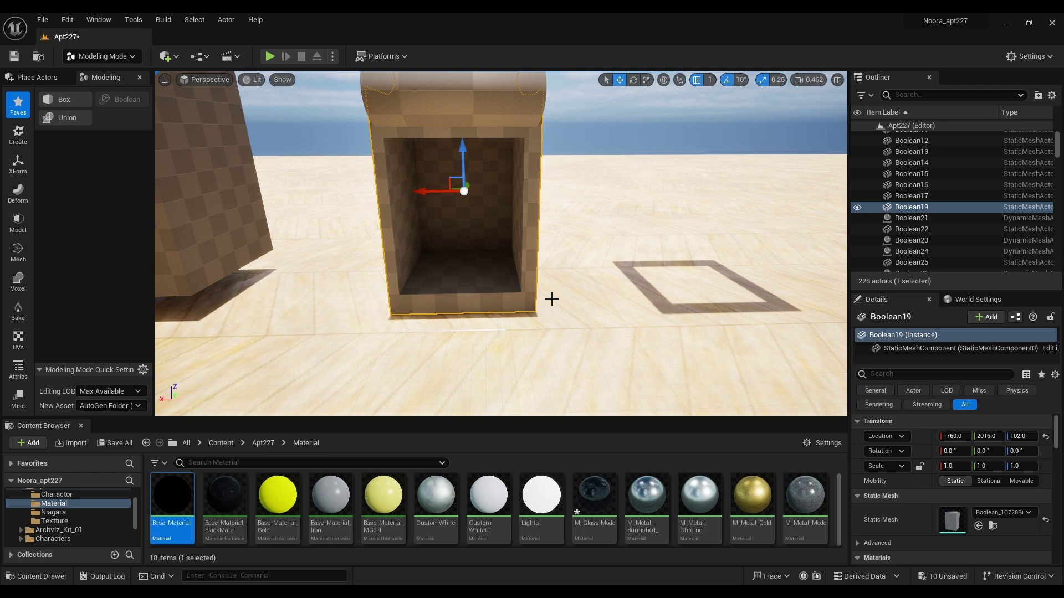
Flatten the box into a thin slab and drop it onto the cabinet top.
mouse_move(553, 294)
right_mouse_down()
mouse_move(559, 282)
mouse_move(553, 293)
right_mouse_up()
left_click(250, 232)
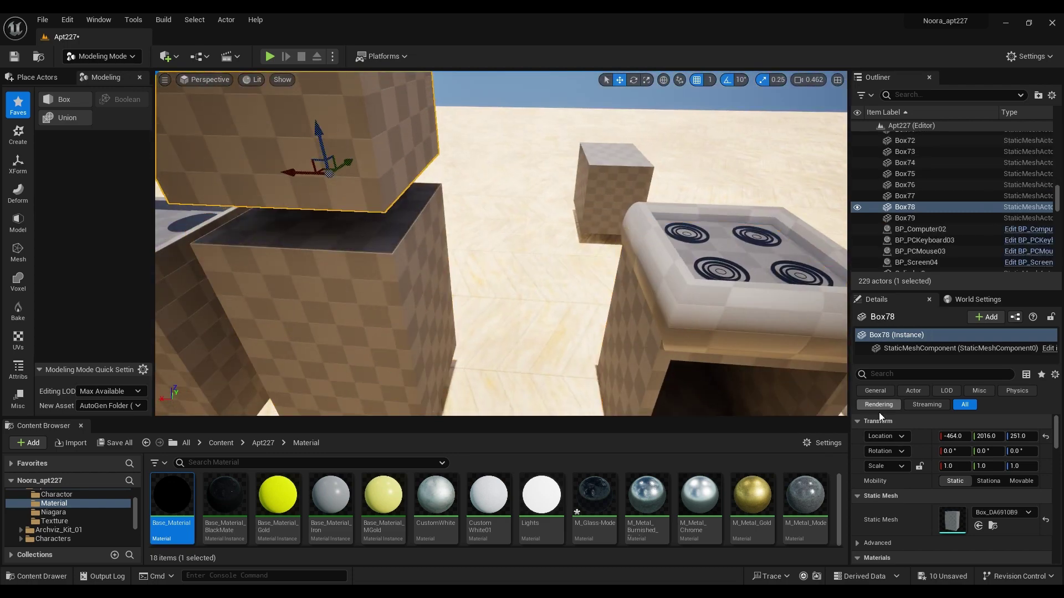
type("1")
key("Return")
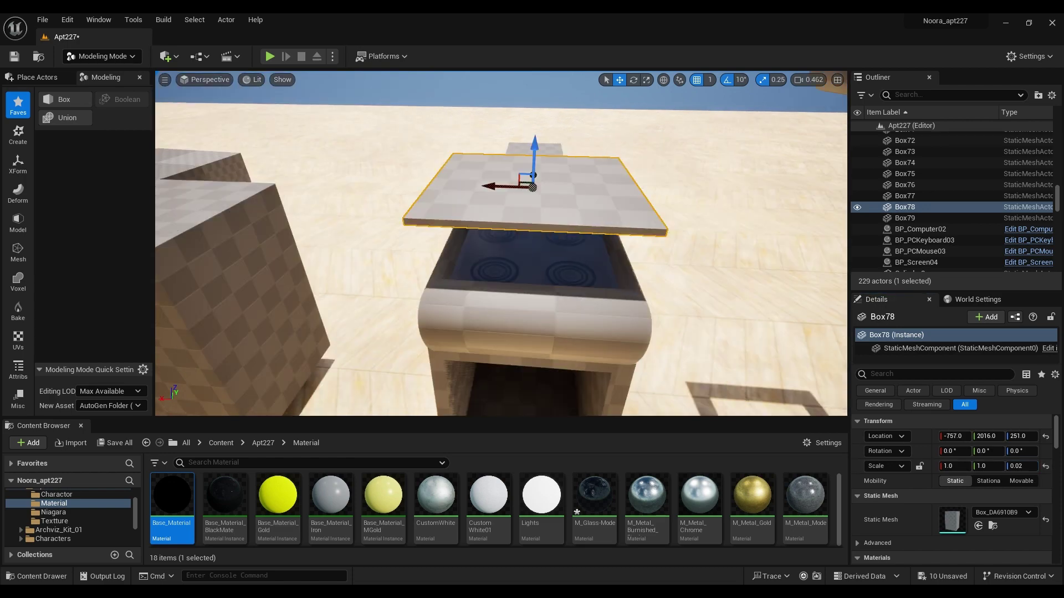
left_click(524, 185)
left_click(523, 184)
key("End")
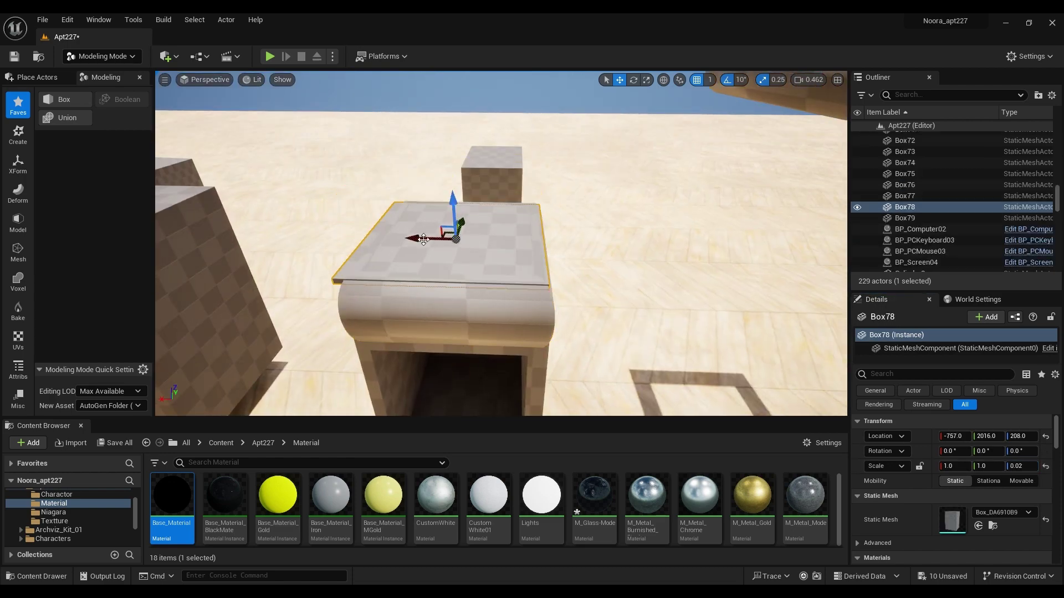
Duplicate the slab down inside the cabinet and set the top slab's Scale Z back to 0.02.
right_click_drag(494, 232, 506, 240)
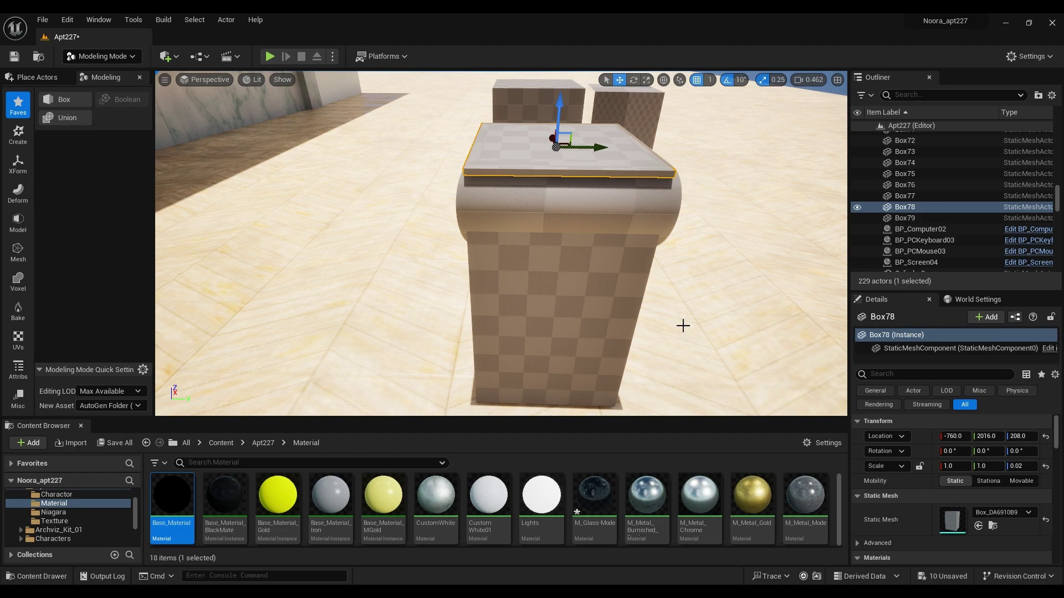
right_click_drag(517, 201, 517, 201)
key("ctrl+d")
key("End")
left_click(517, 201)
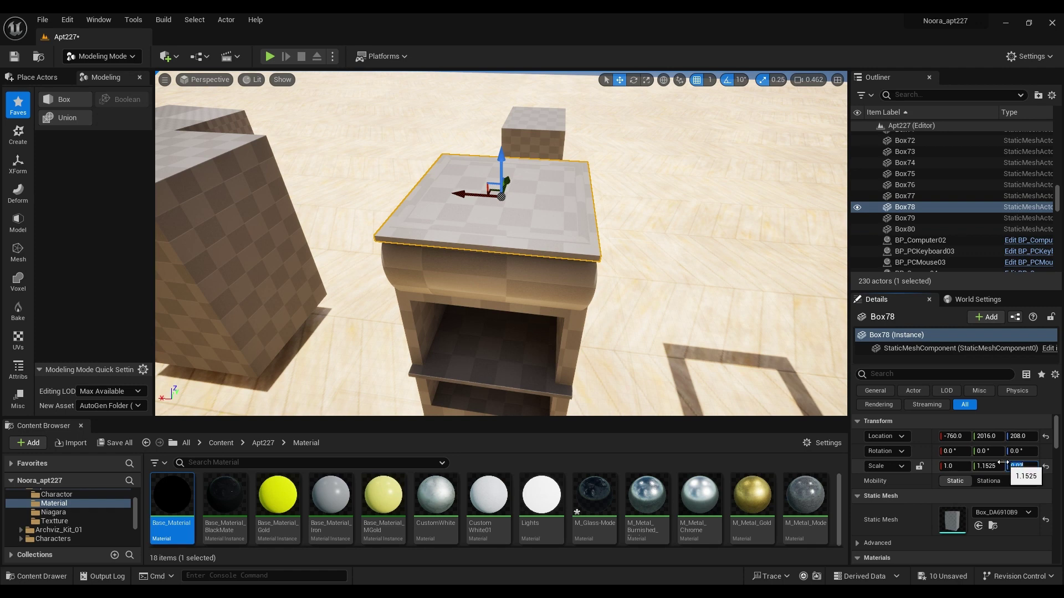
type("0.5")
key("Return")
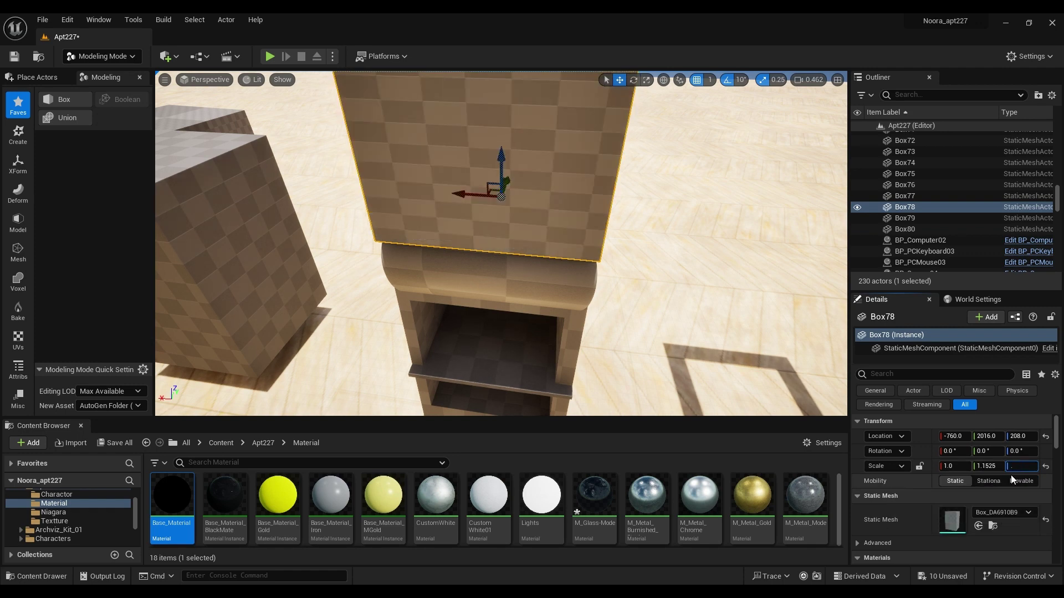
type("0.02")
key("Return")
Boolean the top slab into the stove body and accept the merge.
left_click(488, 272, "ctrl")
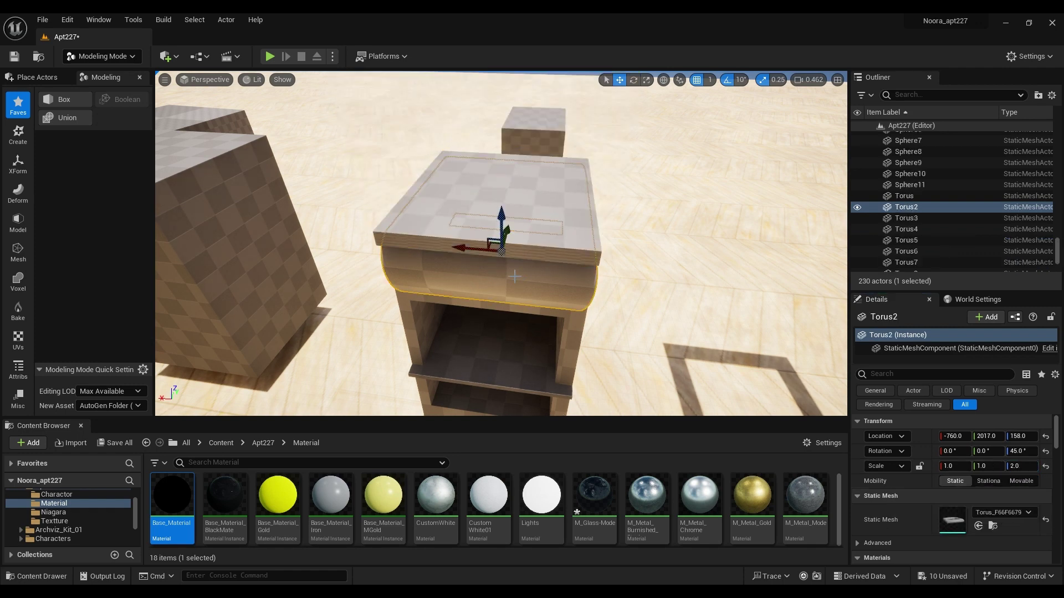
left_click(121, 99)
left_click(512, 395)
key("f")
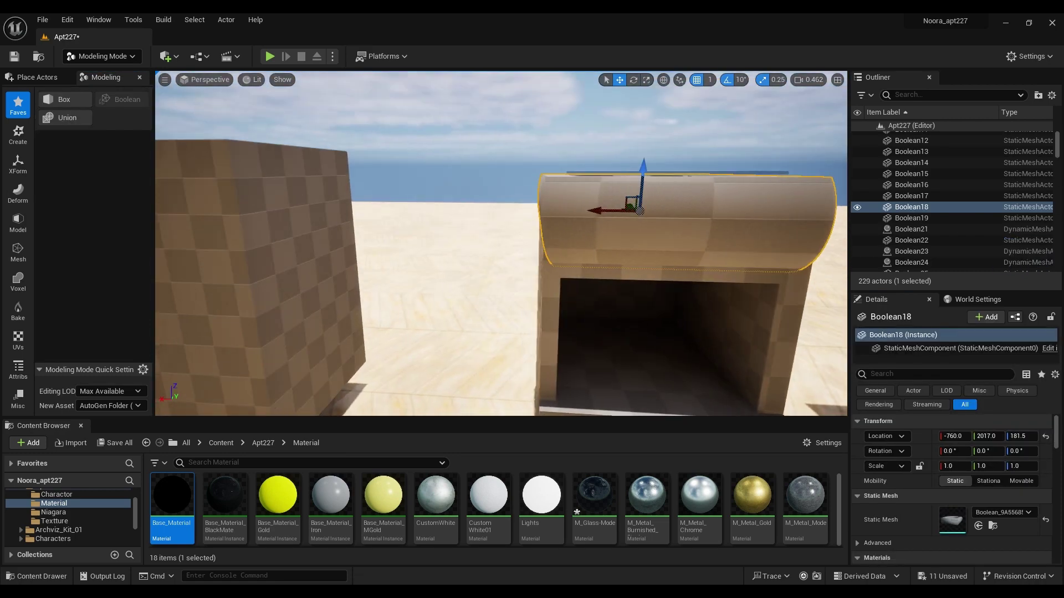
Copy the shelf slab to the left and stand it upright with X rotation 90 and Z rotation 0.
left_click(510, 303)
right_click_drag(509, 304, 498, 282)
scroll(536, 282, "up", 3)
left_click_drag(560, 299, 305, 298, "alt")
left_click(1014, 451)
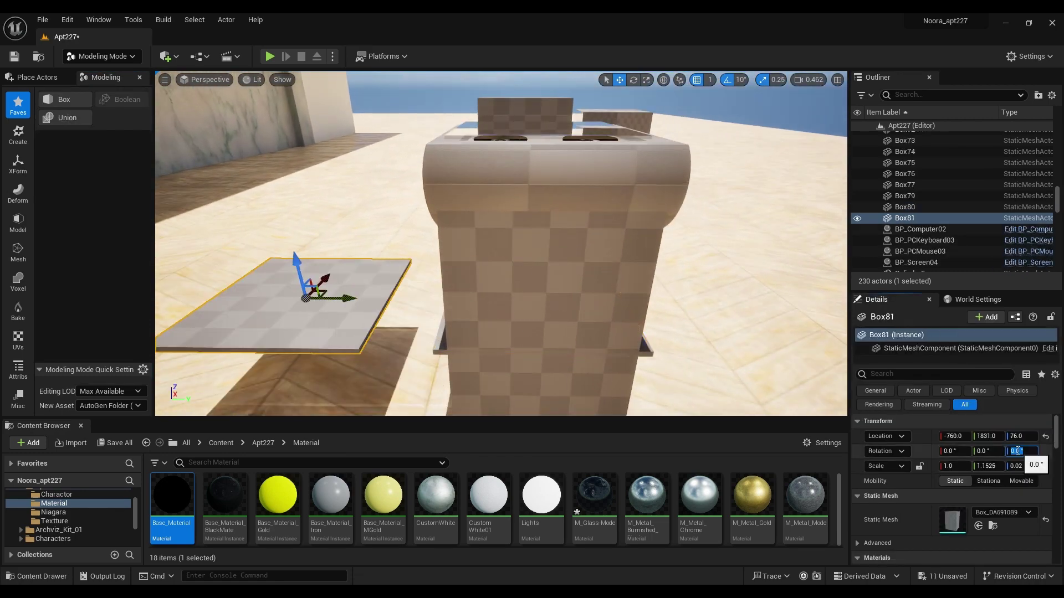
type("0")
key("Return")
type("90")
key("Return")
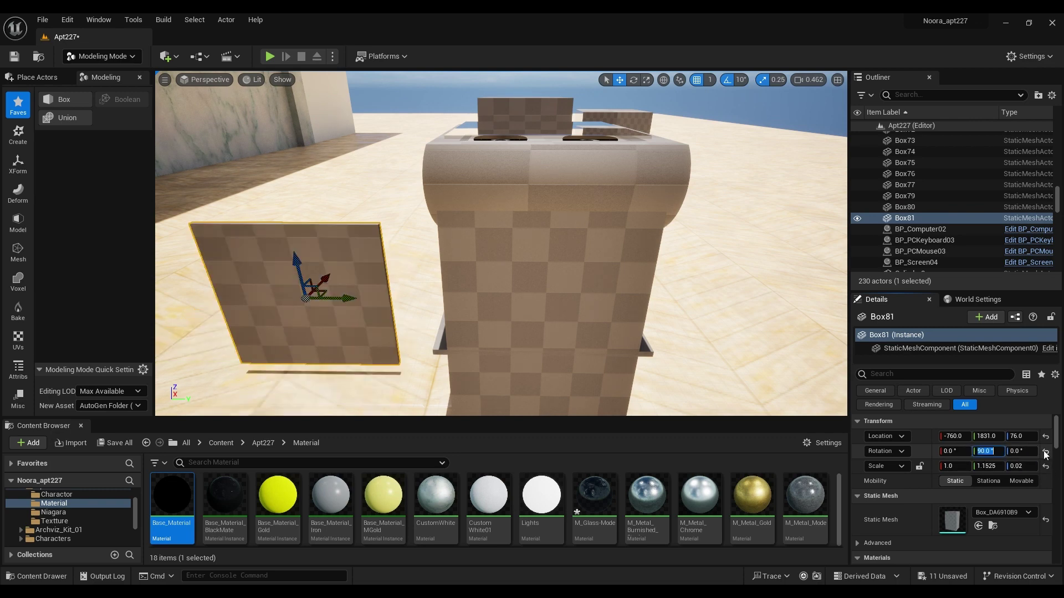
key("ctrl+z")
left_click(954, 450)
type("90")
key("Return")
key("f")
Raise and copy the upright slab, boolean the slabs together, and place the door panel at the oven opening.
left_click_drag(516, 301, 651, 296)
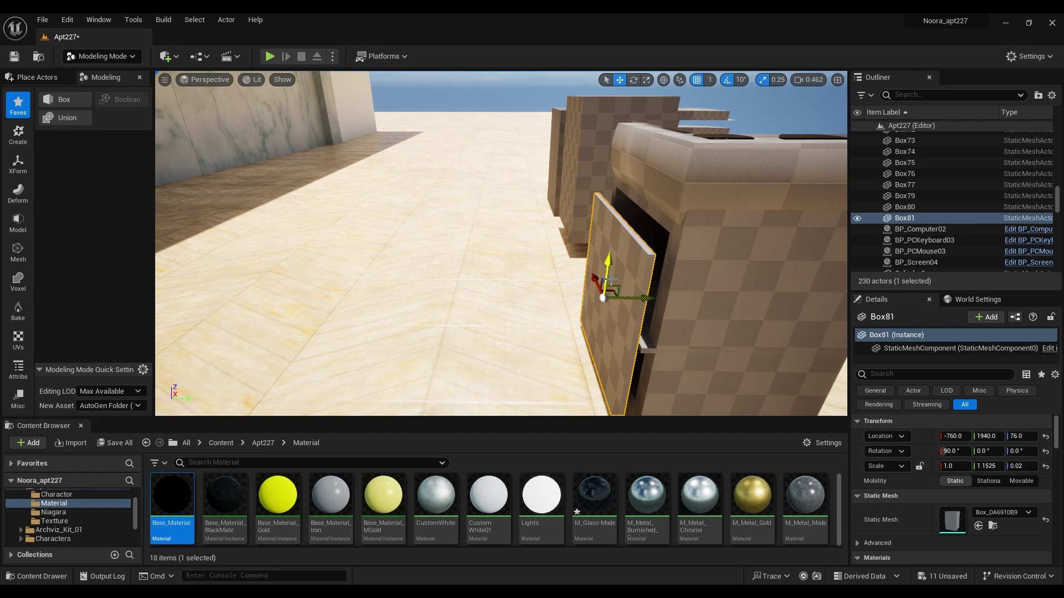
right_click_drag(653, 302, 615, 348)
left_click_drag(615, 347, 599, 346, "alt")
left_click(559, 311, "ctrl")
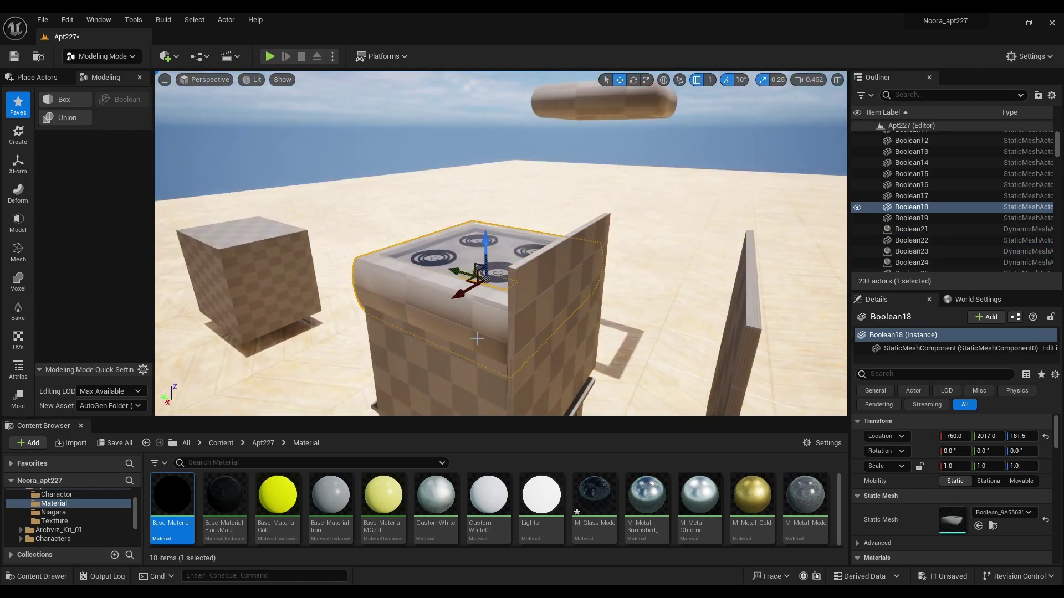
left_click(120, 99)
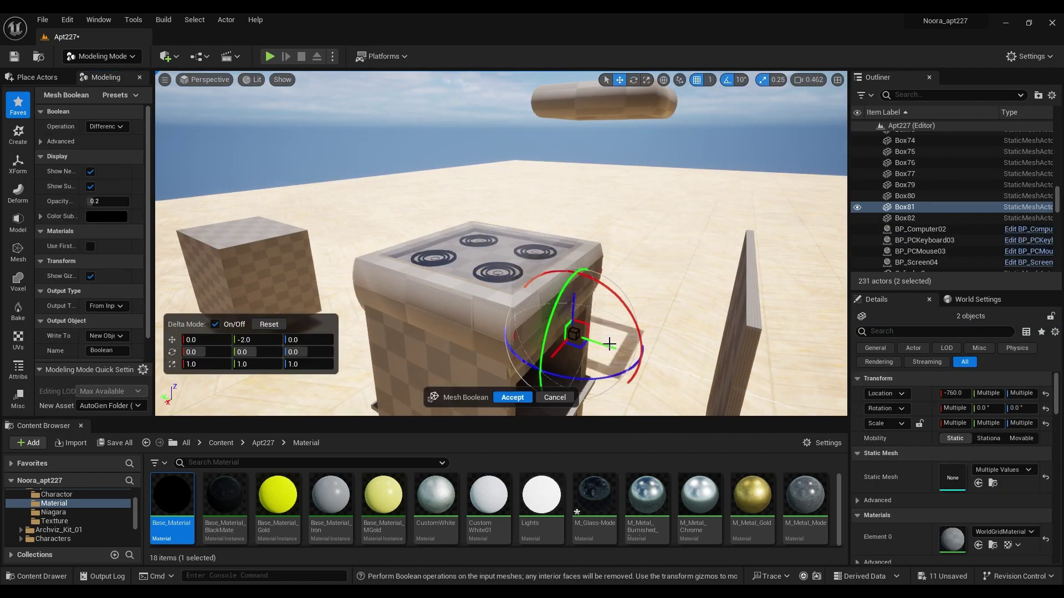
left_click(512, 397)
right_click_drag(512, 397, 428, 309)
left_click(428, 309)
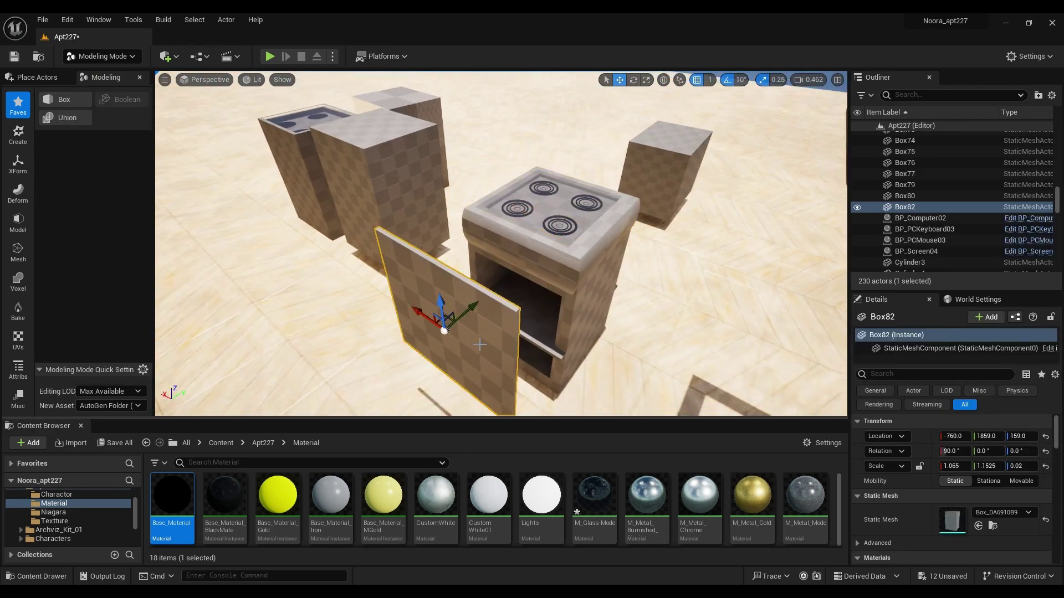
left_click_drag(427, 309, 522, 301)
Create a new cylinder and place it in front of the stove.
scroll(491, 312, "up", 3)
left_click(18, 136)
left_click(64, 117)
left_click(677, 309)
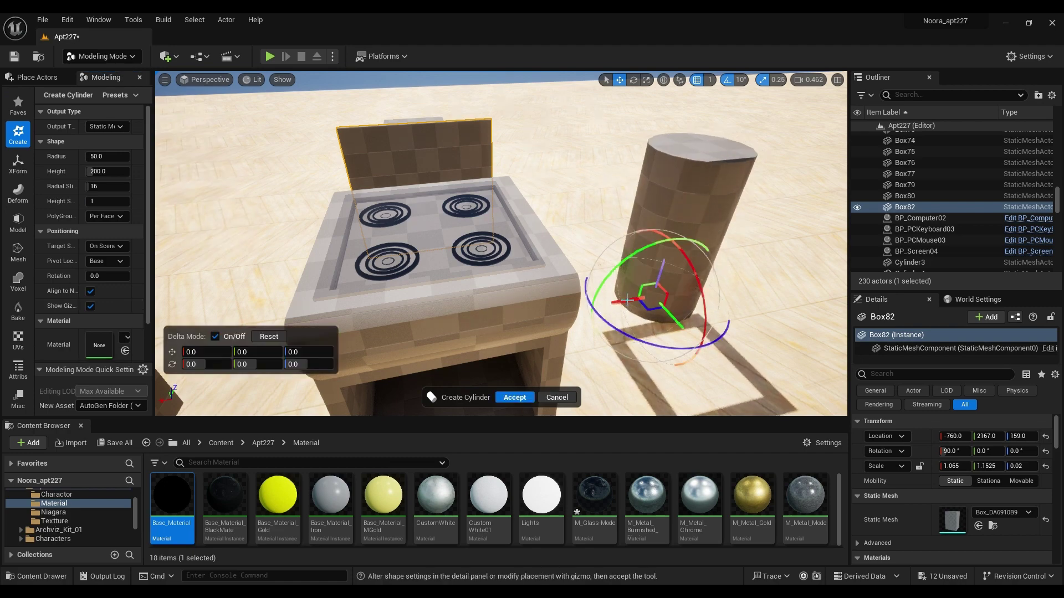
left_click_drag(677, 309, 471, 304)
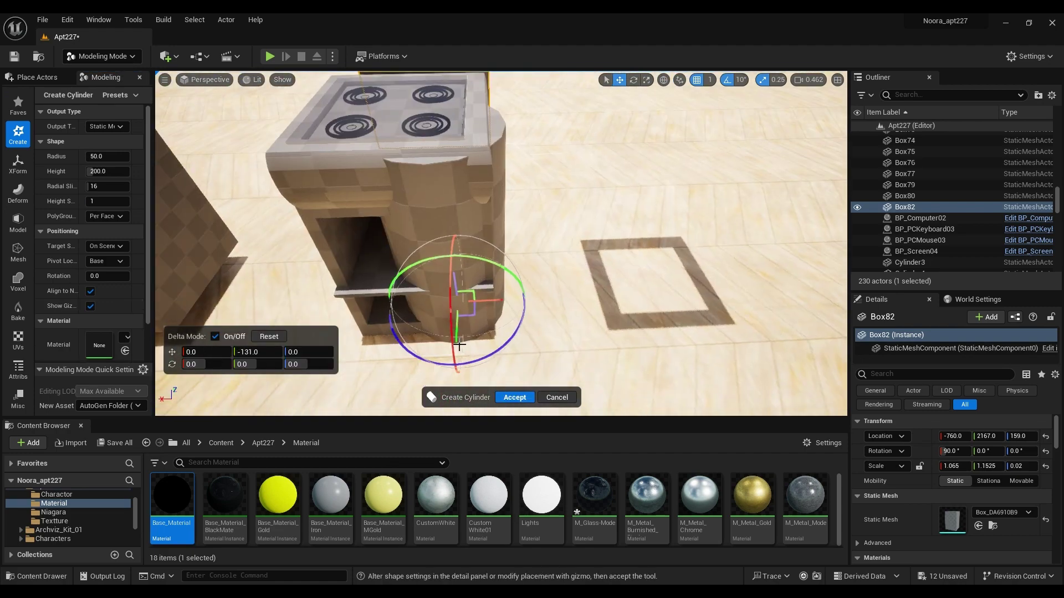
mouse_move(108, 156)
left_mouse_down()
mouse_move(139, 156)
mouse_move(105, 156)
left_mouse_up()
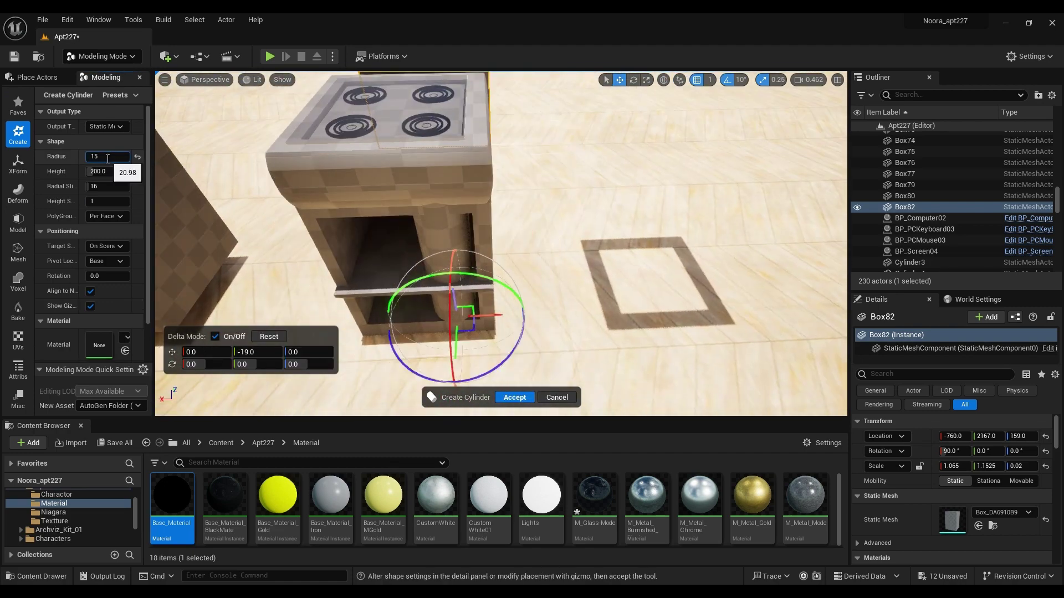
Set the cylinder to radius 15, 128 radial slices and 10 height subdivisions.
left_click(108, 158)
type("15")
key("Return")
left_click_drag(493, 315, 563, 327)
left_click(108, 186)
type("128")
key("Return")
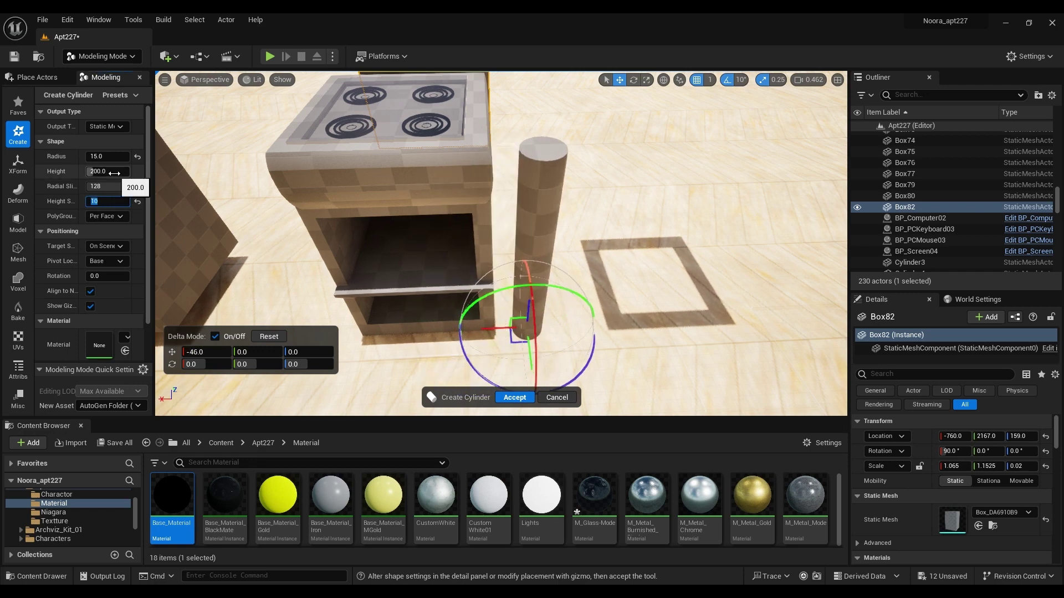
key("BackSpace")
key("BackSpace")
key("BackSpace")
type("10")
key("Return")
Move the cylinder toward the stove's front corner.
left_click_drag(503, 317, 521, 329)
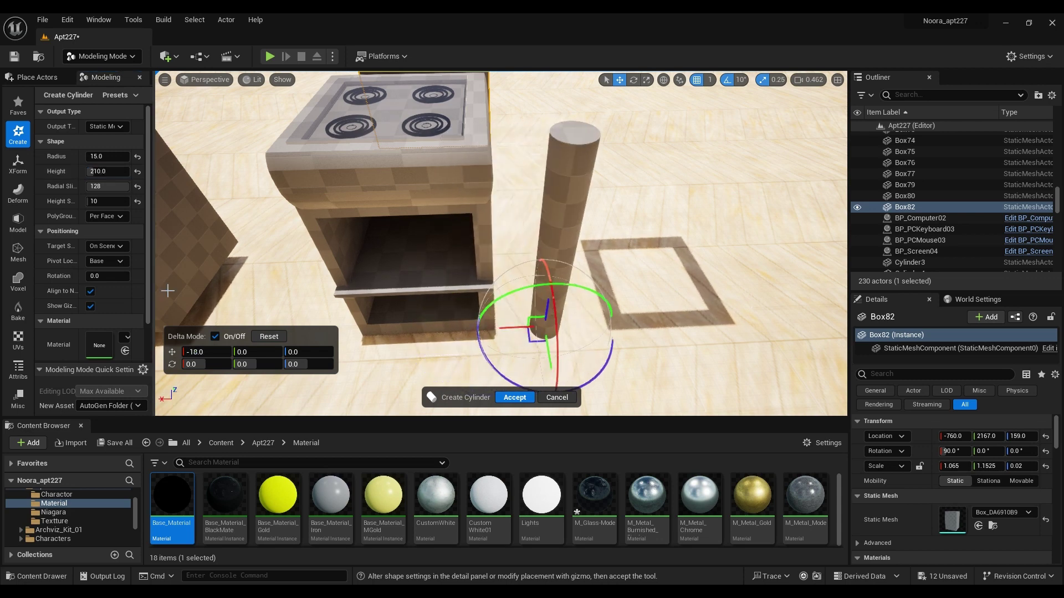
scroll(105, 271, "down", 2)
scroll(105, 229, "up", 2)
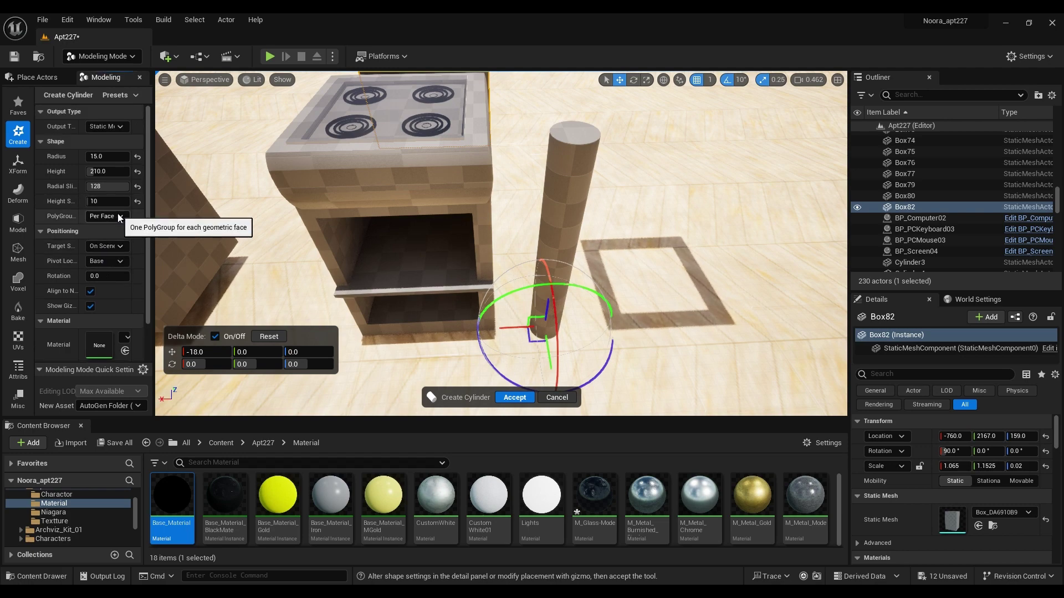
scroll(119, 219, "down", 2)
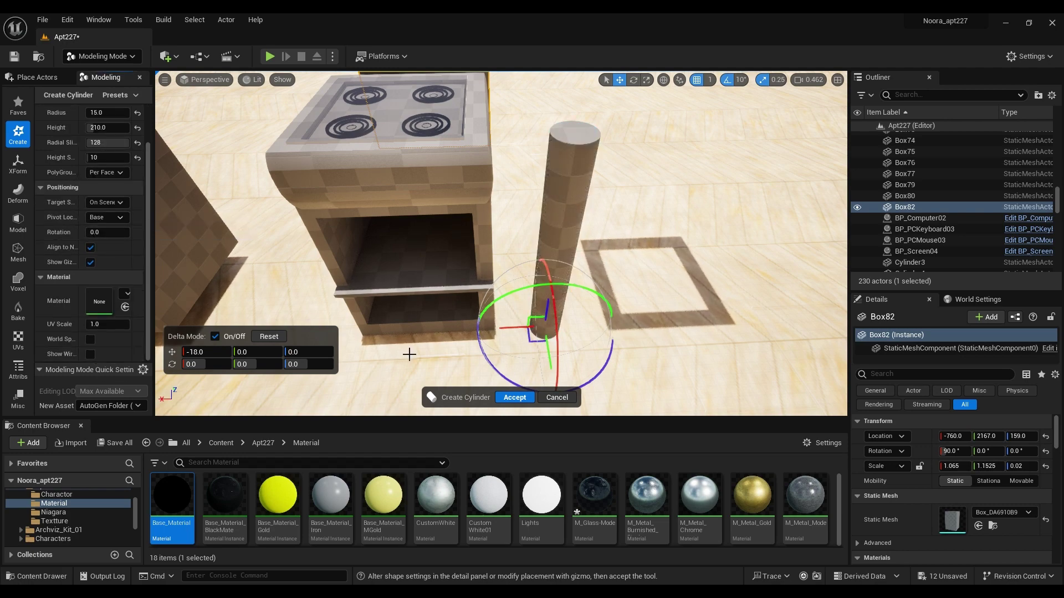
left_click_drag(515, 328, 421, 326)
right_click_drag(421, 327, 541, 264)
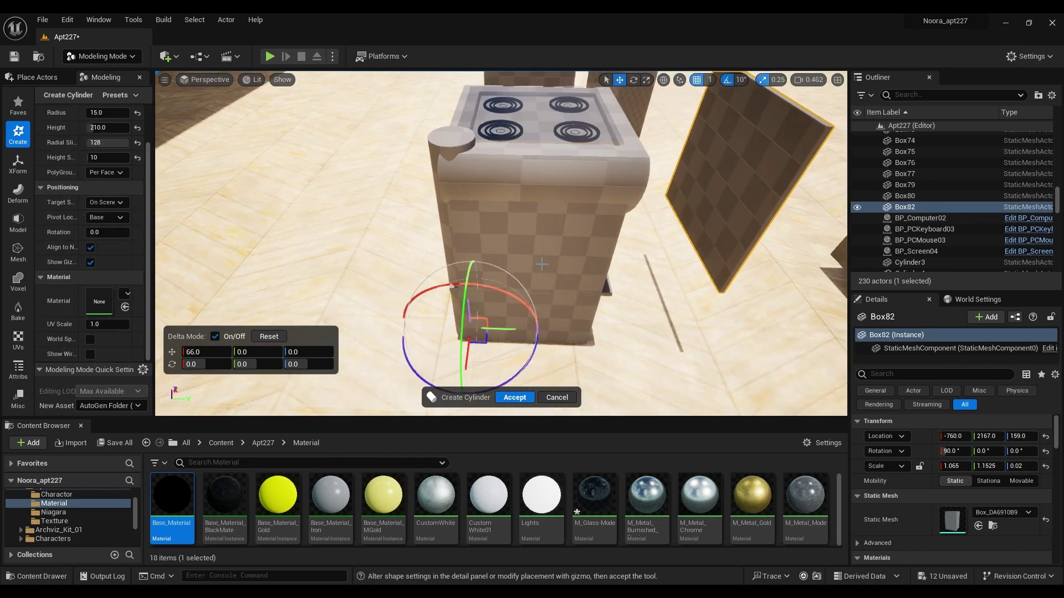
left_click_drag(510, 329, 499, 331)
right_click_drag(499, 331, 476, 288)
Thin the cylinder to radius 10 and fine-tune its corner position.
left_click(107, 113)
type("10")
key("Return")
left_click_drag(475, 290, 465, 290)
right_click_drag(465, 290, 560, 376)
left_click_drag(568, 377, 565, 377)
right_click_drag(565, 377, 554, 354)
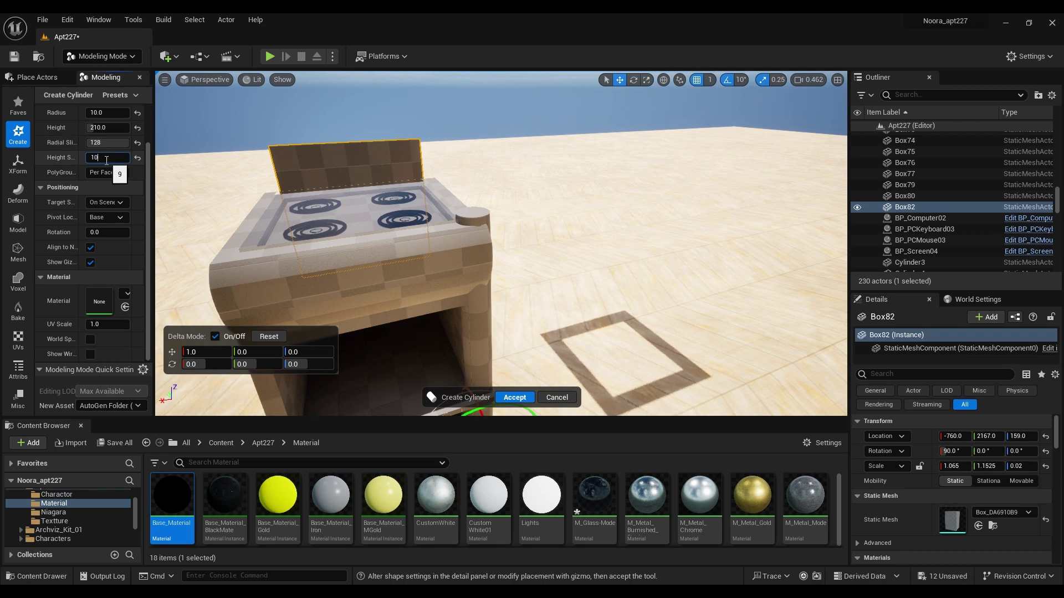
Shorten the cylinder to height 195 and align it at the cabinet corner.
left_click(107, 128)
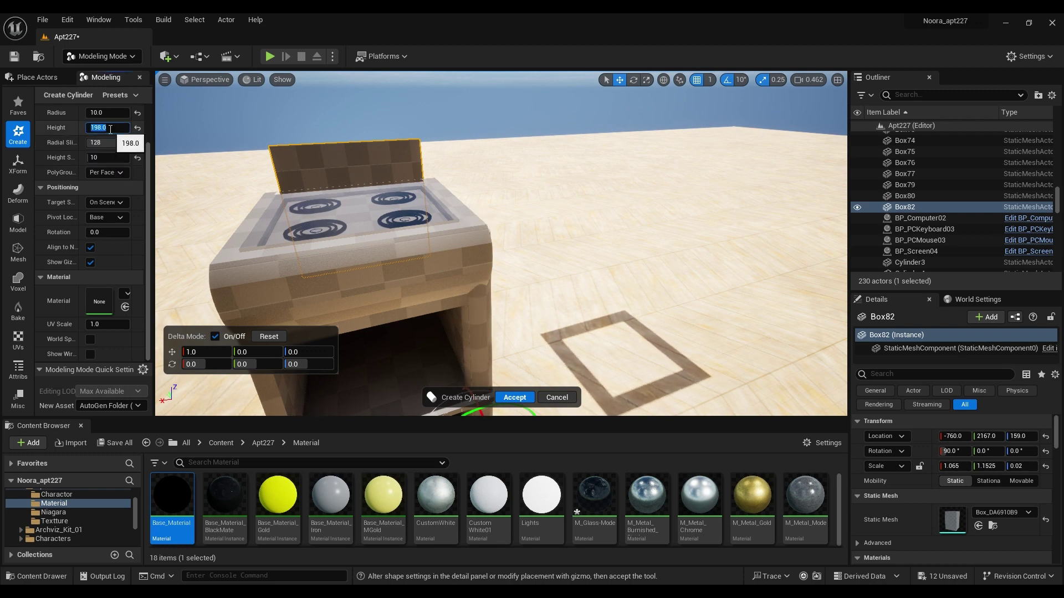
type("195")
key("Return")
right_click_drag(444, 250, 515, 317)
left_click_drag(522, 317, 515, 317)
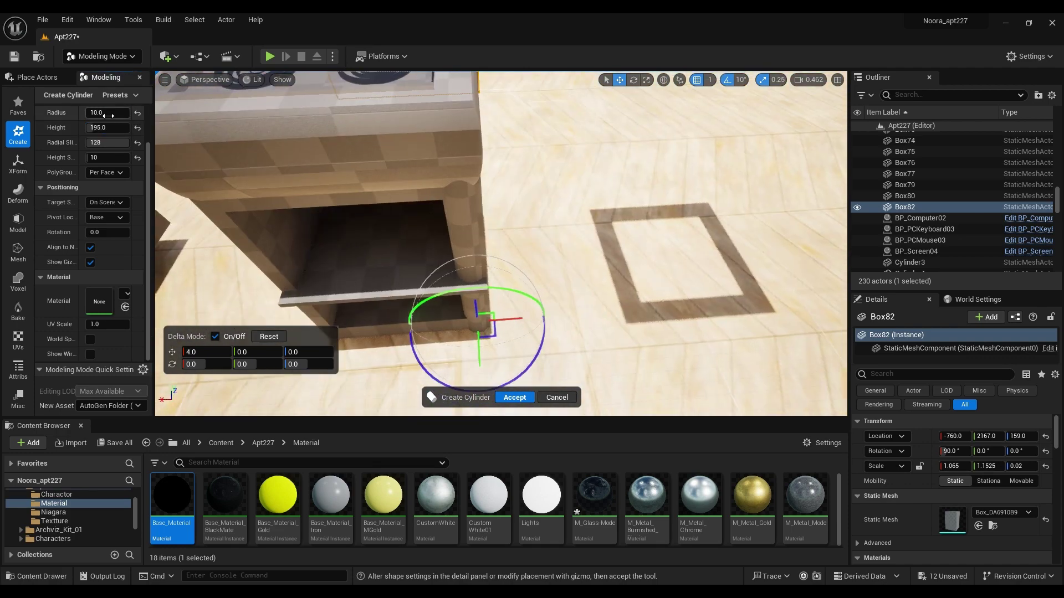
right_click_drag(512, 318, 534, 288)
left_click_drag(455, 383, 456, 382)
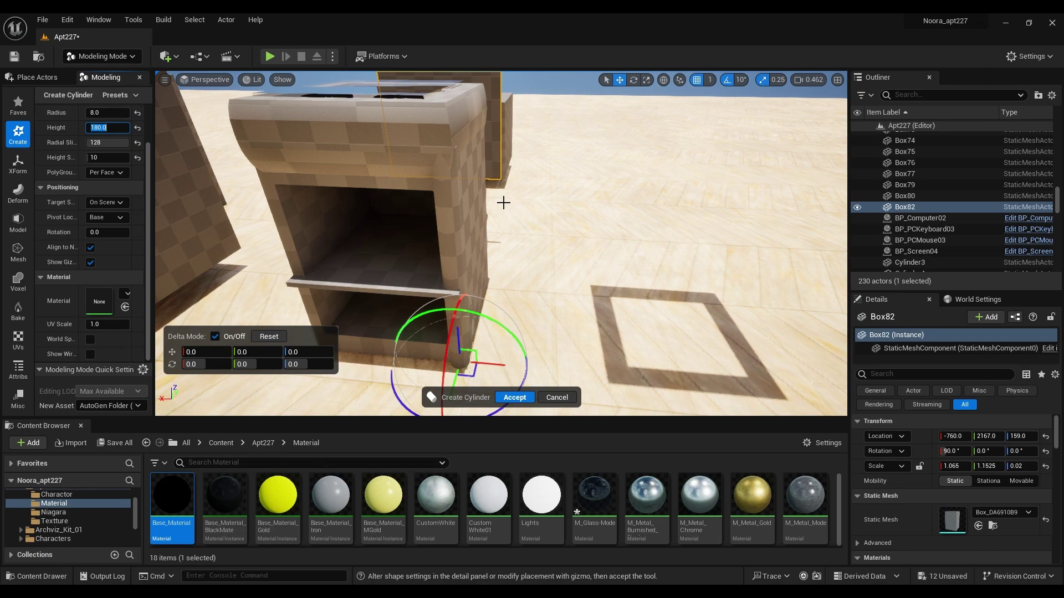
Reduce the cylinder height to about 180 and accept the post.
right_click_drag(503, 202, 482, 191)
left_click(111, 128)
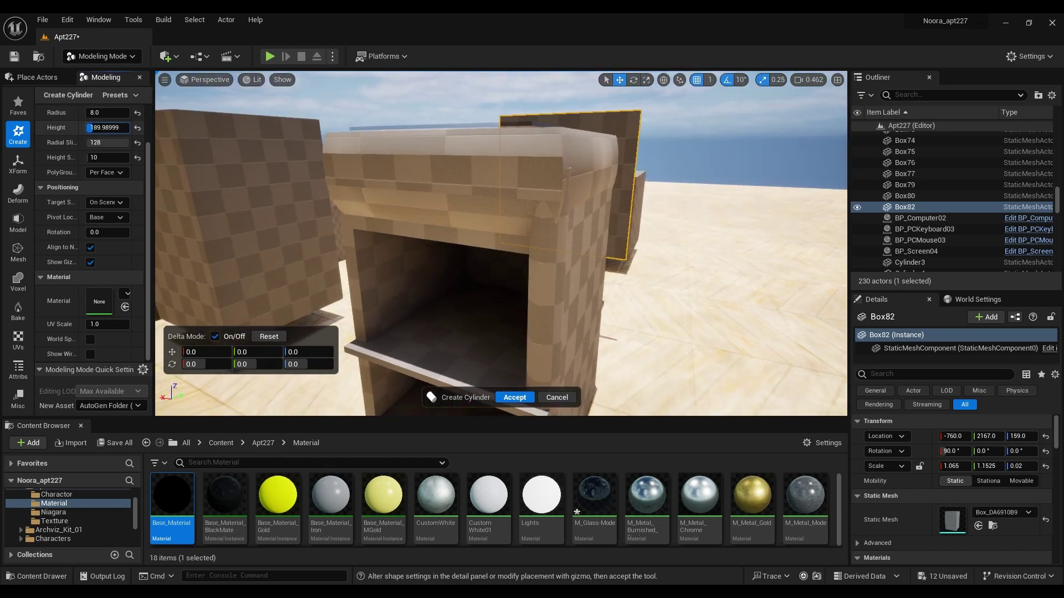
left_click_drag(111, 128, 109, 128)
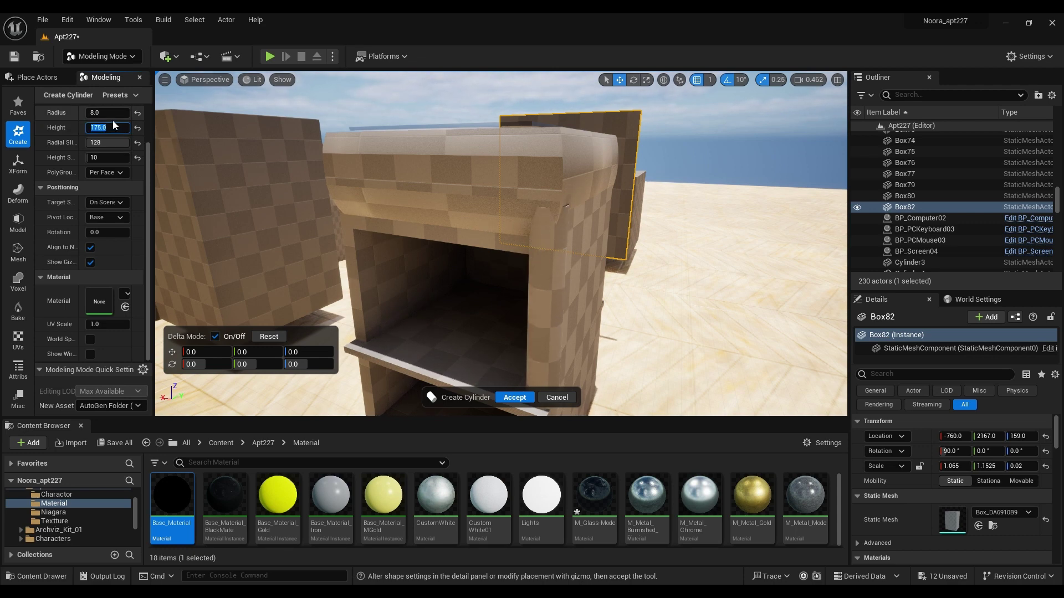
mouse_move(549, 317)
right_mouse_down()
mouse_move(368, 286)
mouse_move(443, 288)
mouse_move(536, 333)
right_mouse_up()
key("Return")
Boolean the corner post with the cabinet top and accept the result.
middle_click_drag(537, 332, 529, 359)
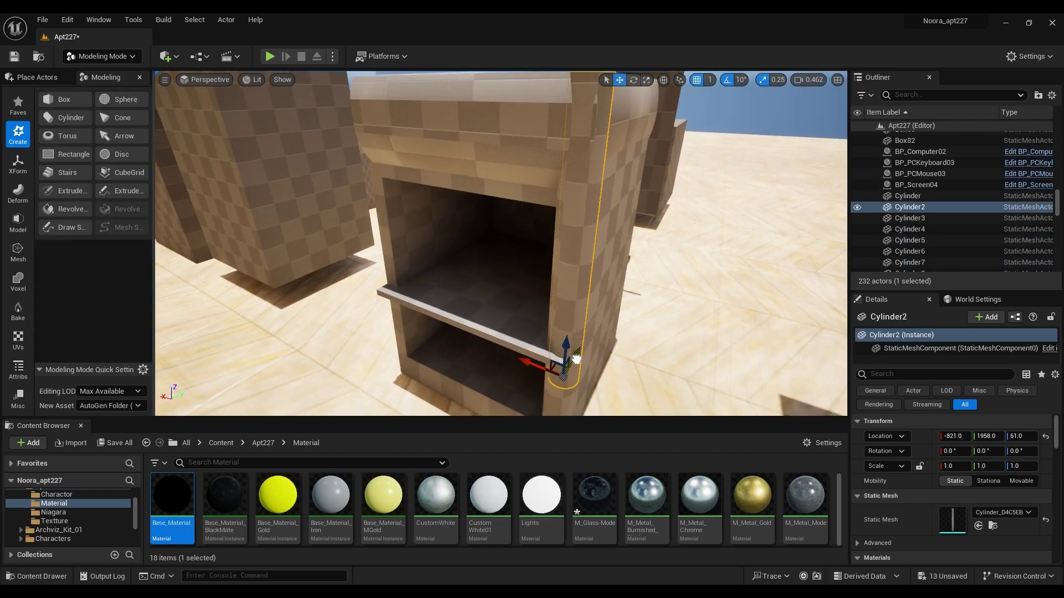
right_click_drag(575, 363, 421, 315)
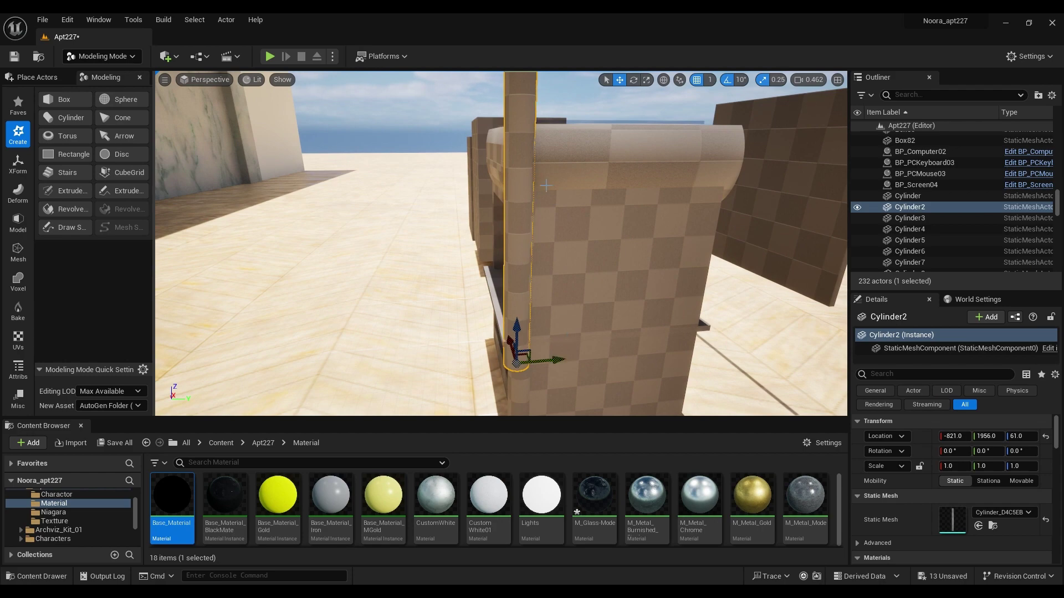
left_click(610, 249, "ctrl")
left_click(18, 106)
left_click(64, 99)
right_click_drag(388, 249, 482, 259)
left_click(512, 397)
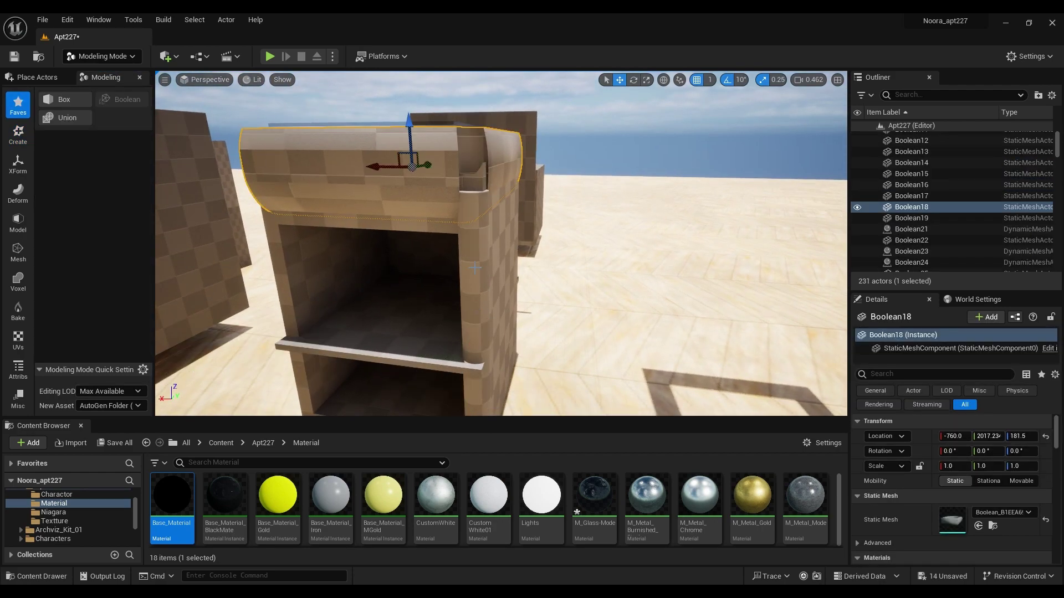
Make the post 1.1 times taller.
mouse_move(604, 77)
right_mouse_down()
mouse_move(604, 166)
mouse_move(604, 77)
right_mouse_up()
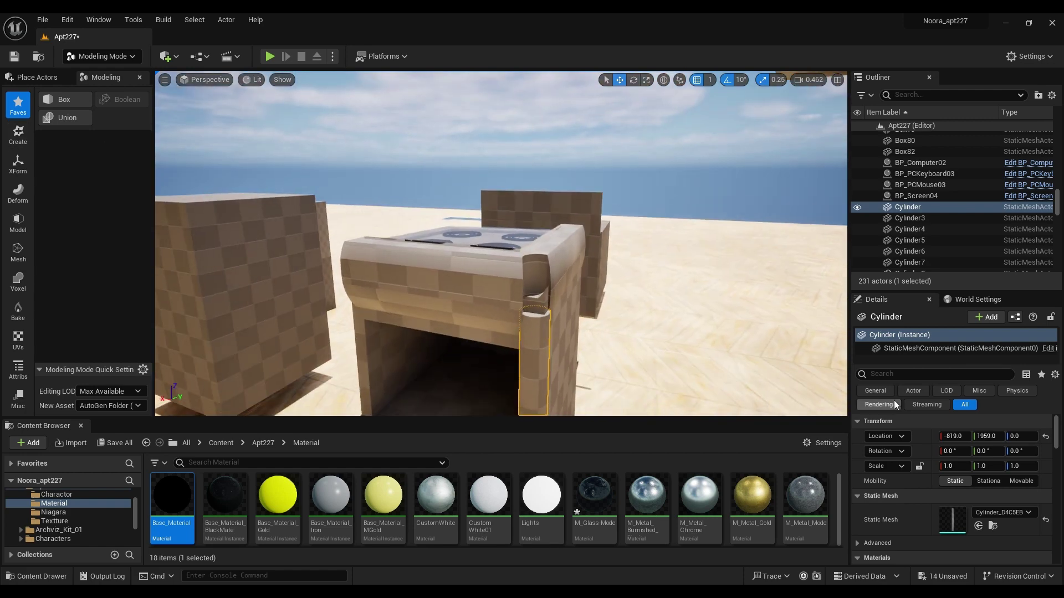
type("f1.1")
key("Return")
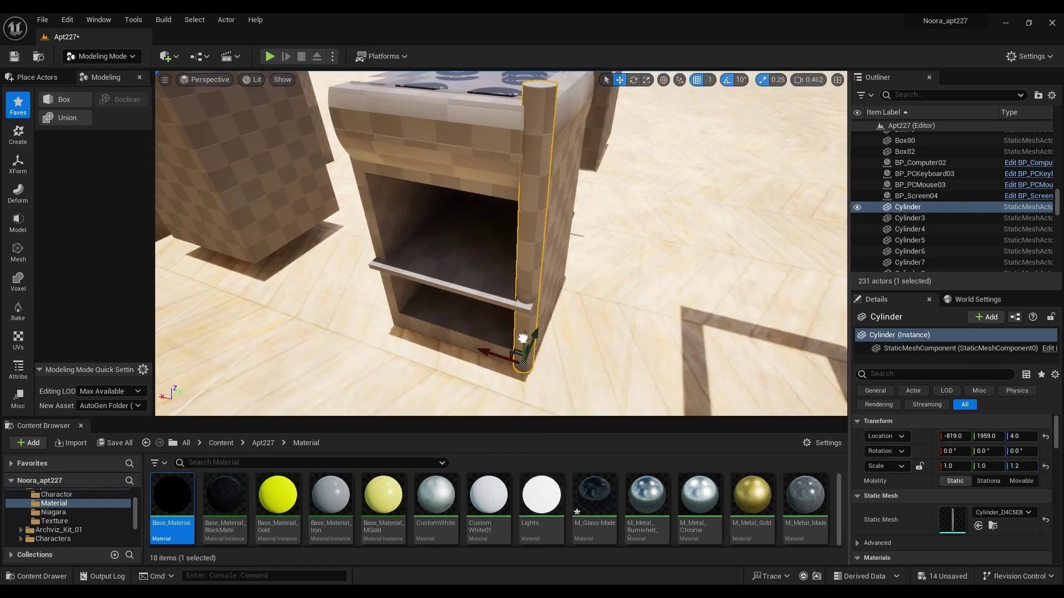
right_click_drag(522, 339, 570, 349)
left_click_drag(570, 349, 404, 344, "alt")
Copy the post to the other front corner and align it with the cabinet.
right_click_drag(404, 344, 636, 302)
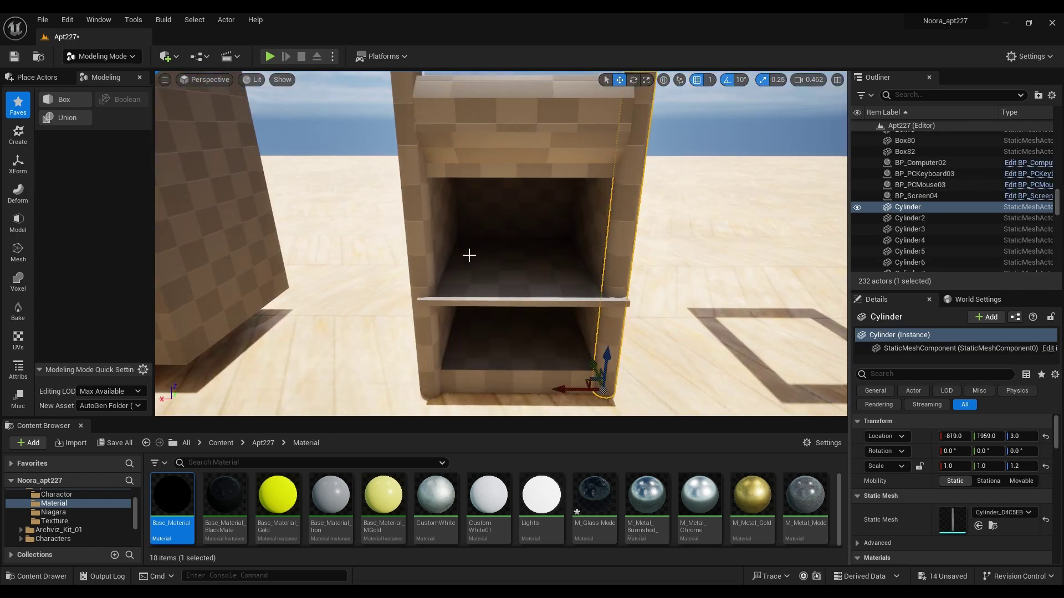
left_click(470, 129)
key("ctrl+z")
key("ctrl+z")
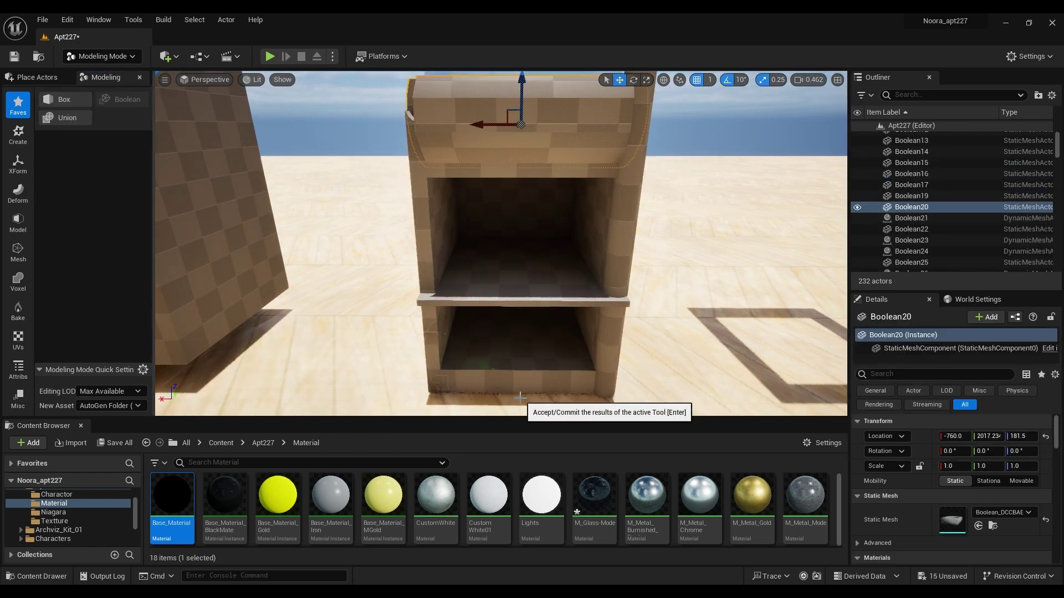
key("ctrl+z")
key("ctrl+z")
right_click_drag(397, 393, 399, 378)
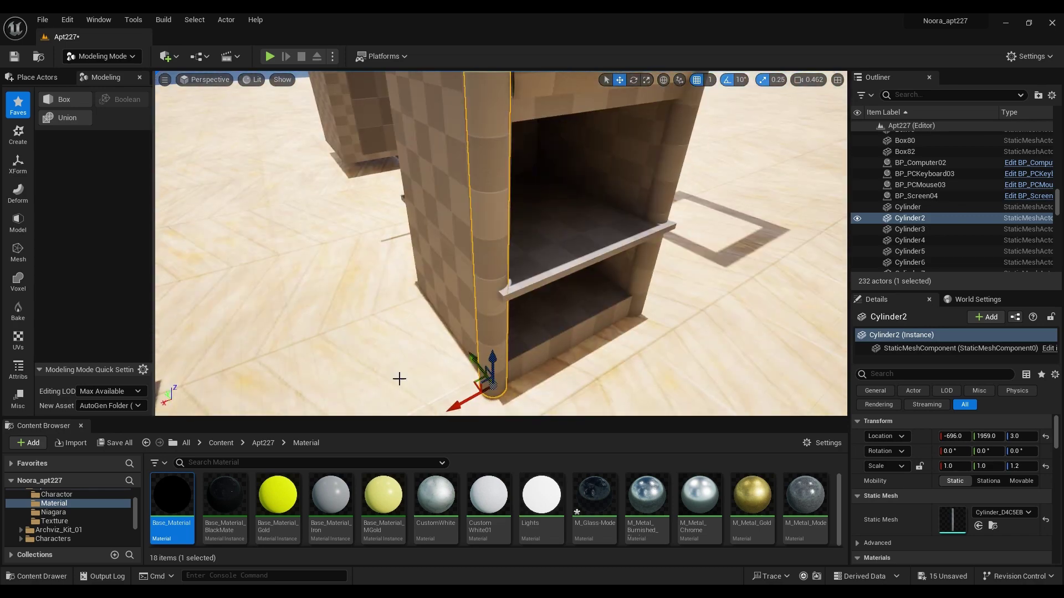
right_click_drag(475, 361, 493, 395)
key("ctrl+z")
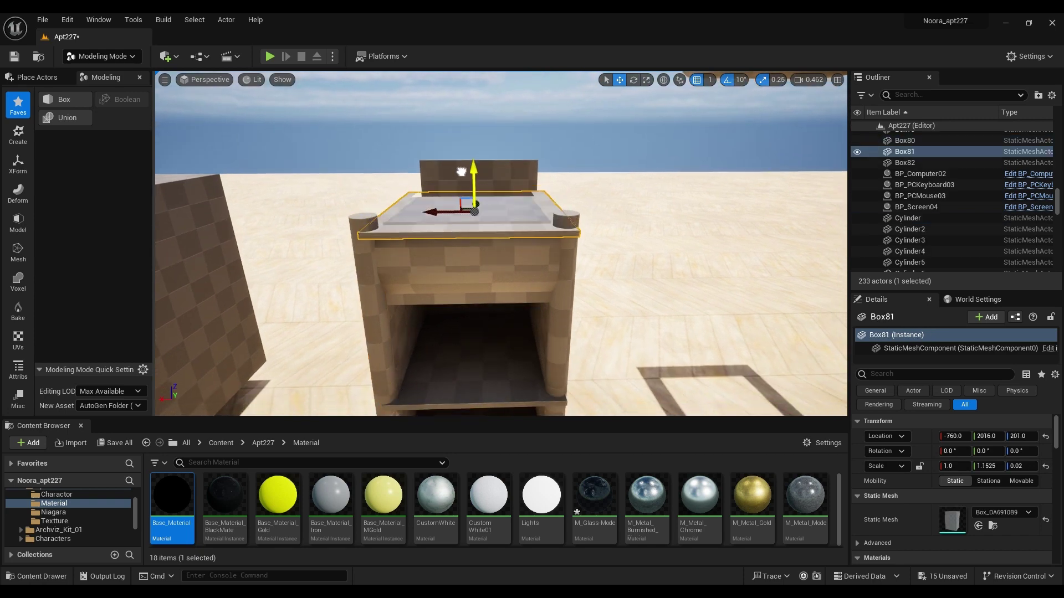
Boolean-cut the top slab with the corner post, offset by Delta X -4.
right_click_drag(464, 166, 507, 162)
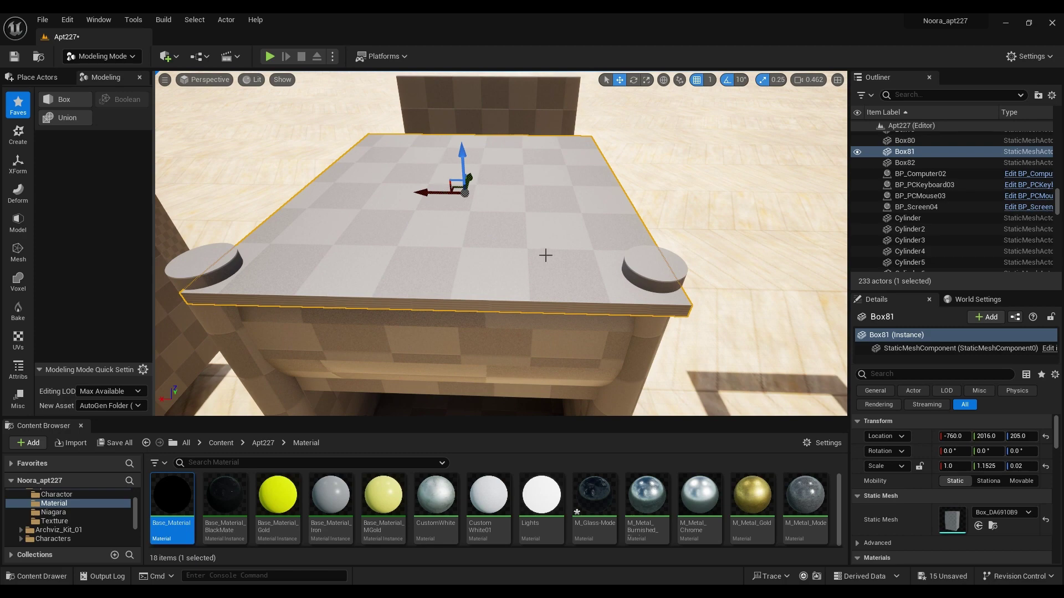
left_click(649, 273)
left_click(443, 188, "ctrl")
left_click(121, 100)
right_click_drag(475, 194, 487, 217)
left_click_drag(476, 209, 469, 209)
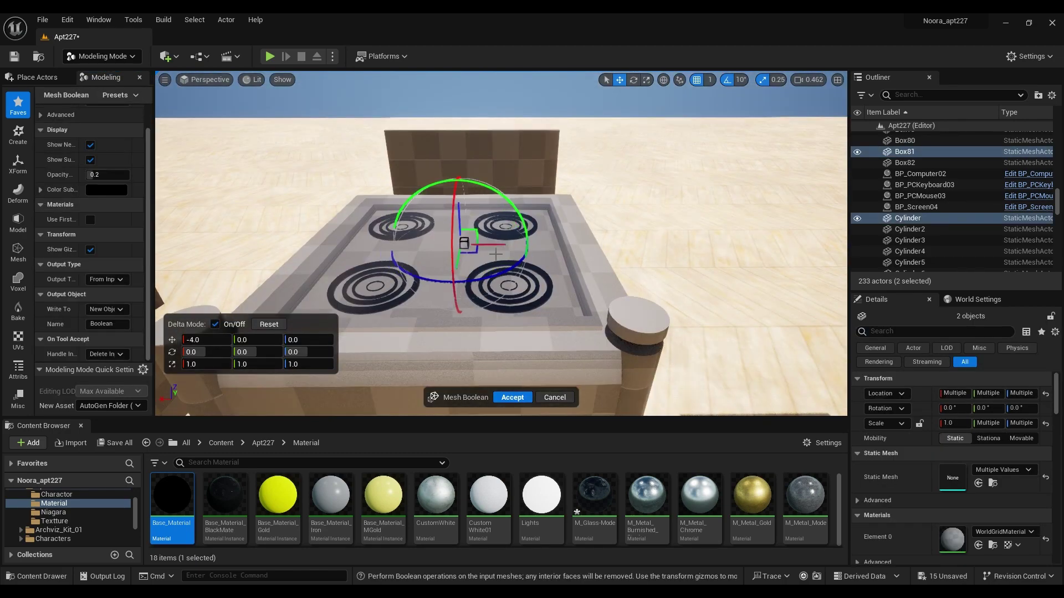
scroll(623, 399, "down", 3)
scroll(623, 399, "up", 3)
left_click(513, 397)
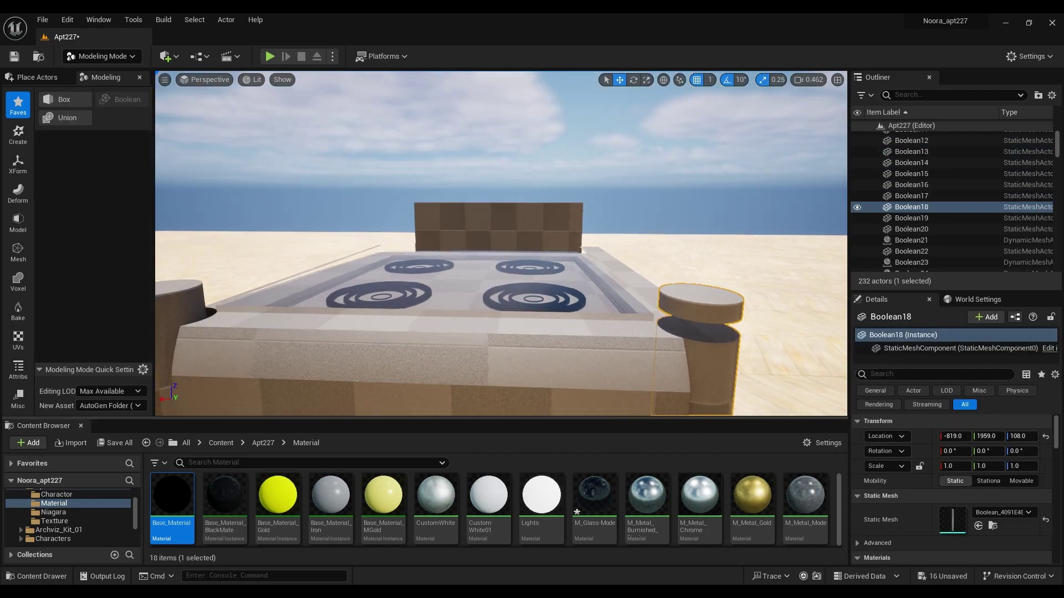
right_click_drag(513, 398, 805, 287)
Cut the top slab around the second corner post with another Boolean.
key("ctrl+z")
key("f")
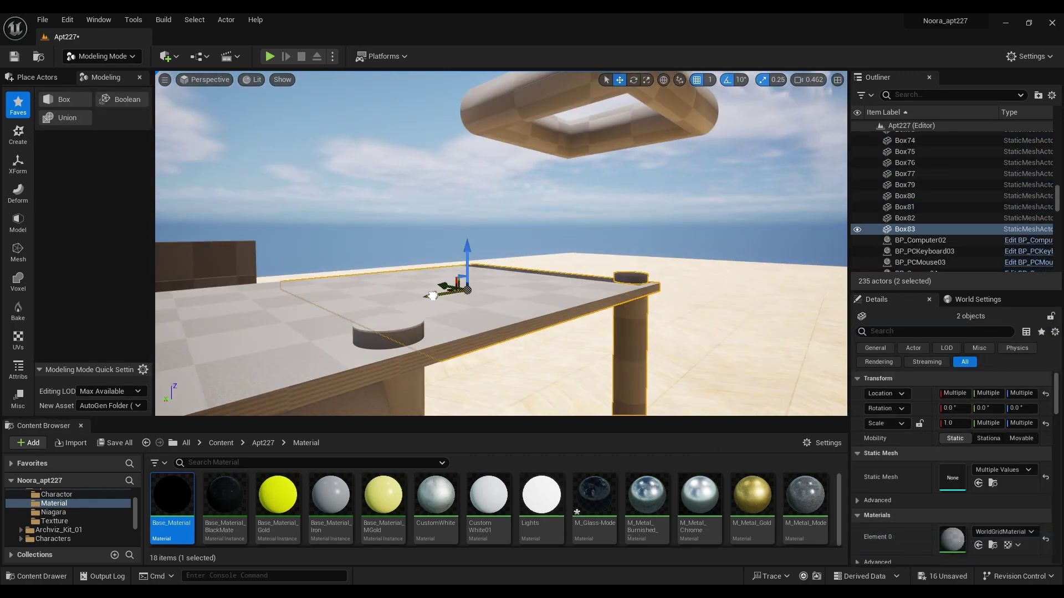
key("ctrl+z")
scroll(327, 304, "up", 3)
left_click(592, 306)
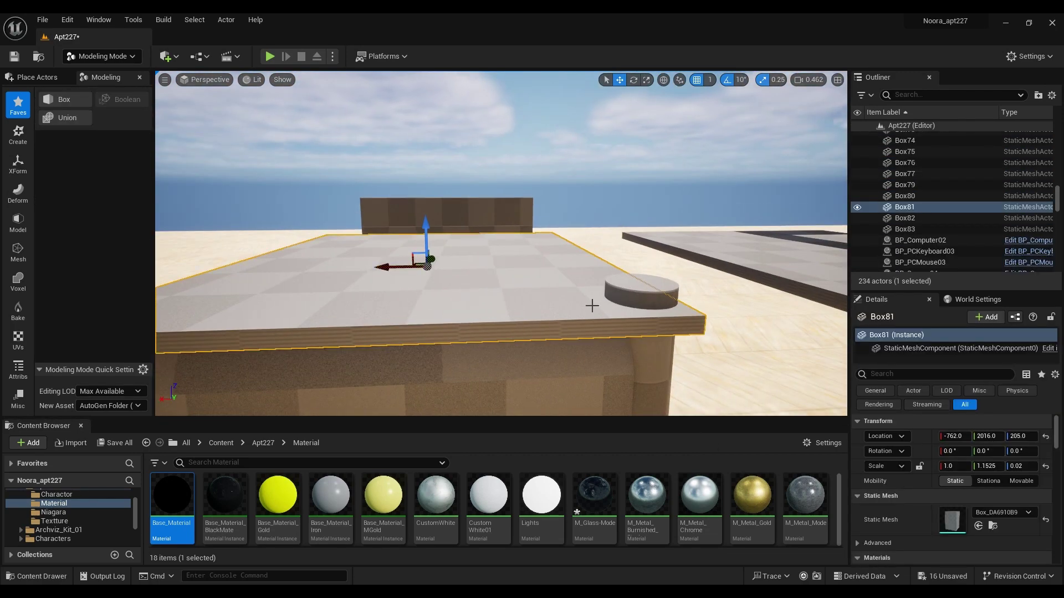
key("ctrl+z")
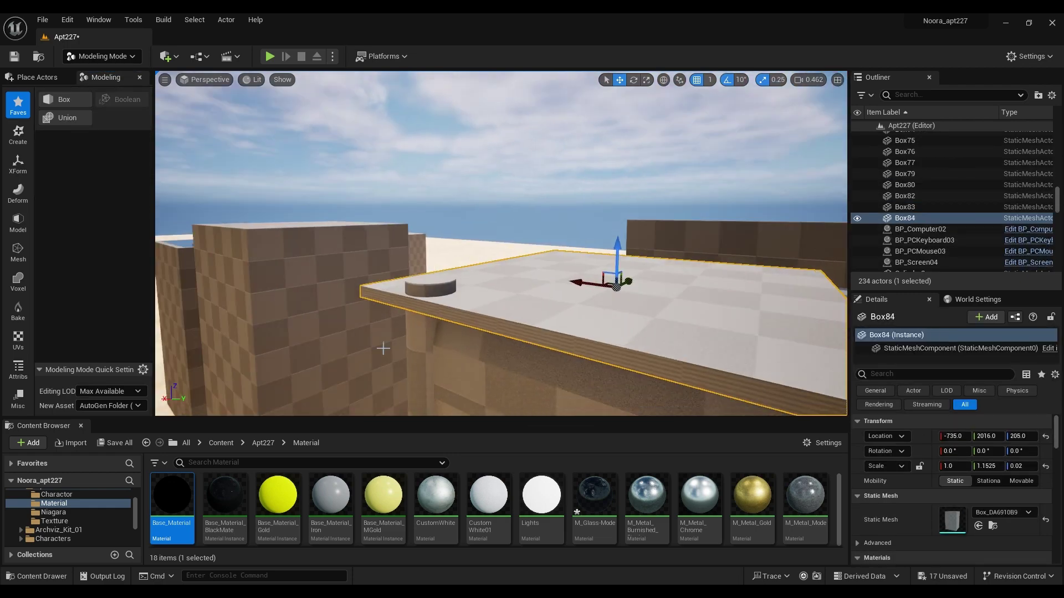
key("ctrl+z")
left_click(121, 99)
left_click(512, 397)
key("f")
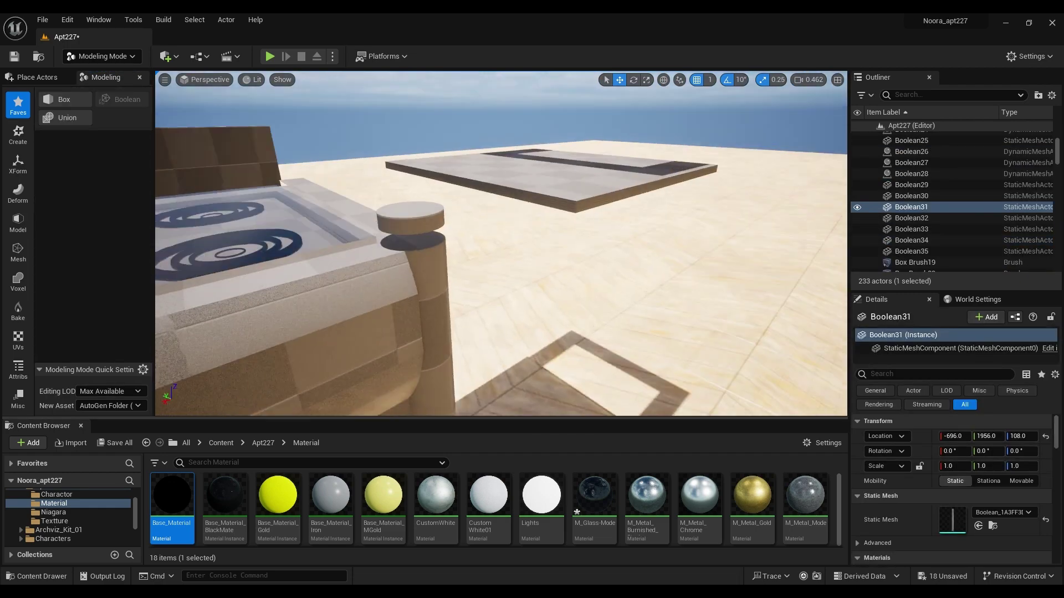
Move the corner post's pivot to its top with Set Pivot Offset Here.
right_click(540, 269)
key("Escape")
right_click(590, 213)
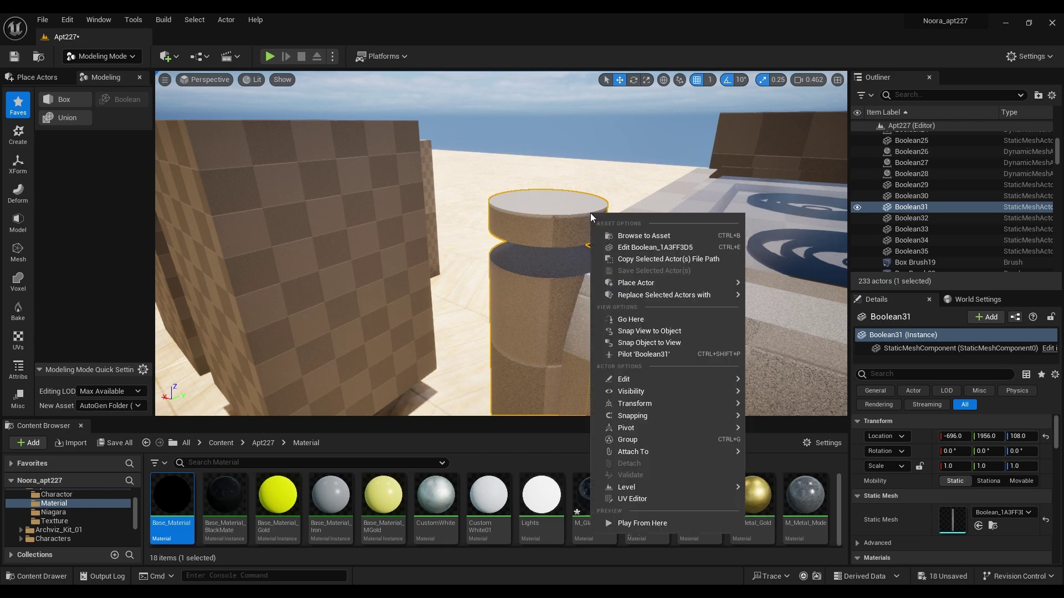
mouse_move(638, 428)
left_click(800, 433)
Duplicate the stove's top slab as Box84 and thicken it to Z scale 0.05.
left_click(648, 298)
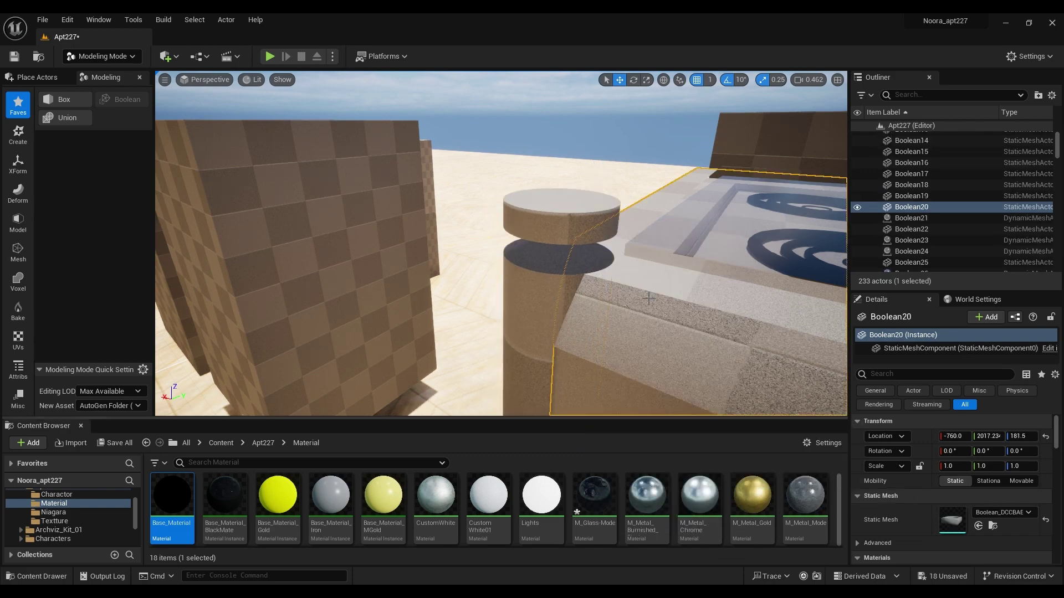
right_click_drag(473, 289, 665, 294)
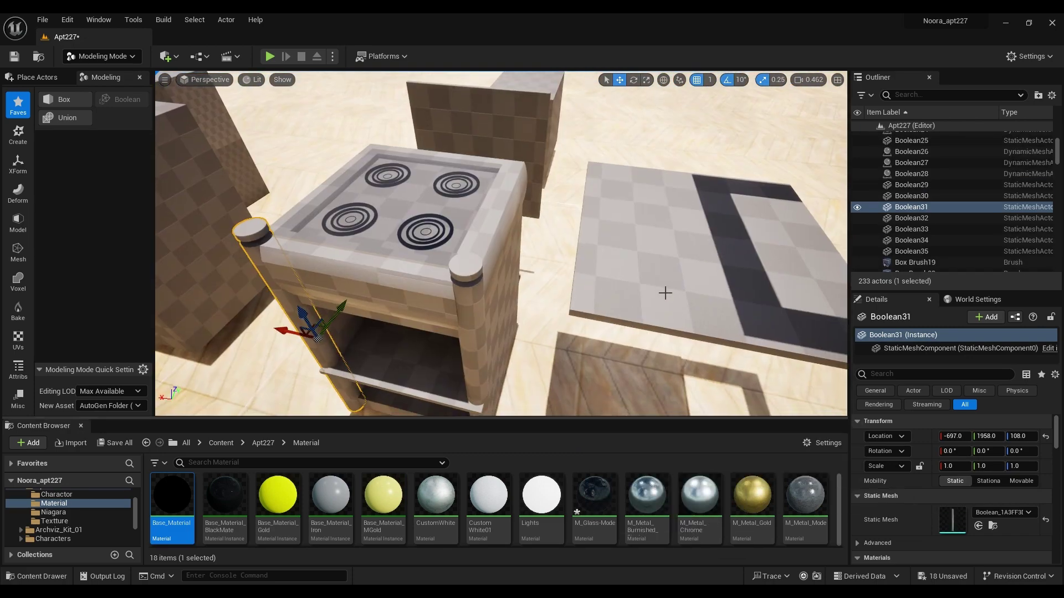
left_click(371, 216)
right_click_drag(372, 216, 371, 215)
key("ctrl+d")
left_click(1020, 466)
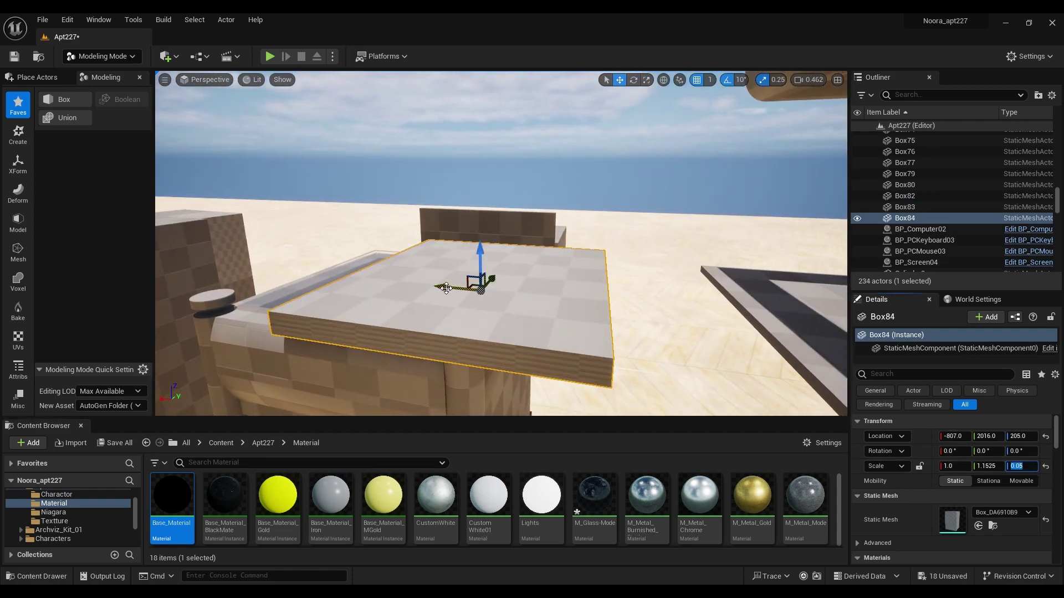
Undo the extra duplicated top slab, leaving the original stove top.
key("Delete")
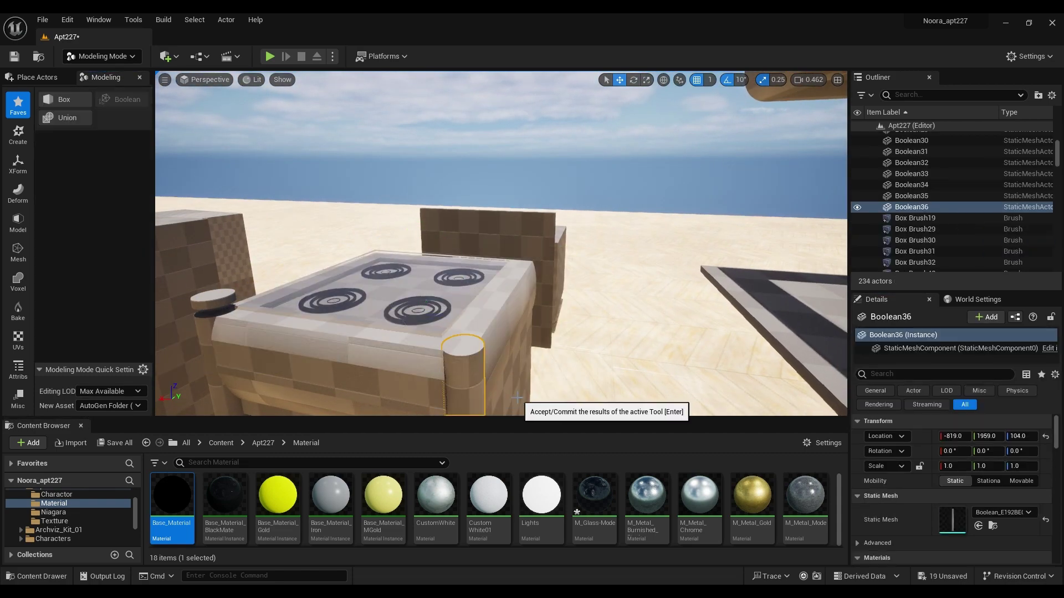
left_click(792, 355)
key("ctrl+z")
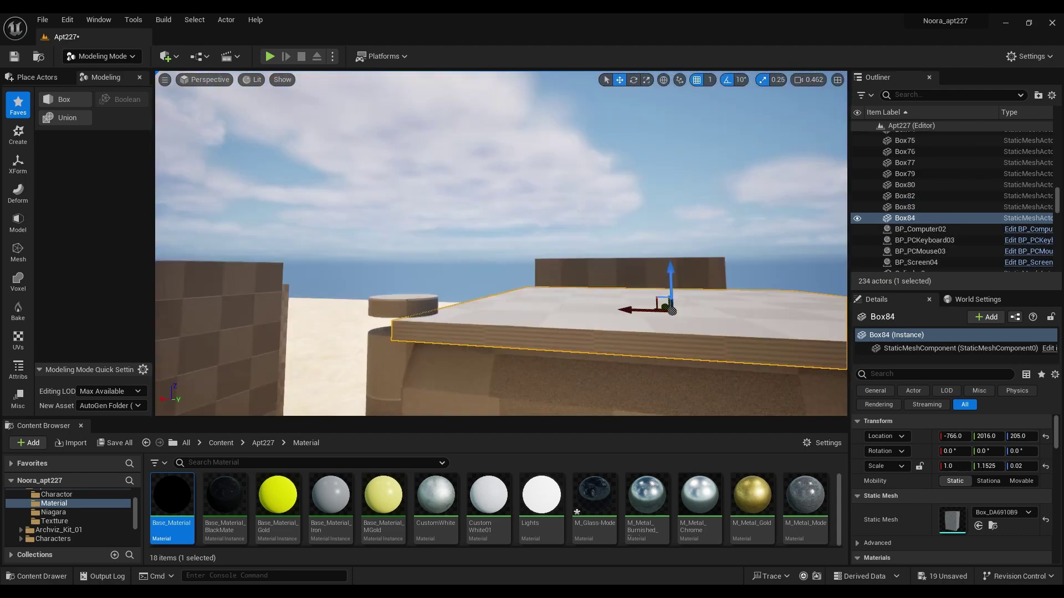
key("ctrl+z")
key("ctrl+z")
key("ctrl+z")
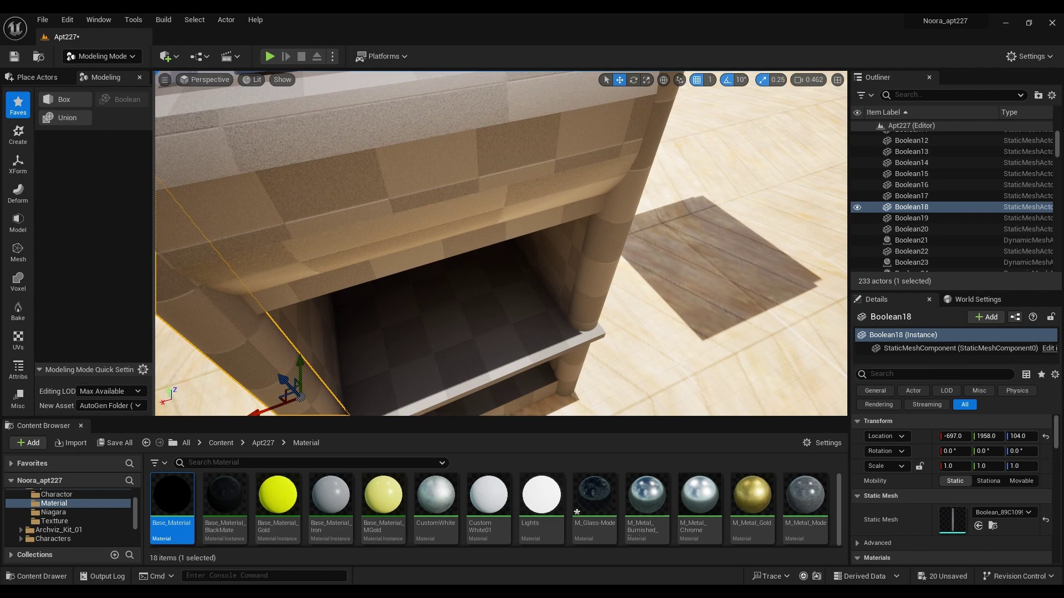
right_click_drag(501, 244, 230, 288)
Set the oven shelf Box80's Y scale to 0.9.
left_click(433, 322)
left_click(1001, 465)
key("Return")
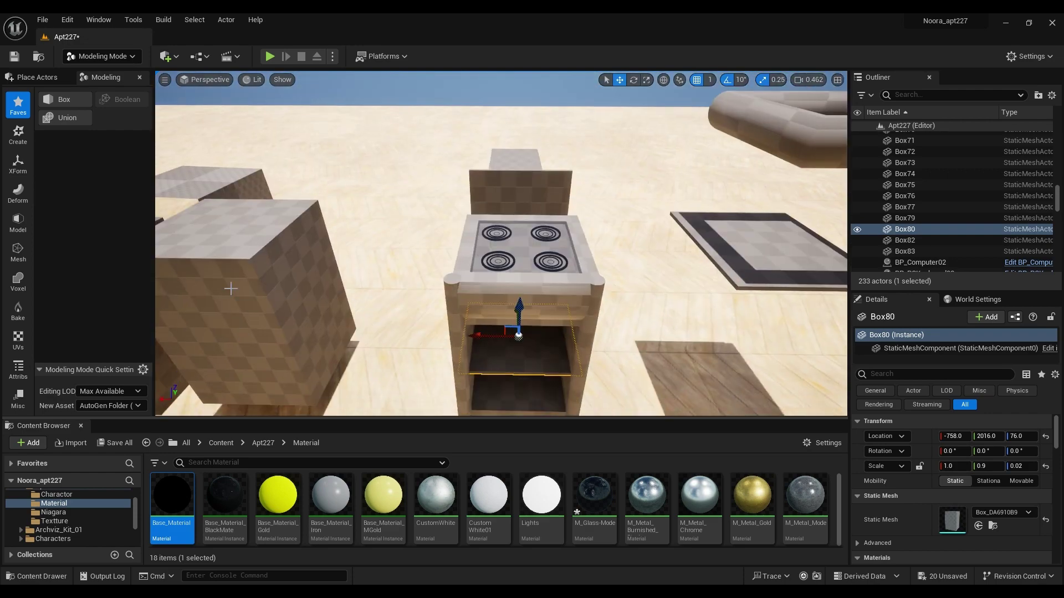